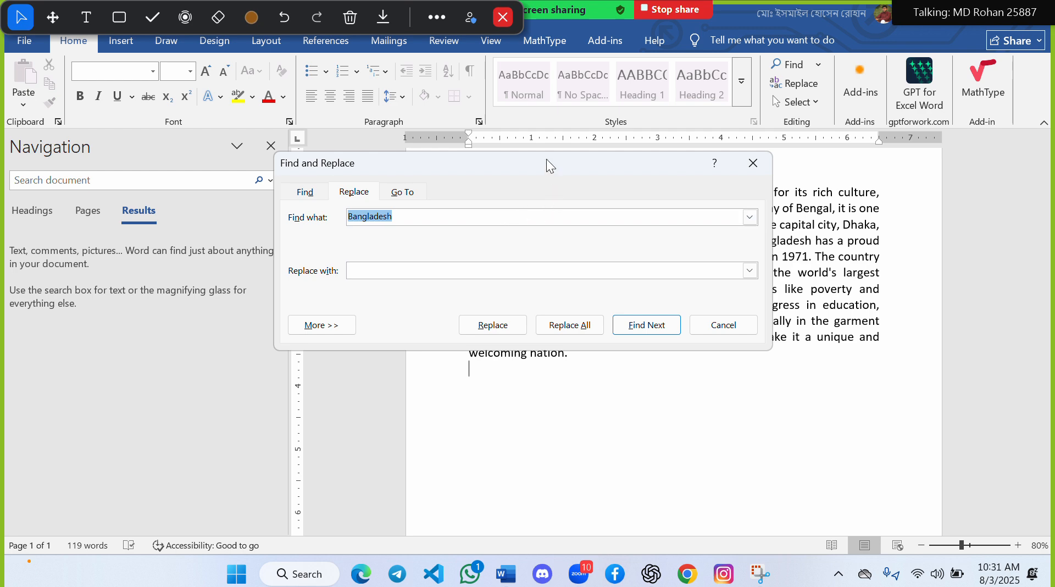
# Step: Move the Find and Replace dialog off the paragraph and set it up to replace "Bangladesh" with "BD"
pyautogui.moveTo(546, 159); pyautogui.dragTo(643, 359)
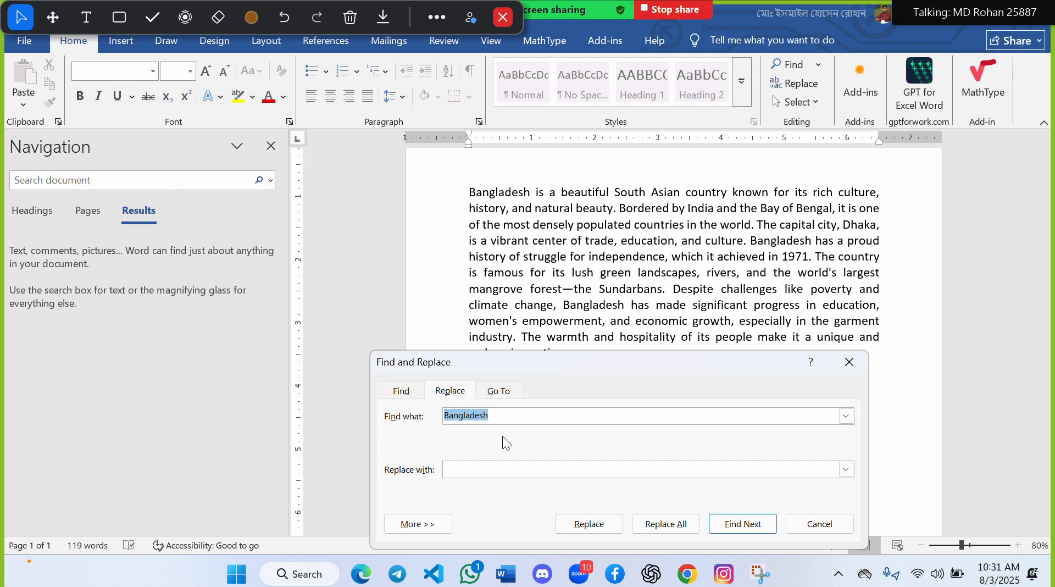
pyautogui.click(508, 421)
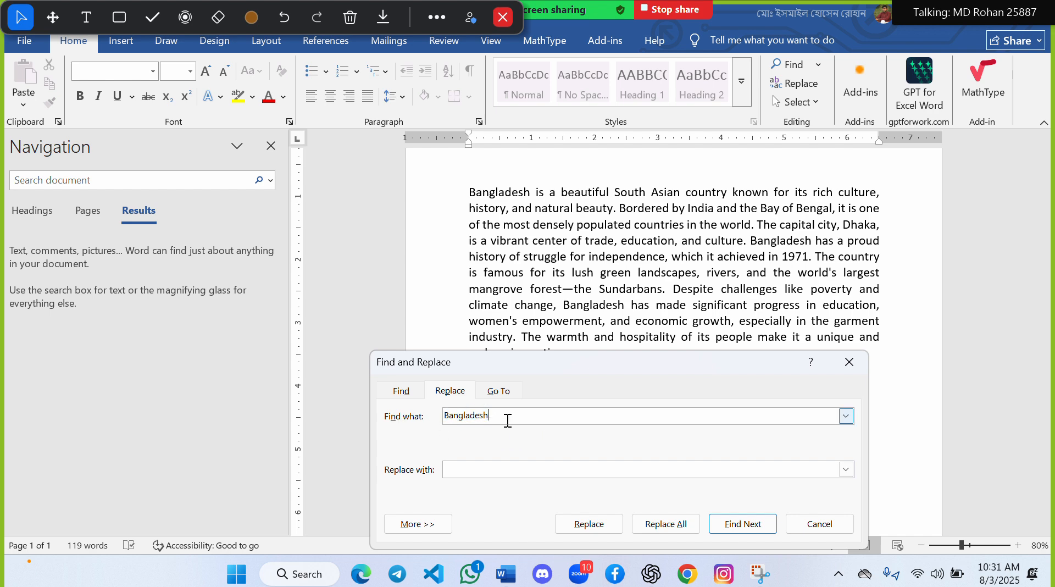
pyautogui.click(479, 473)
pyautogui.write('bd')
pyautogui.press('BackSpace')
pyautogui.press('BackSpace')
pyautogui.write('BD')
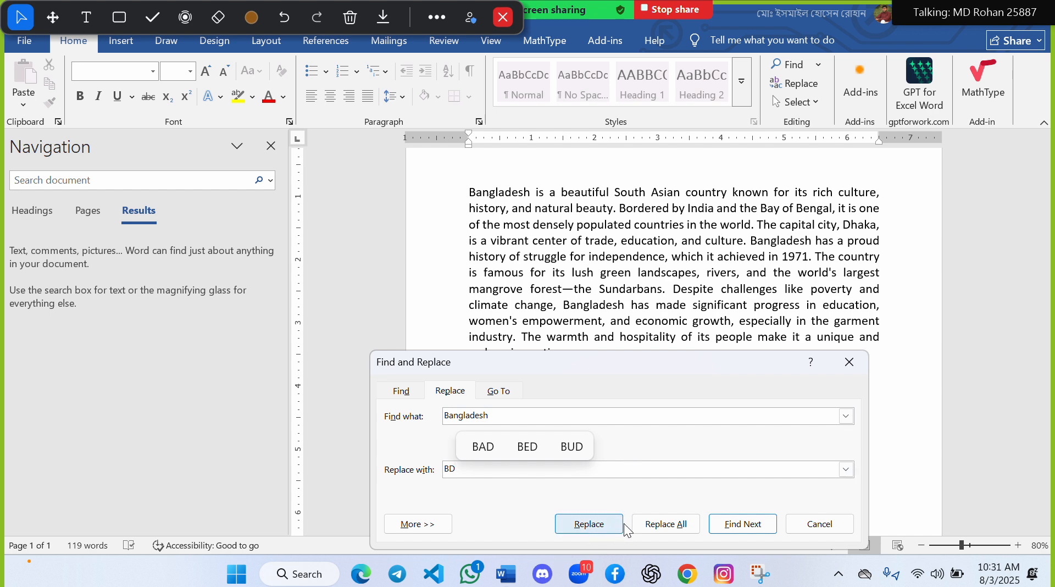
# Step: Select each occurrence of "Bangladesh" in the paragraph in turn to point out the words the replacement targets
pyautogui.click(489, 193)
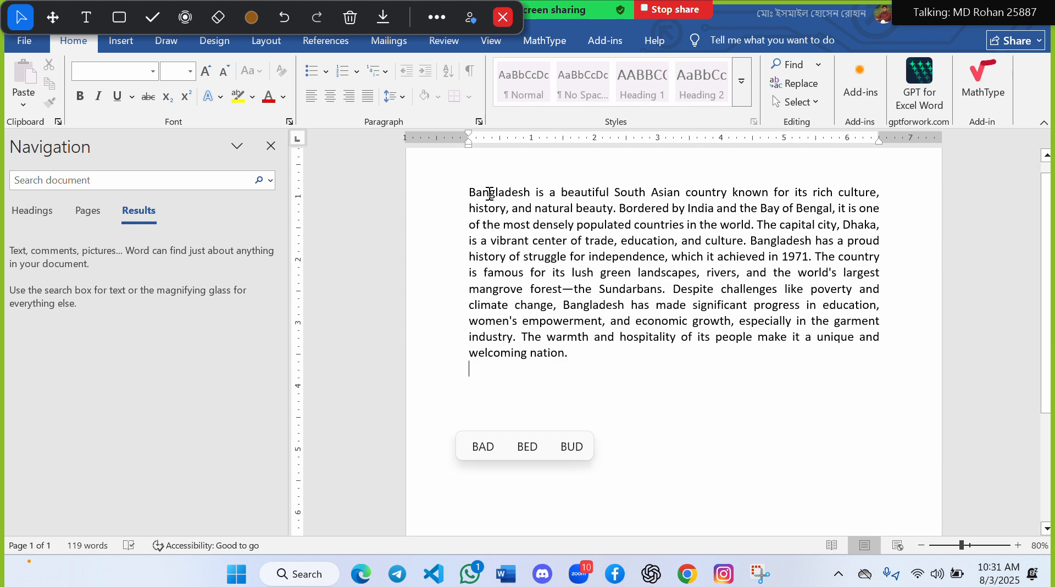
pyautogui.doubleClick(489, 193)
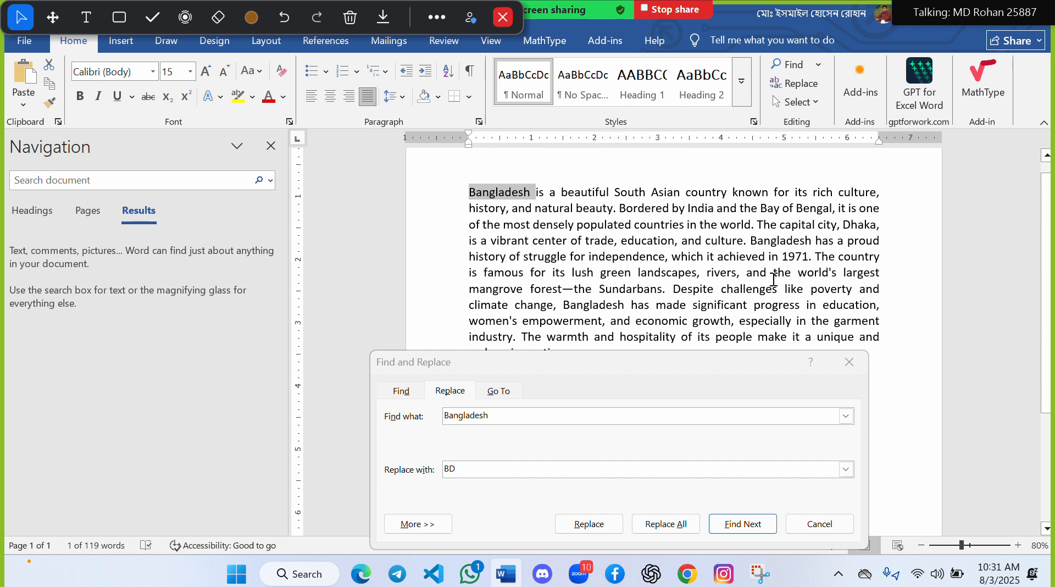
pyautogui.doubleClick(794, 245)
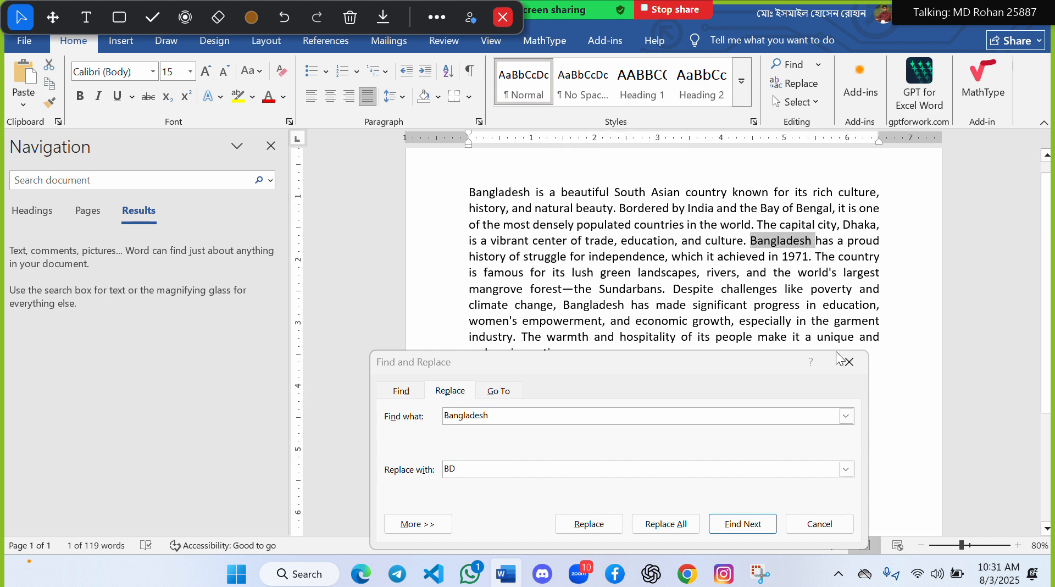
pyautogui.doubleClick(591, 305)
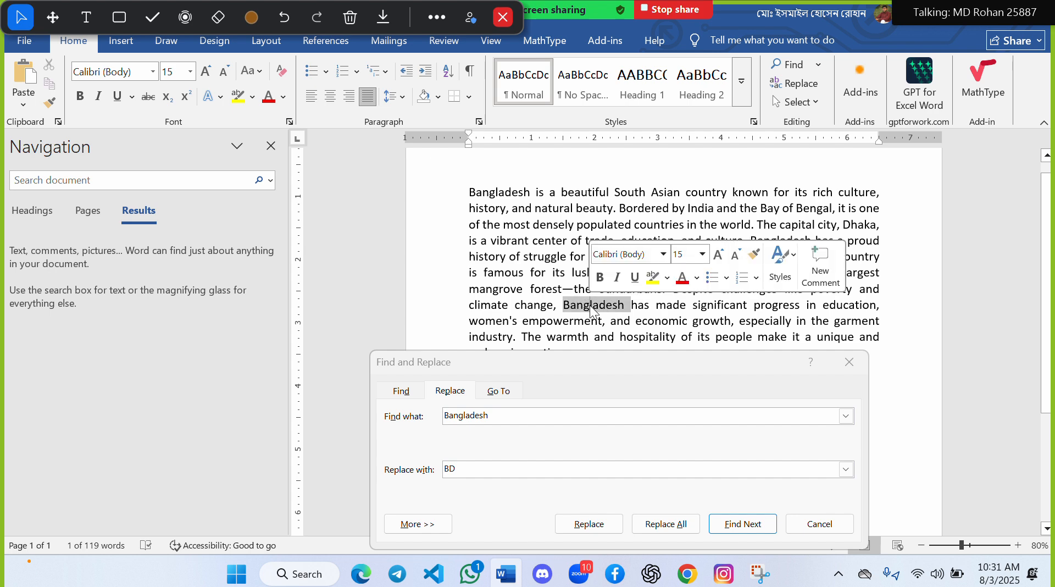
# Step: Replace the first two occurrences of "Bangladesh" with "BD" one at a time, close the dialog and undo both replacements
pyautogui.click(479, 475)
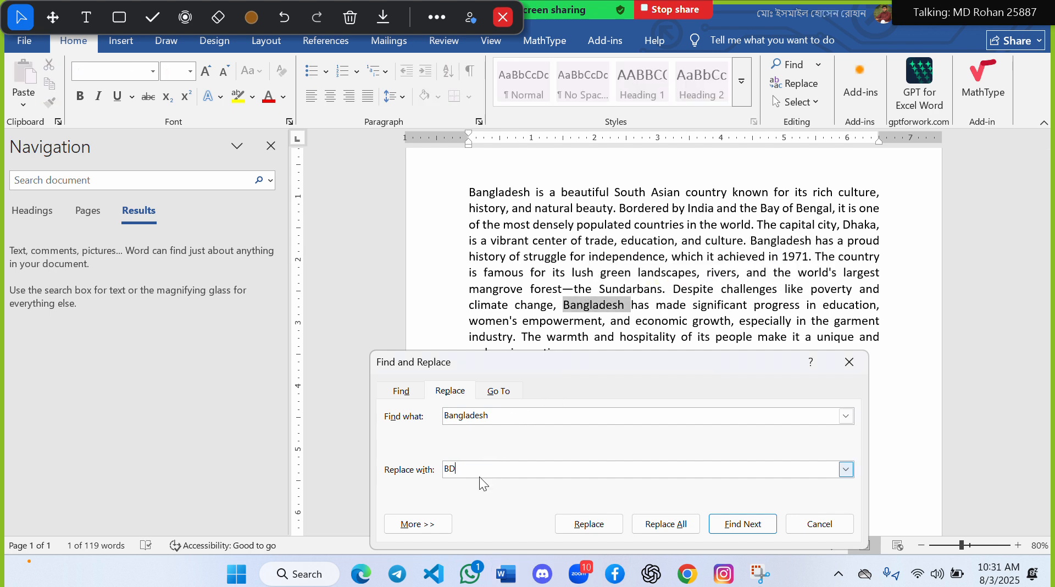
pyautogui.click(589, 522)
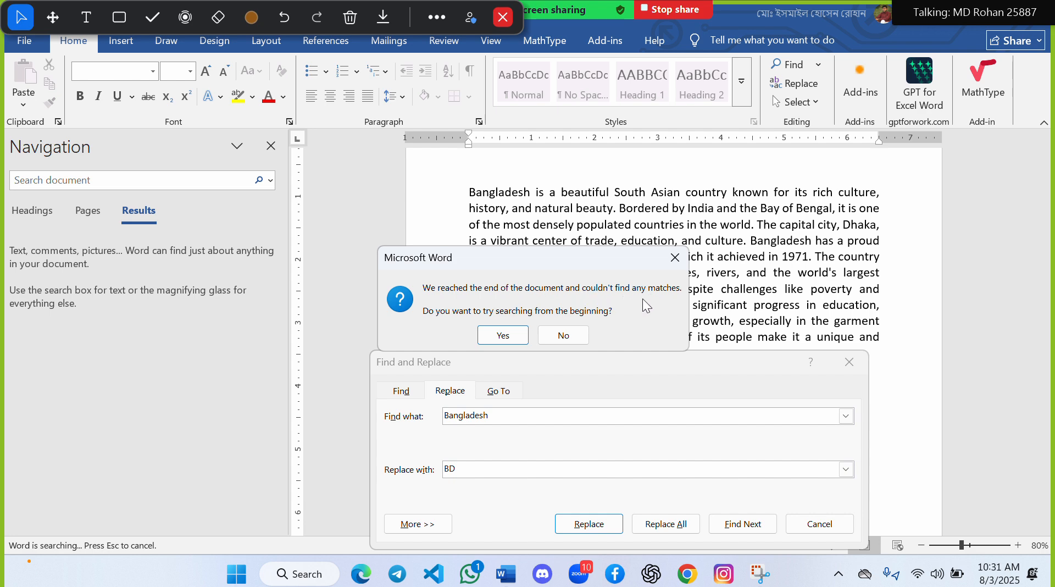
pyautogui.click(503, 335)
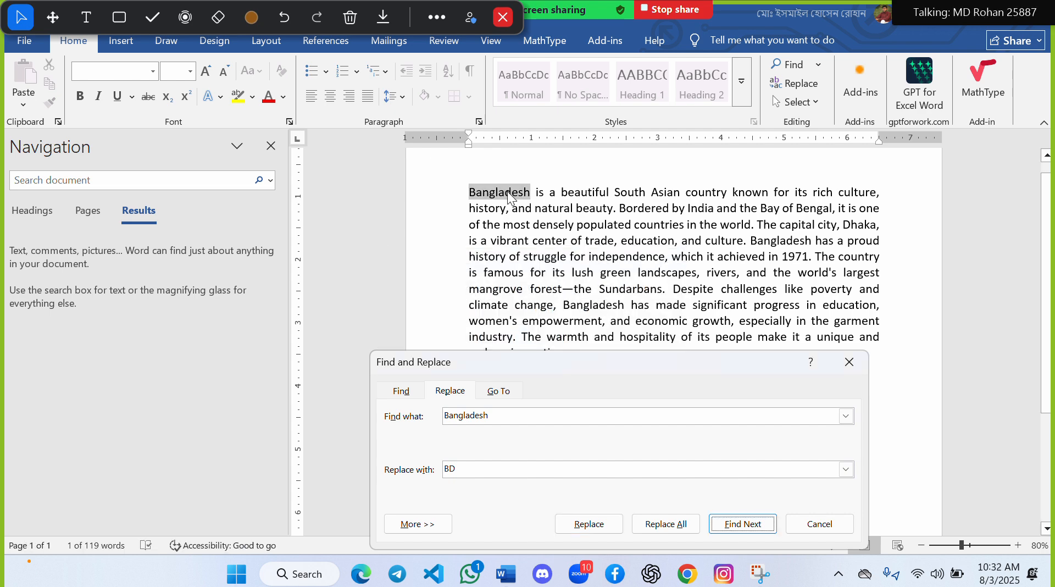
pyautogui.click(594, 527)
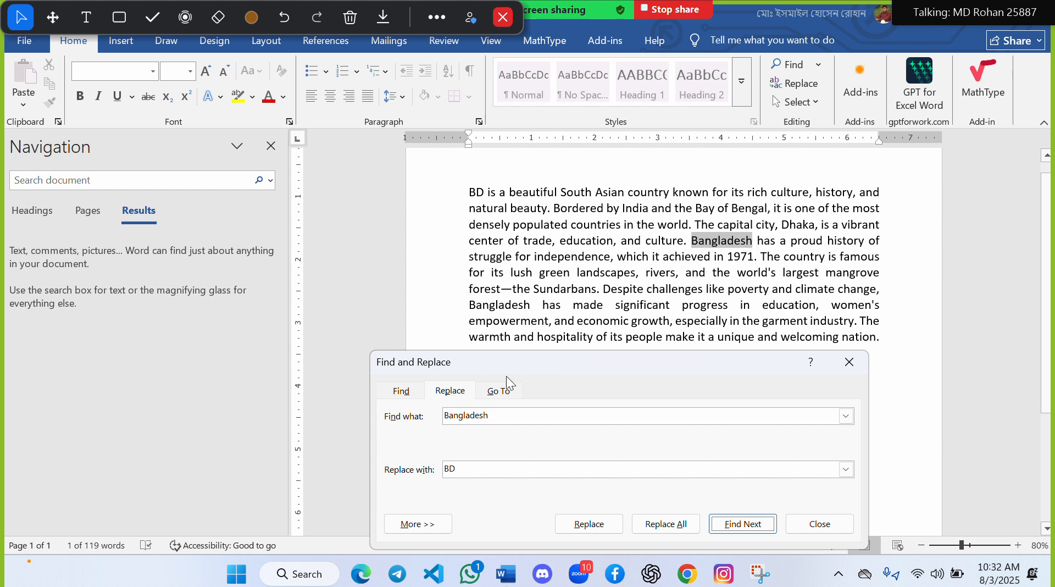
pyautogui.click(601, 523)
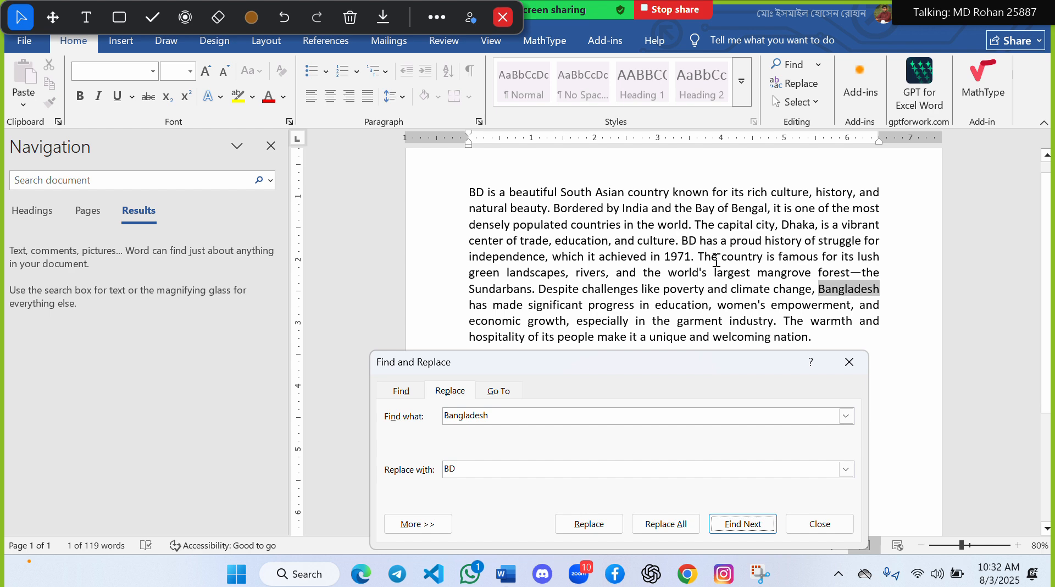
pyautogui.click(848, 365)
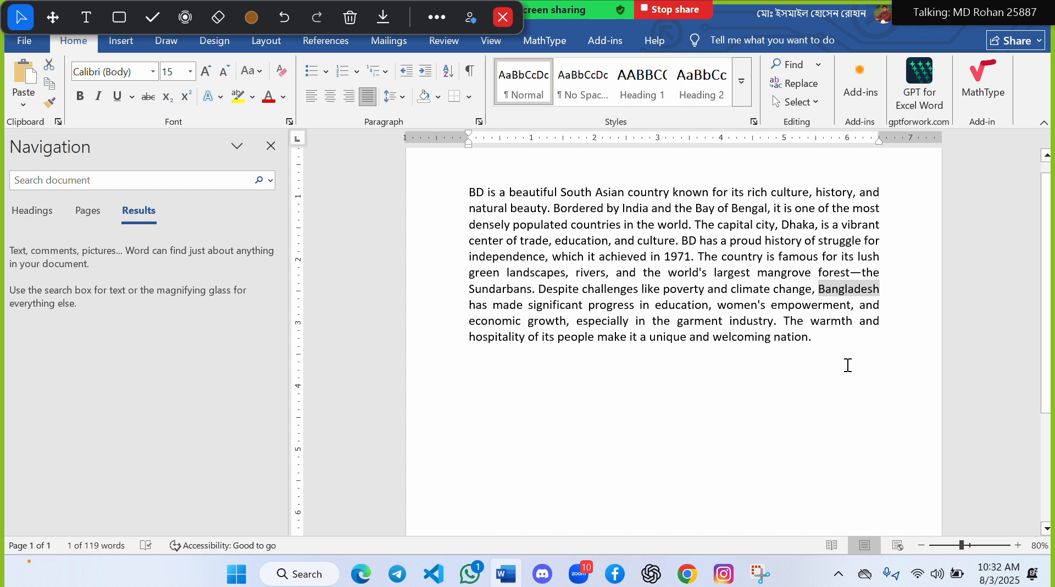
pyautogui.hotkey('ctrl', 'z')
pyautogui.hotkey('ctrl', 'z')
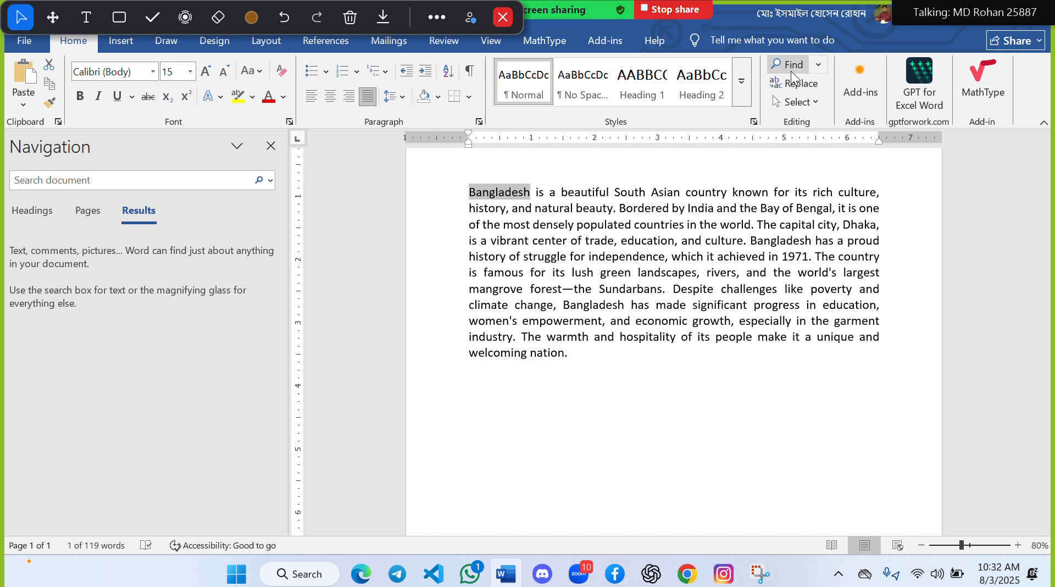
# Step: Replace all occurrences of "Bangladesh" in the document with "BD" at once, including a search from the beginning
pyautogui.click(807, 83)
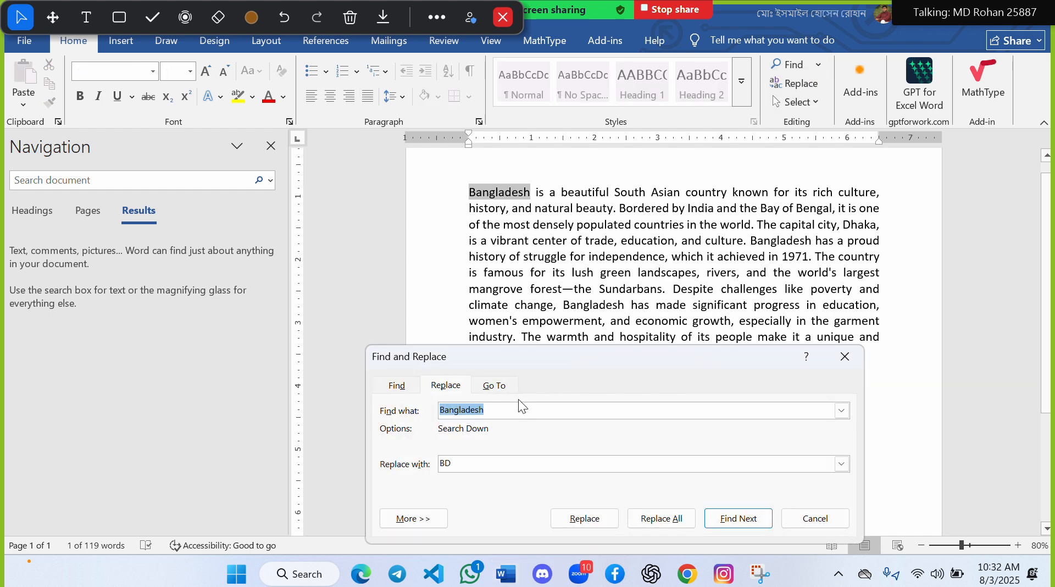
pyautogui.click(677, 525)
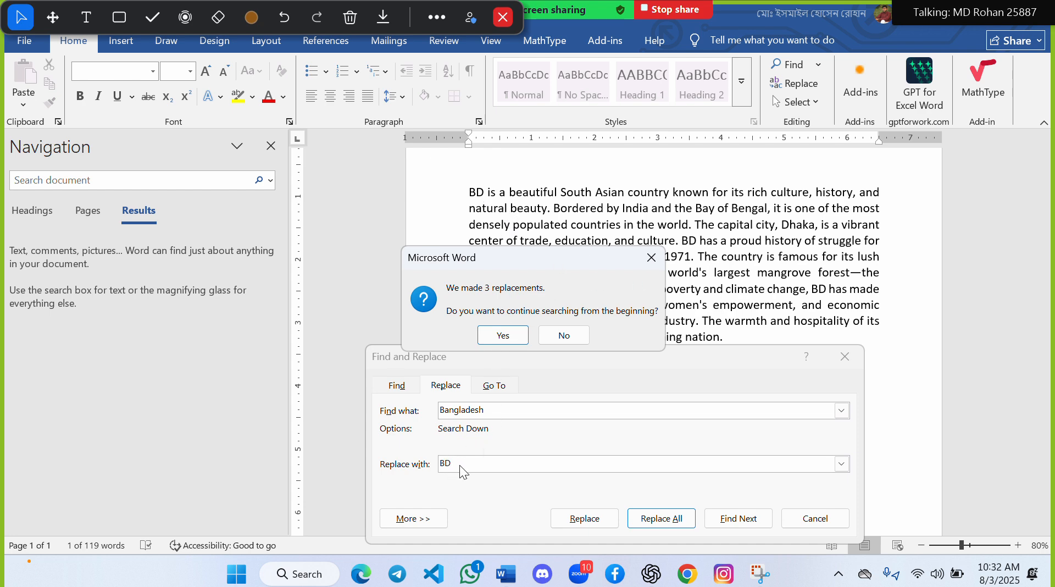
pyautogui.click(498, 334)
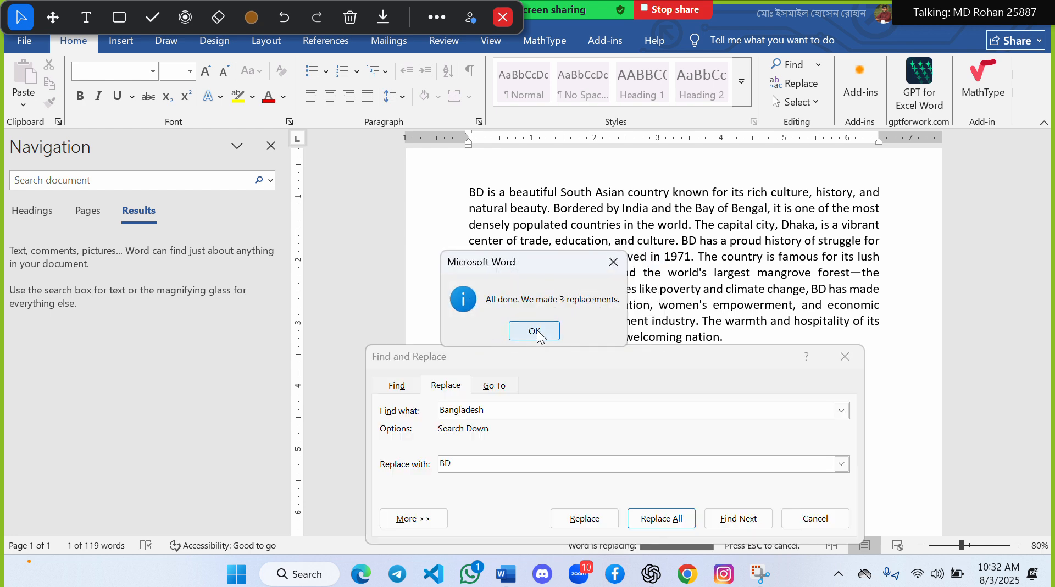
pyautogui.click(536, 331)
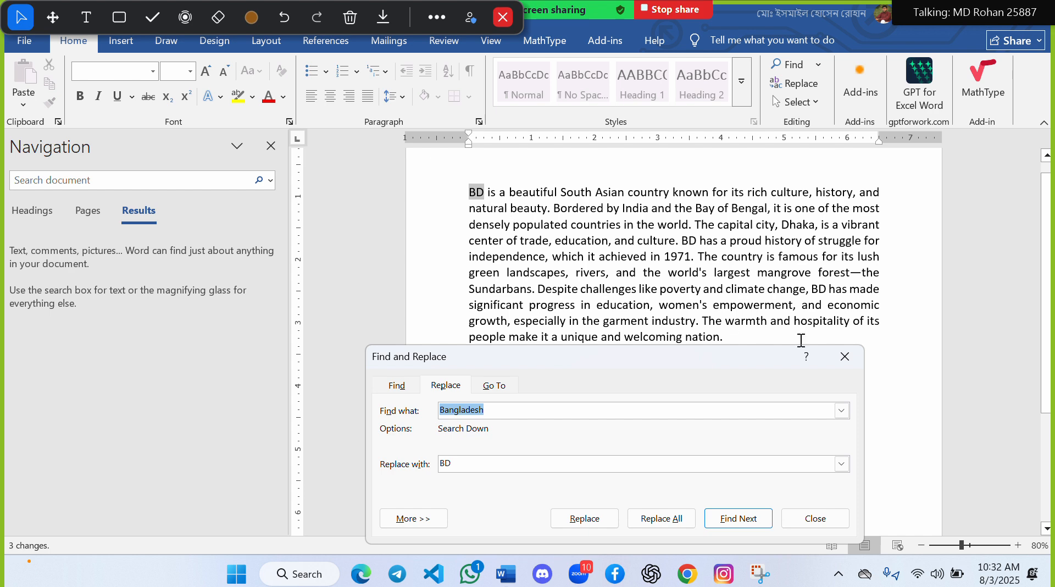
# Step: Check the second and third replaced words in the paragraph and close the Find and Replace dialog
pyautogui.doubleClick(694, 240)
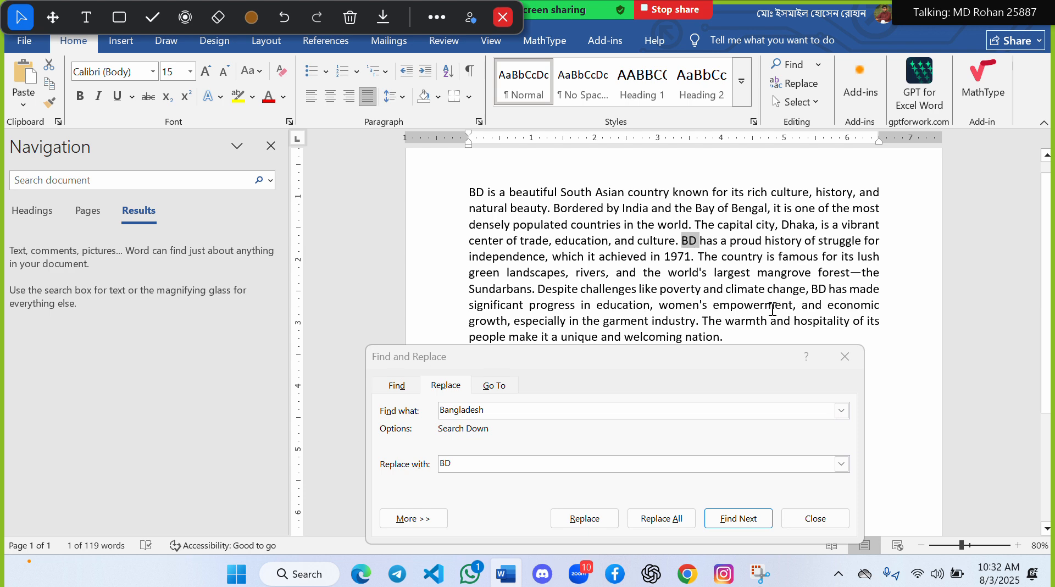
pyautogui.doubleClick(822, 290)
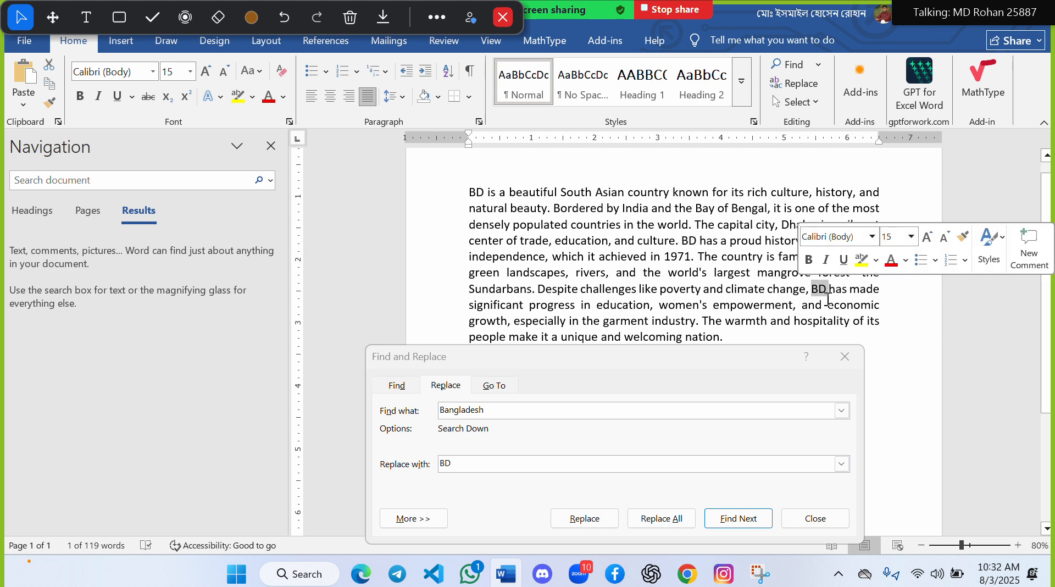
pyautogui.click(849, 363)
pyautogui.click(846, 358)
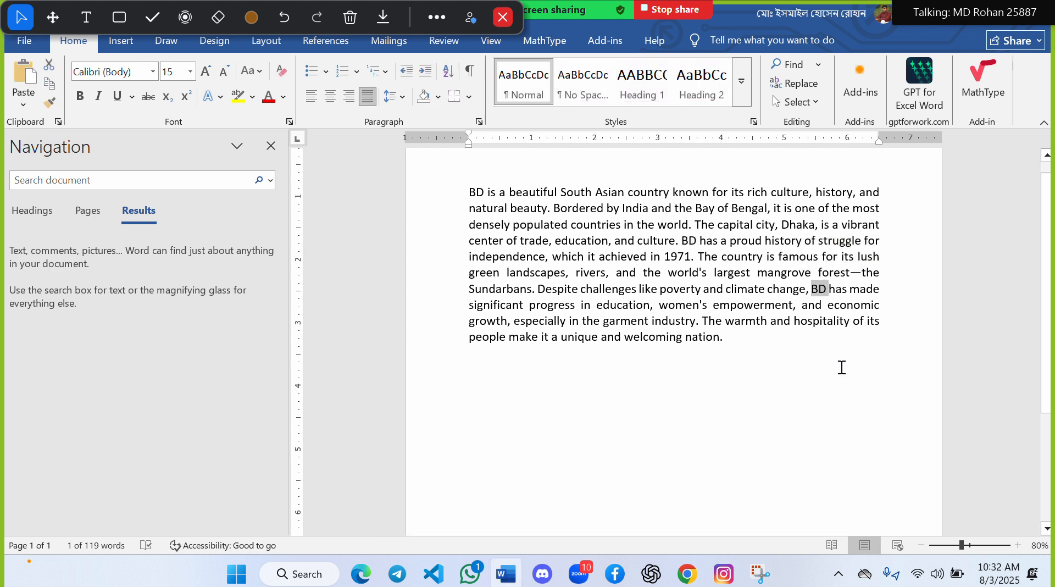
# Step: Select the whole document's text twice, clearing the selection each time
pyautogui.click(733, 391)
pyautogui.click(792, 101)
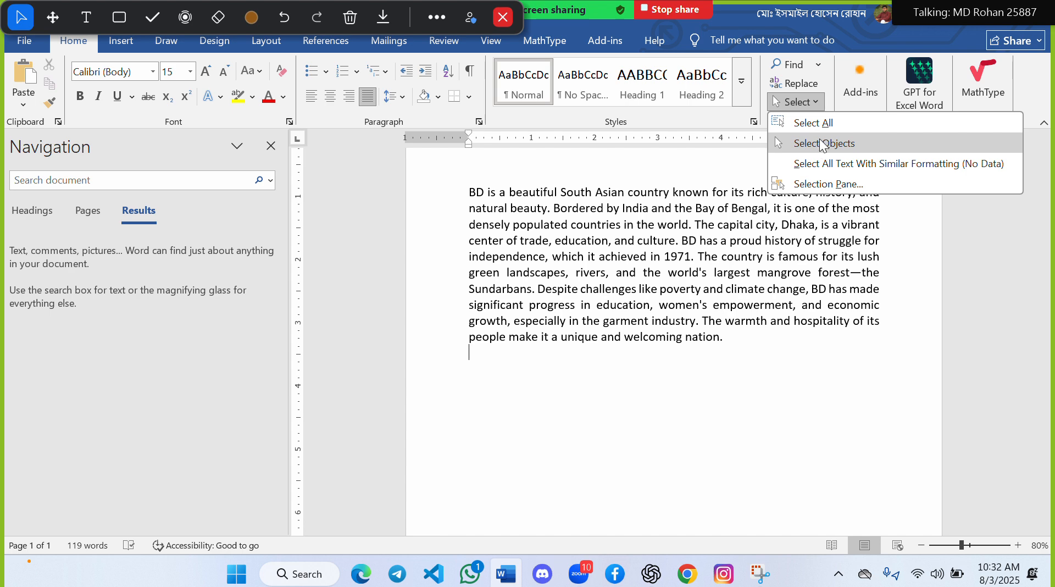
pyautogui.click(813, 123)
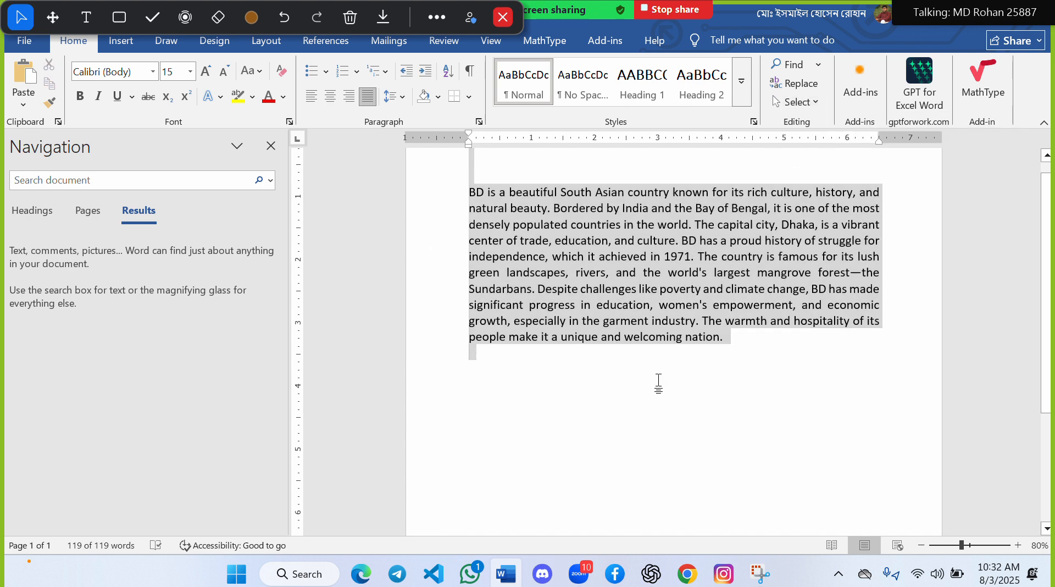
pyautogui.click(659, 383)
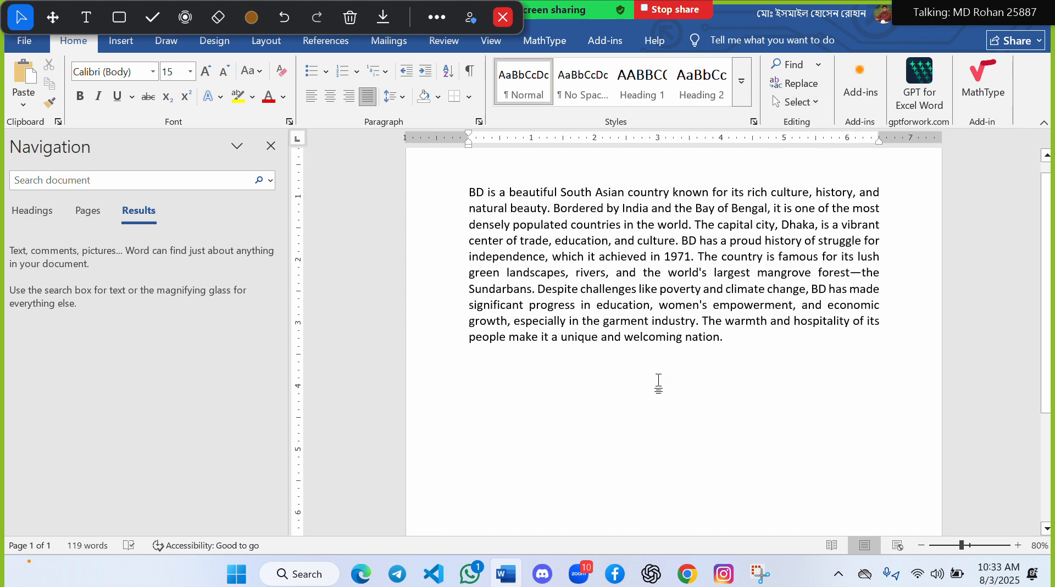
pyautogui.hotkey('ctrl', 'a')
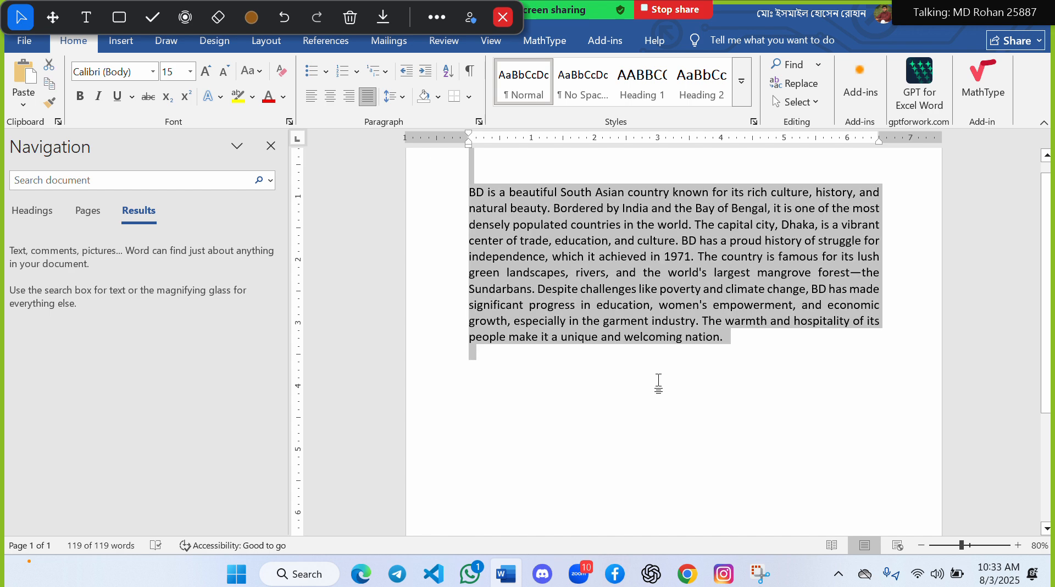
pyautogui.click(659, 383)
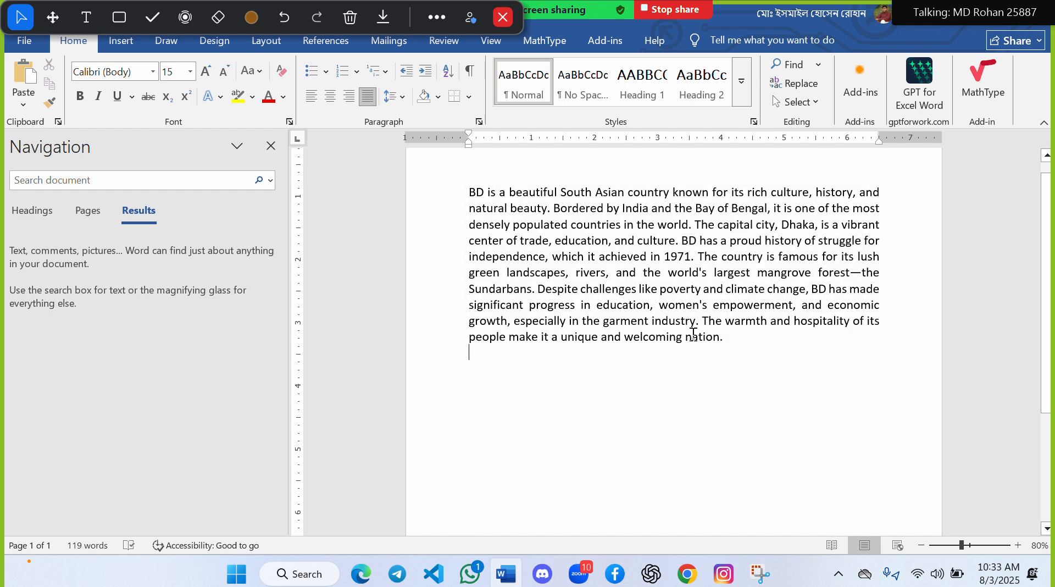
pyautogui.click(800, 104)
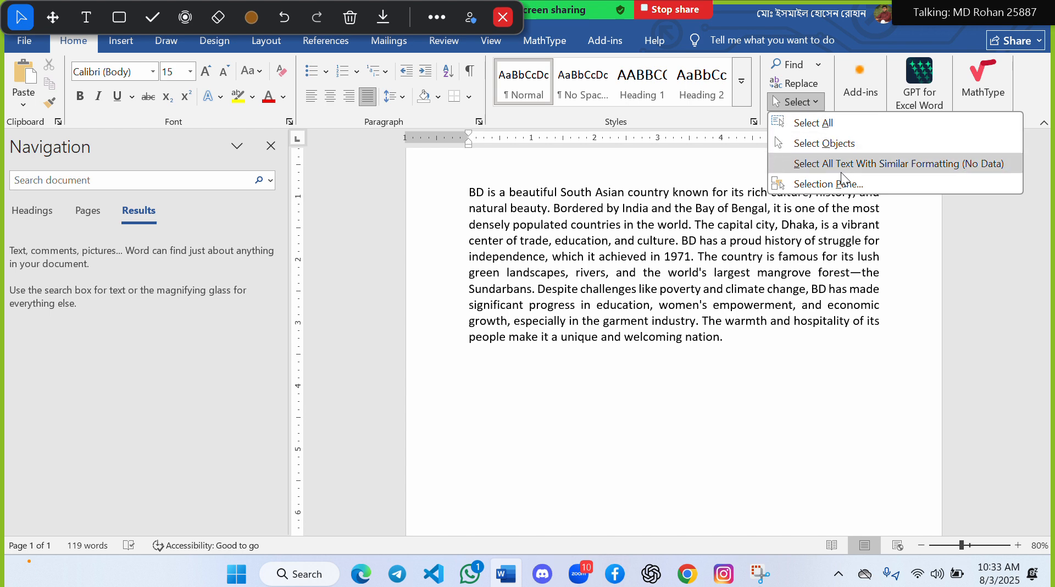
pyautogui.click(670, 393)
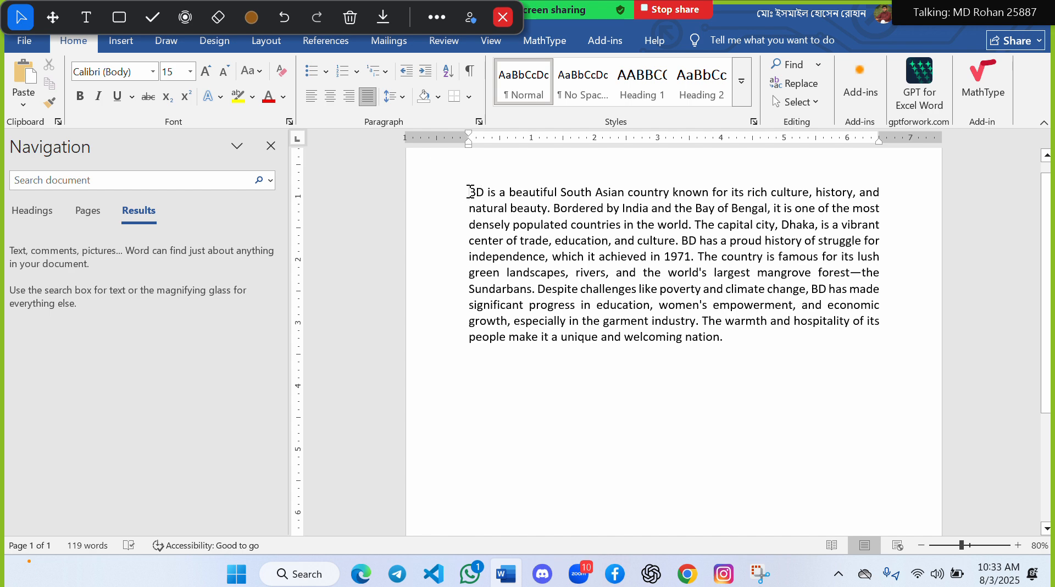
# Step: Try bold on the opening words "BD is a beautiful South Asian country known", remove it and colour them red
pyautogui.moveTo(470, 192); pyautogui.dragTo(708, 194)
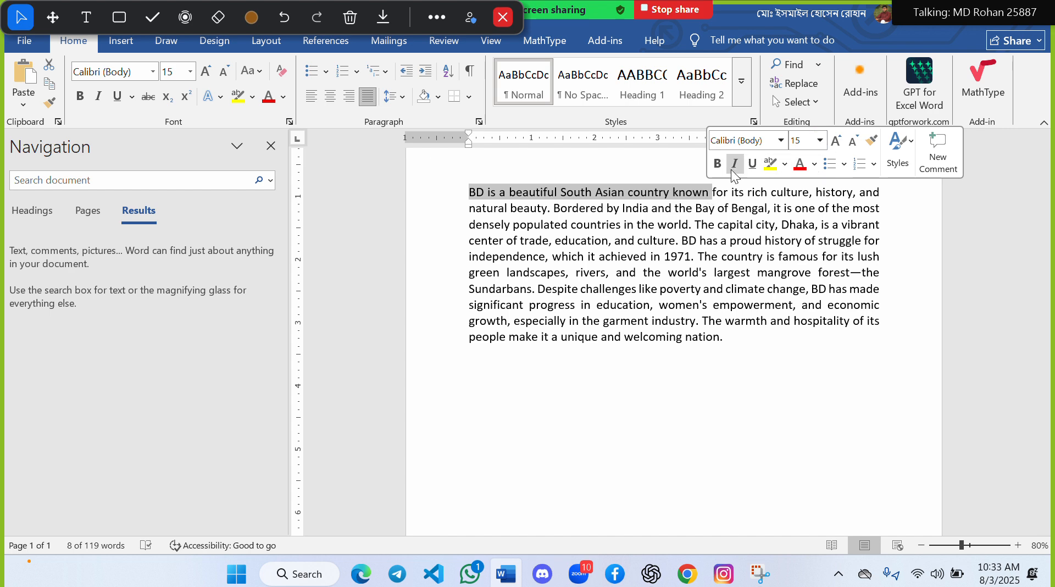
pyautogui.click(718, 164)
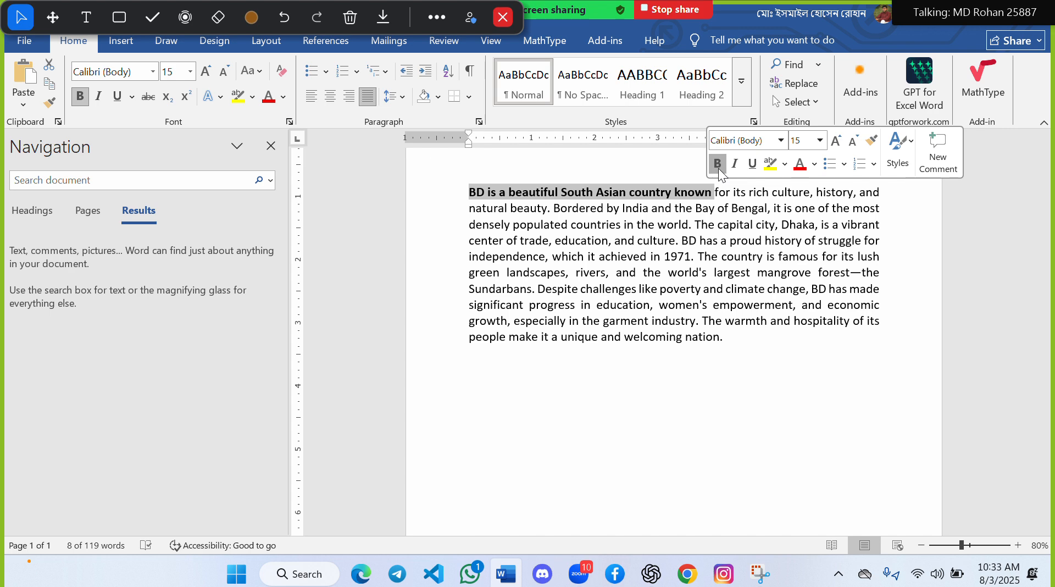
pyautogui.click(718, 168)
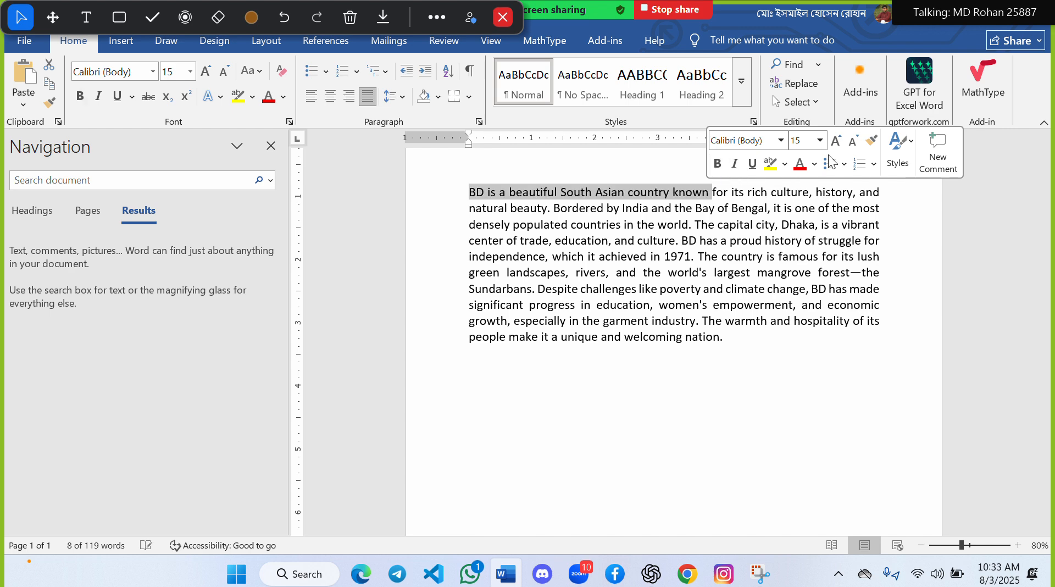
pyautogui.click(800, 165)
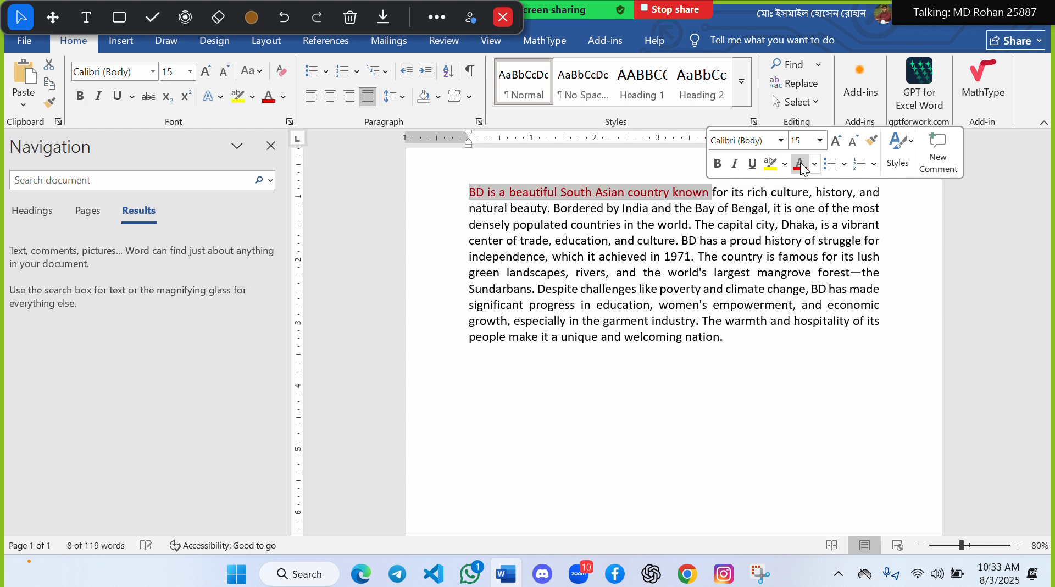
# Step: Try underline and italic on the red opening words, removing each again, and deselect the text
pyautogui.click(748, 167)
pyautogui.click(748, 166)
pyautogui.click(732, 166)
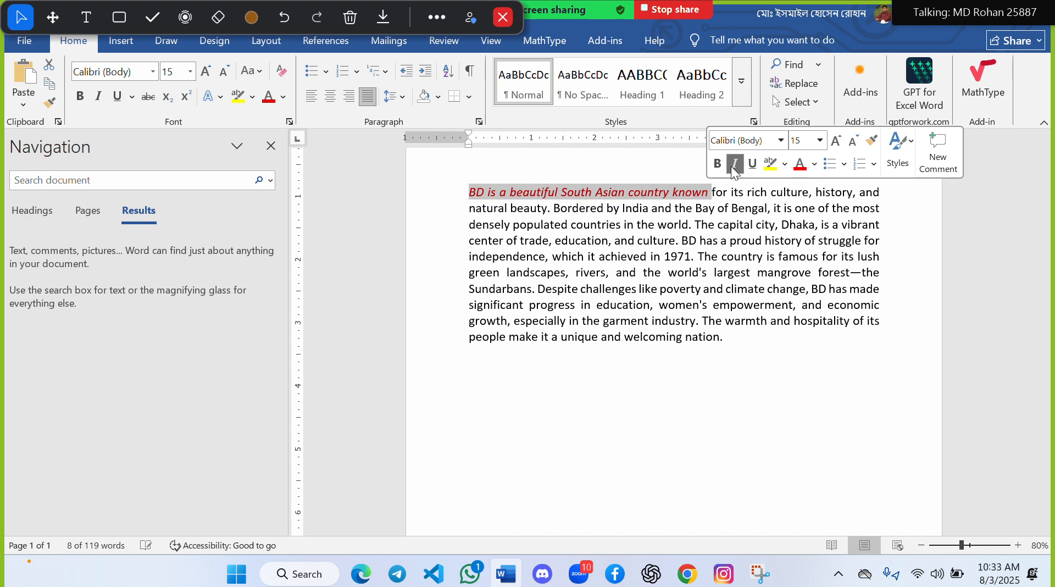
pyautogui.click(732, 165)
pyautogui.click(747, 378)
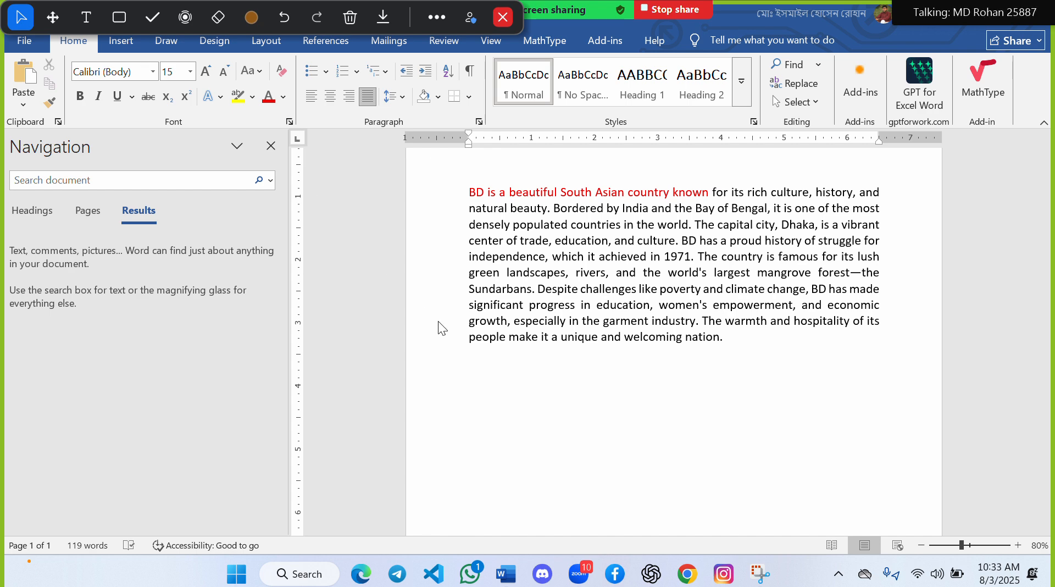
pyautogui.click(496, 383)
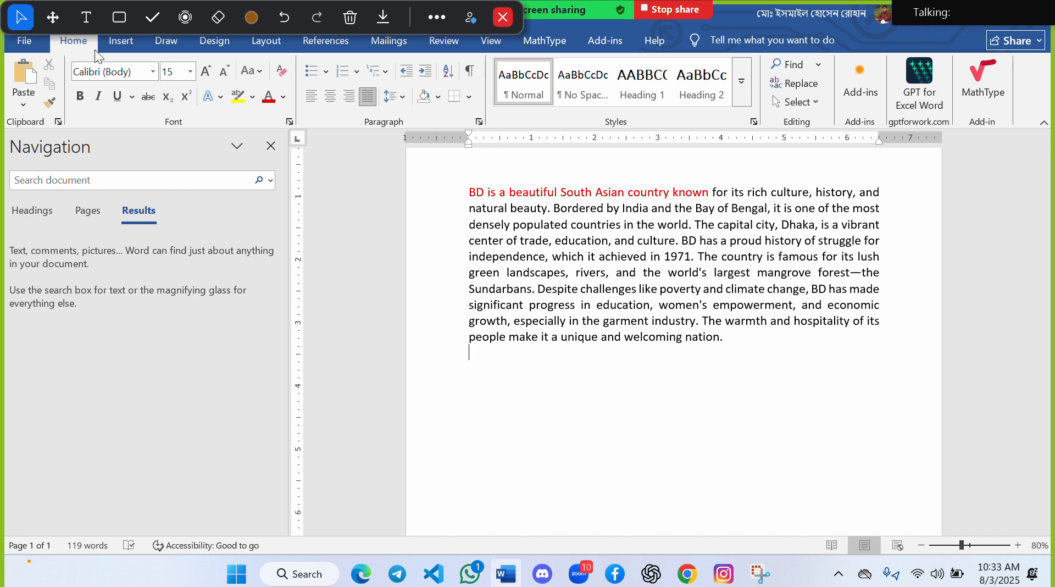
# Step: Draw orange annotation rectangles around the insert commands from Pages to Media, then around Cover Page, Page Break and Table
pyautogui.click(110, 42)
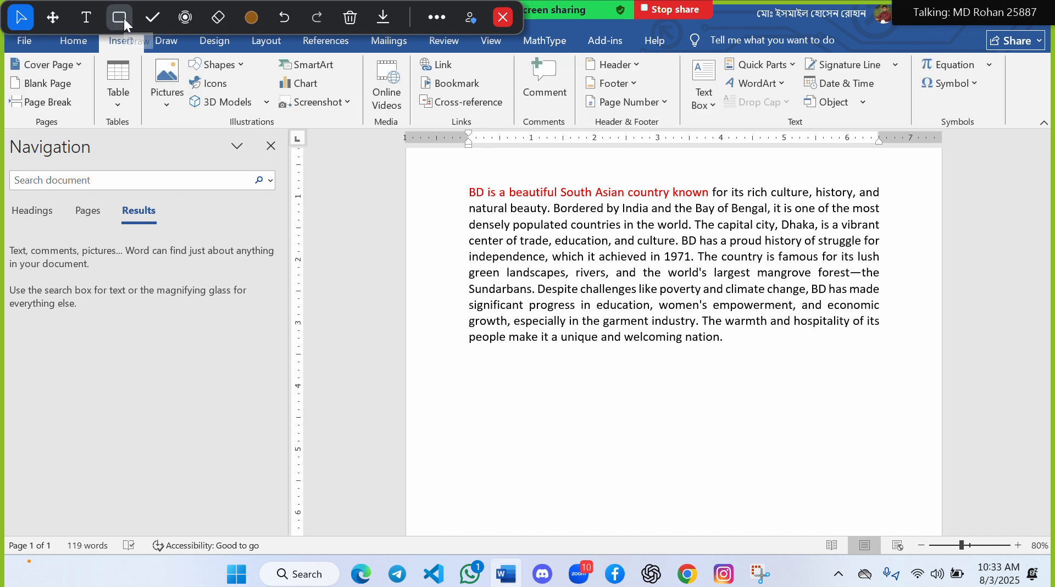
pyautogui.click(147, 17)
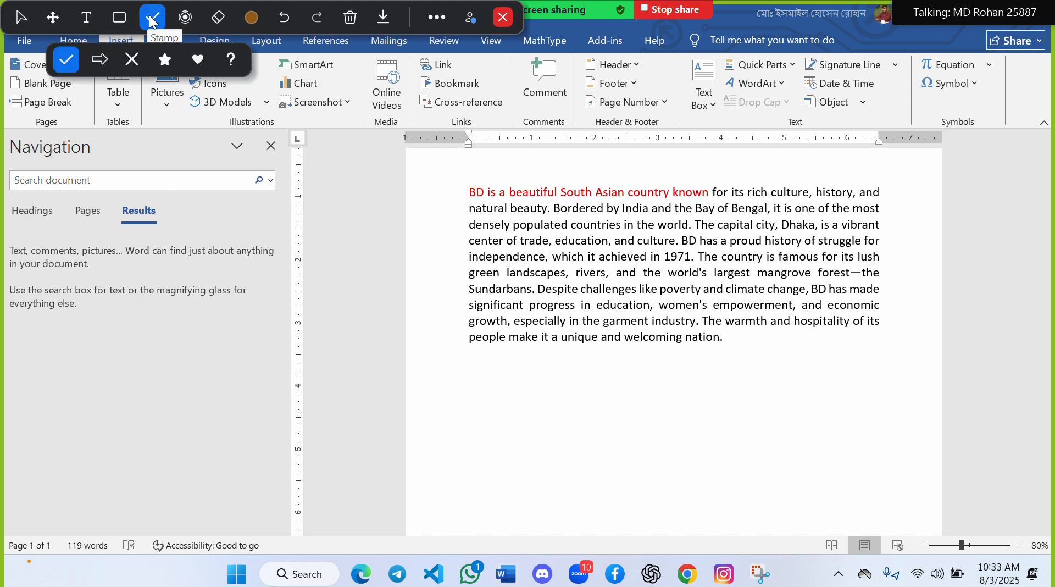
pyautogui.click(119, 17)
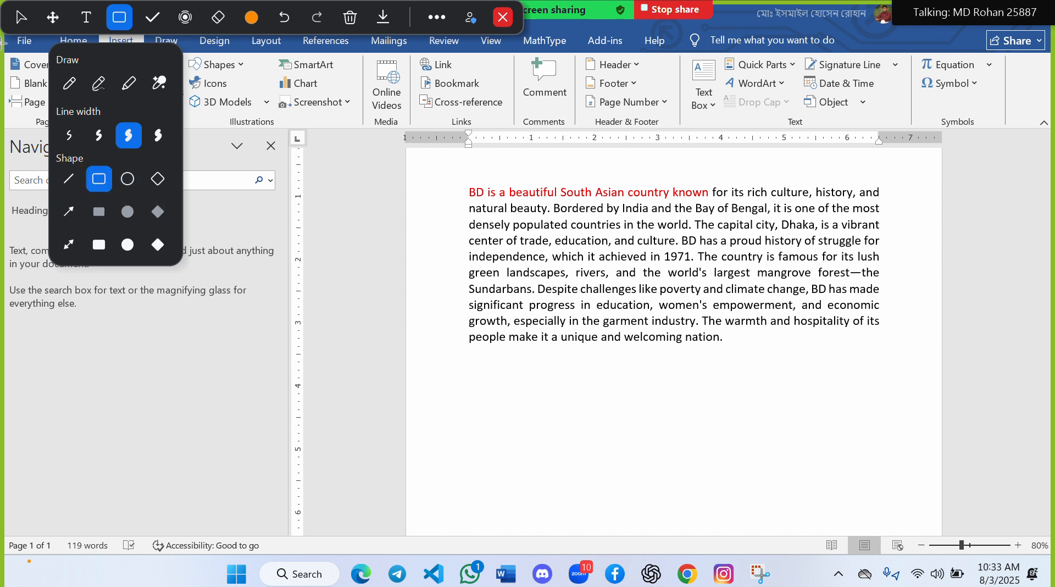
pyautogui.click(1, 44)
pyautogui.moveTo(1, 44)
pyautogui.mouseDown()
pyautogui.moveTo(33, 67)
pyautogui.moveTo(165, 112)
pyautogui.moveTo(407, 136)
pyautogui.mouseUp()
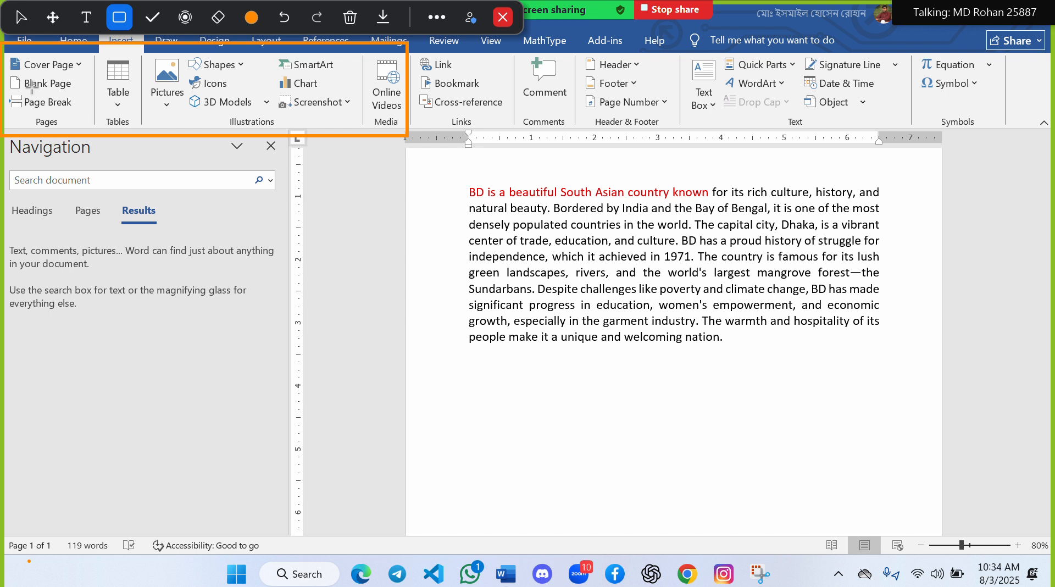
pyautogui.moveTo(14, 53)
pyautogui.mouseDown()
pyautogui.moveTo(43, 76)
pyautogui.moveTo(85, 75)
pyautogui.mouseUp()
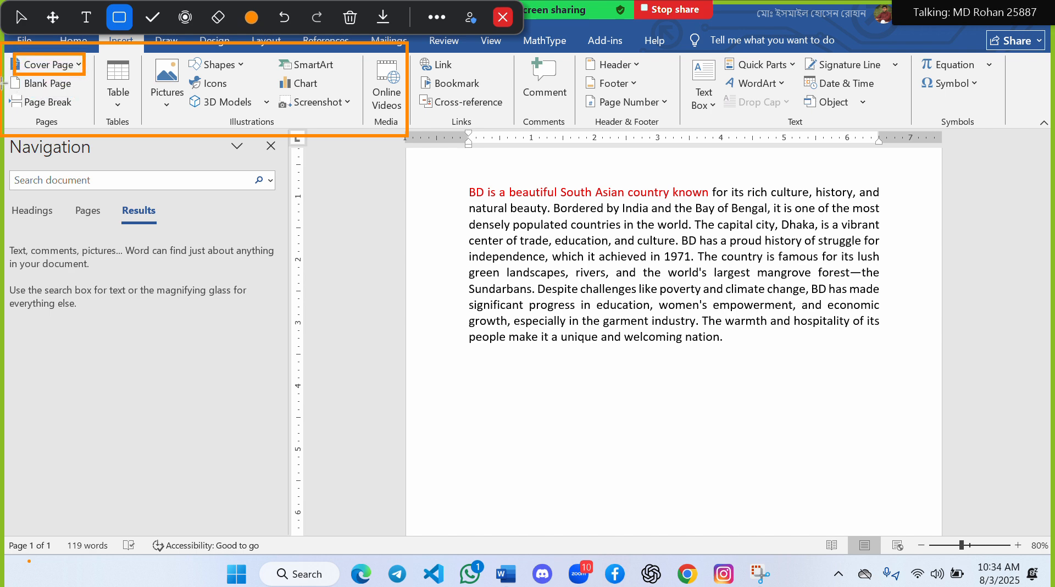
pyautogui.moveTo(5, 80); pyautogui.dragTo(94, 117)
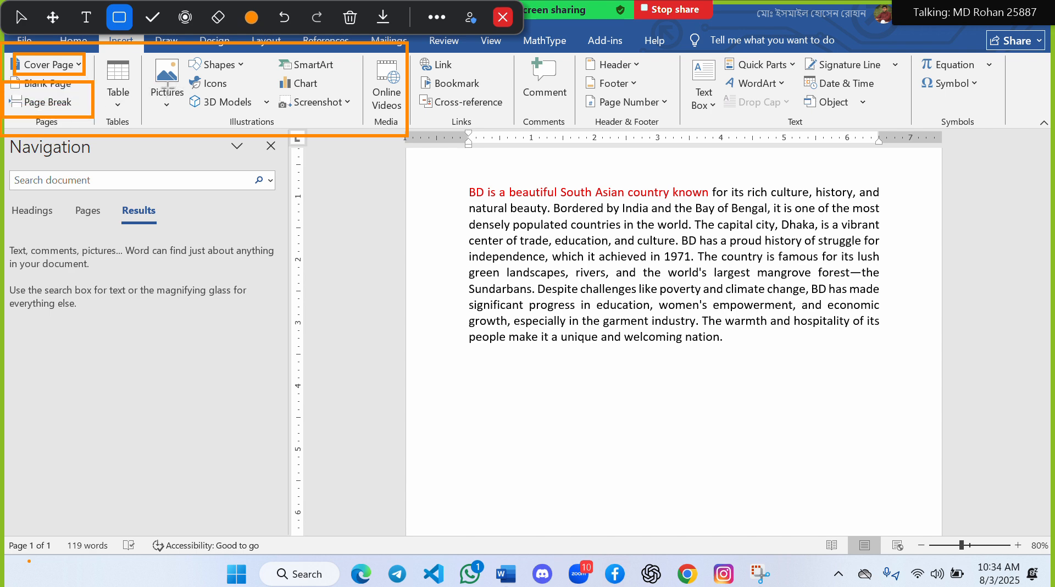
pyautogui.moveTo(102, 55); pyautogui.dragTo(141, 113)
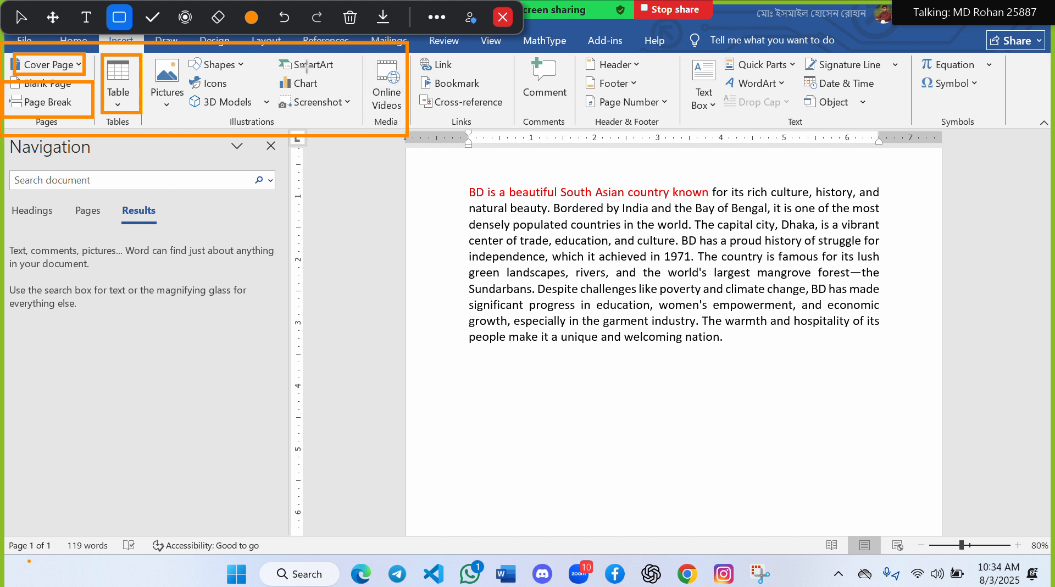
# Step: Undo all the orange annotation rectangles and return to the normal mouse pointer in the document
pyautogui.click(285, 23)
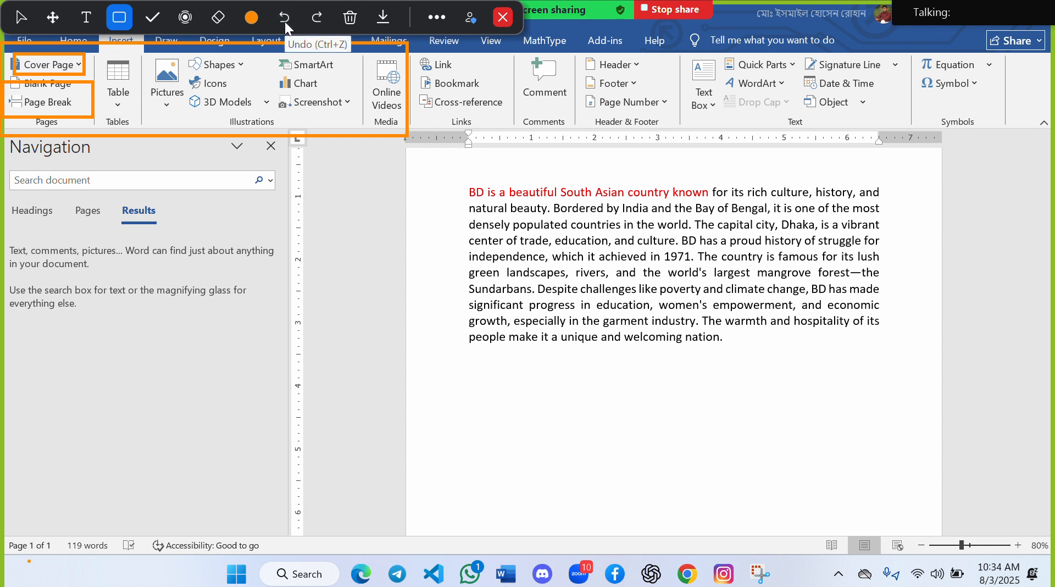
pyautogui.click(285, 23)
pyautogui.click(285, 23)
pyautogui.click(285, 23)
pyautogui.click(284, 21)
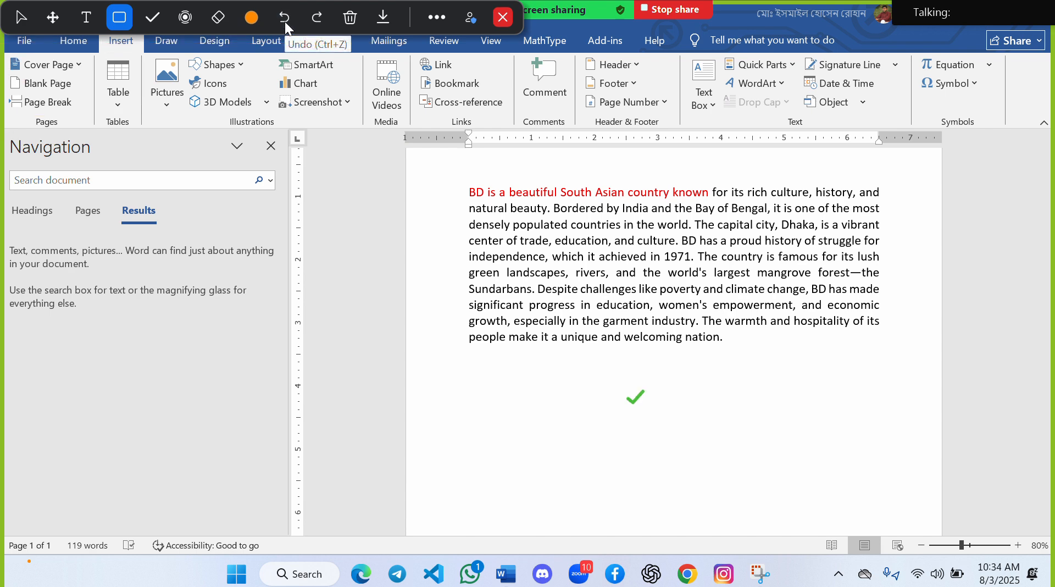
pyautogui.click(28, 18)
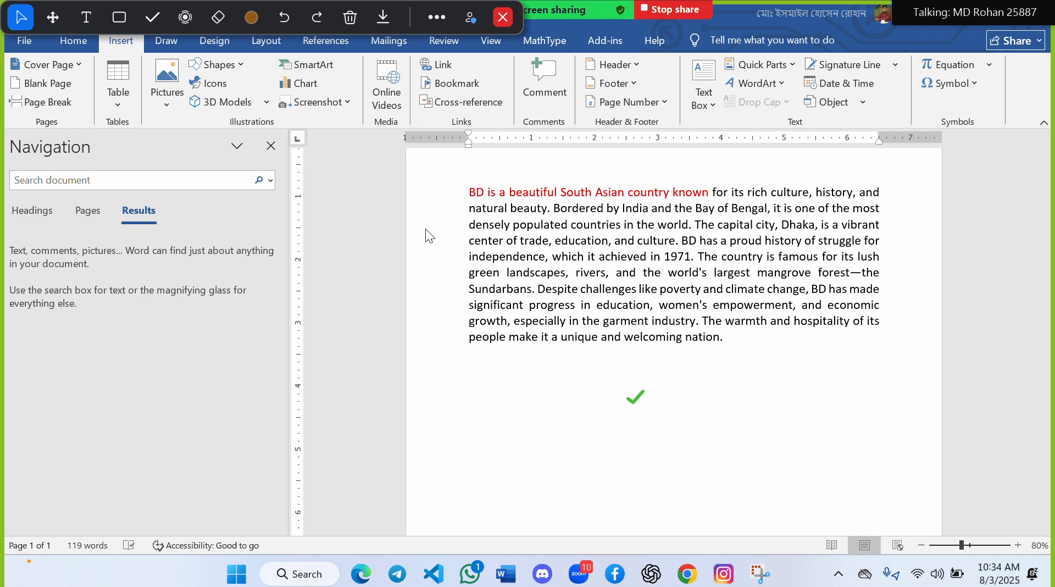
pyautogui.click(450, 269)
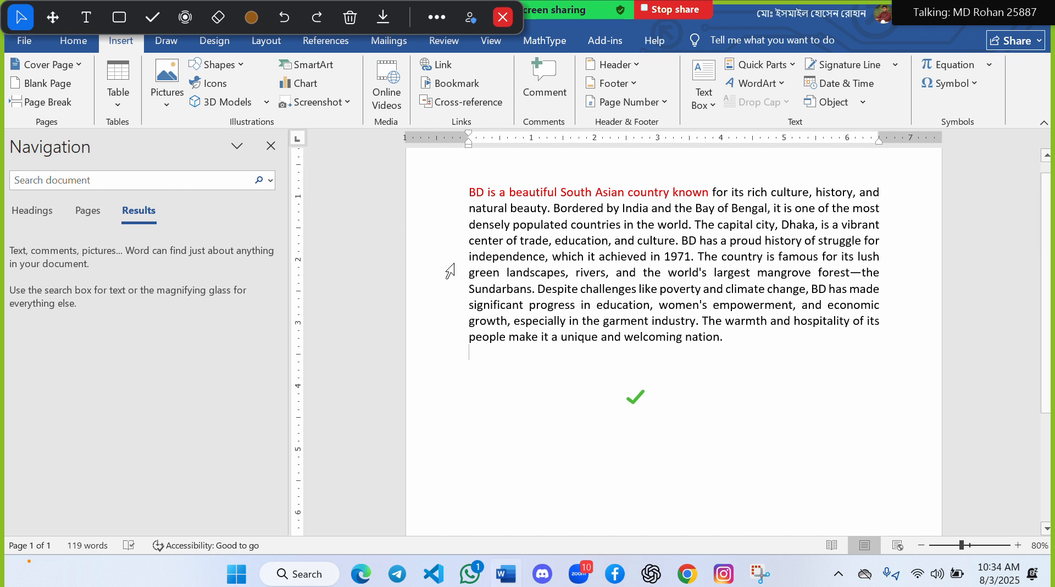
pyautogui.click(472, 47)
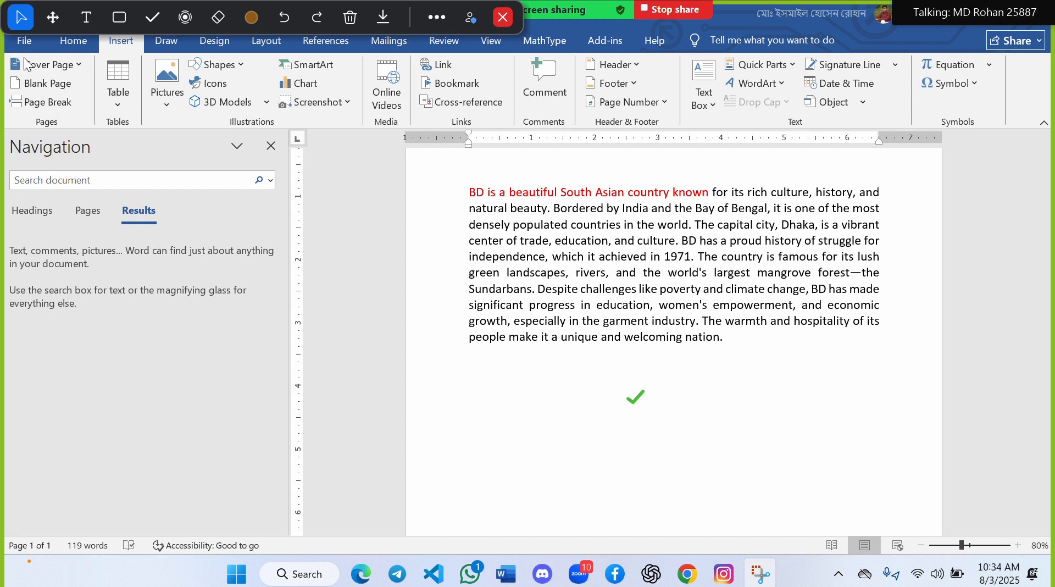
# Step: Insert the built-in Grid cover page at the start of the document
pyautogui.click(77, 62)
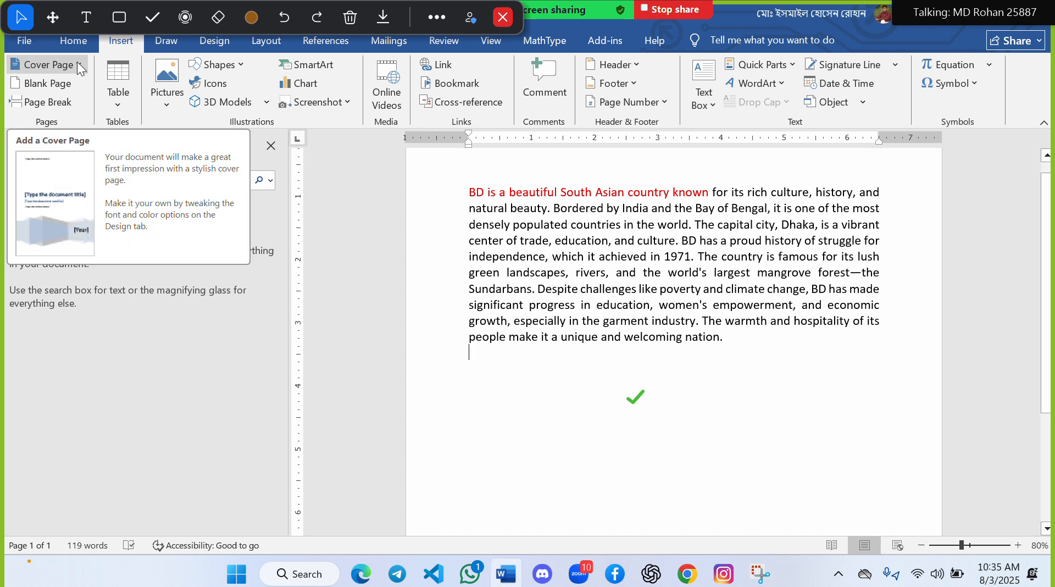
pyautogui.click(55, 64)
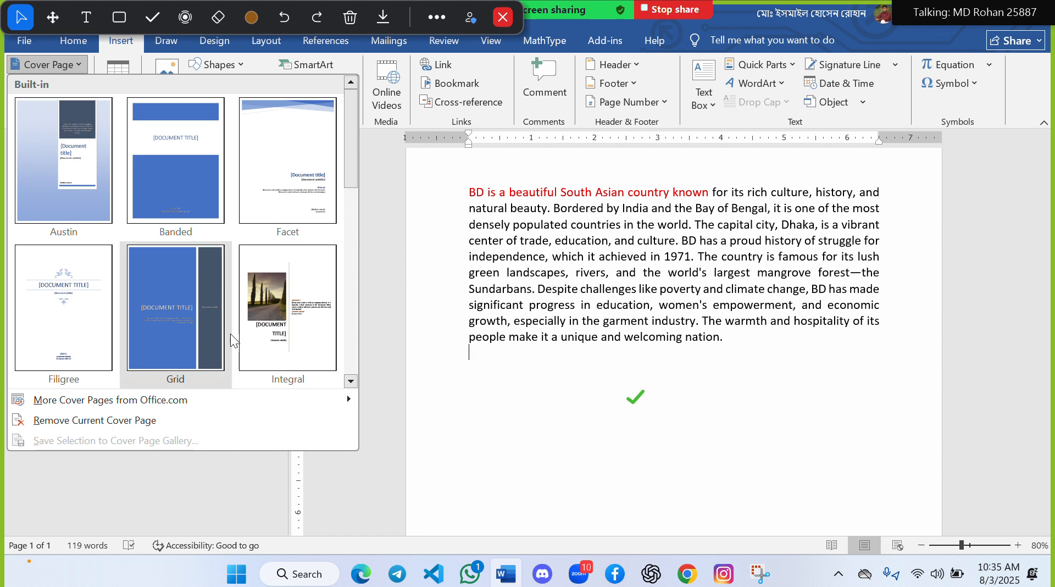
pyautogui.click(174, 320)
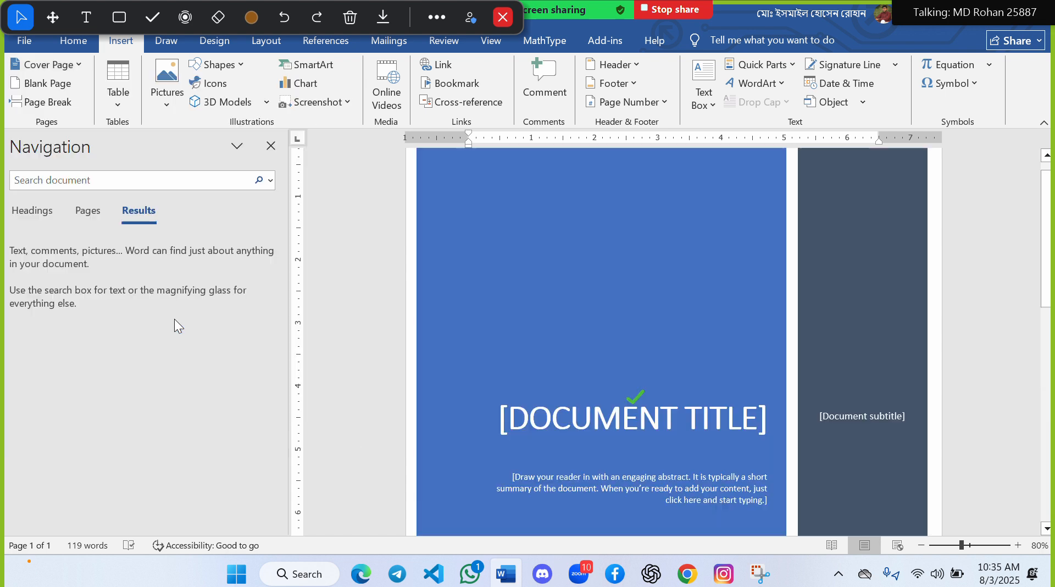
pyautogui.scroll(-5, 667, 348)
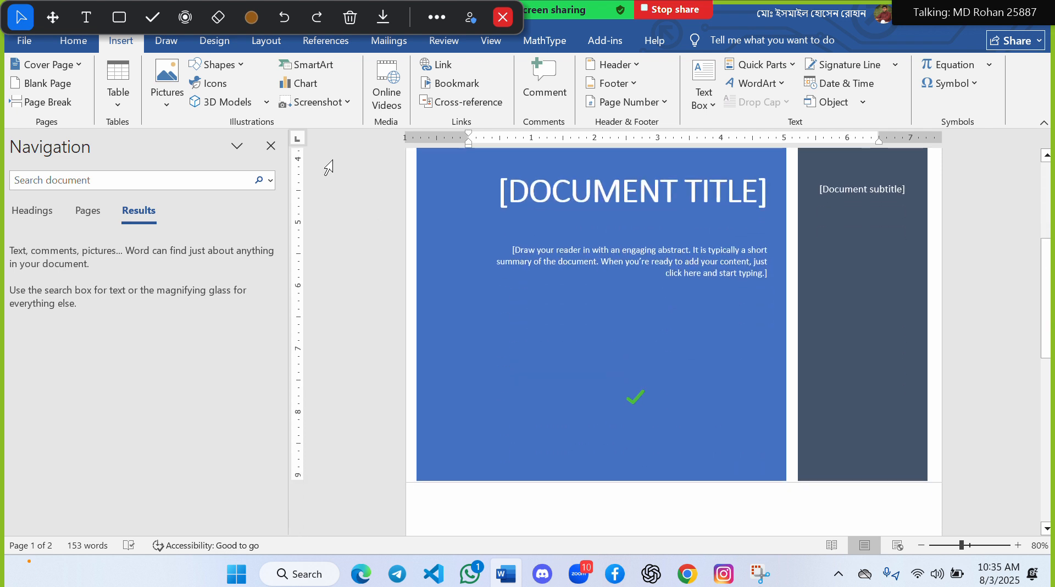
# Step: Erase the green check-mark annotation over the cover page and return to the mouse pointer
pyautogui.click(211, 24)
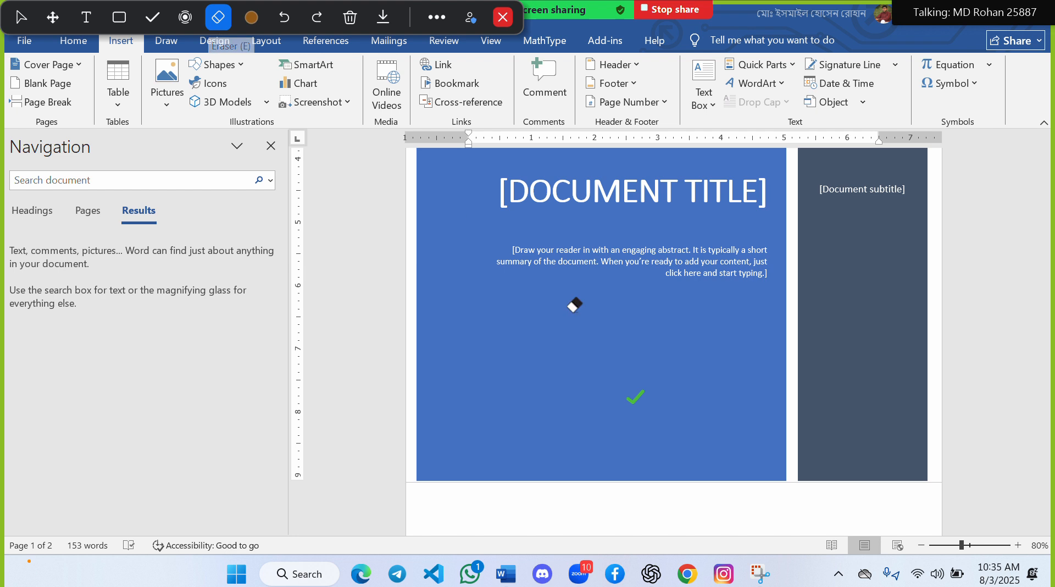
pyautogui.click(635, 395)
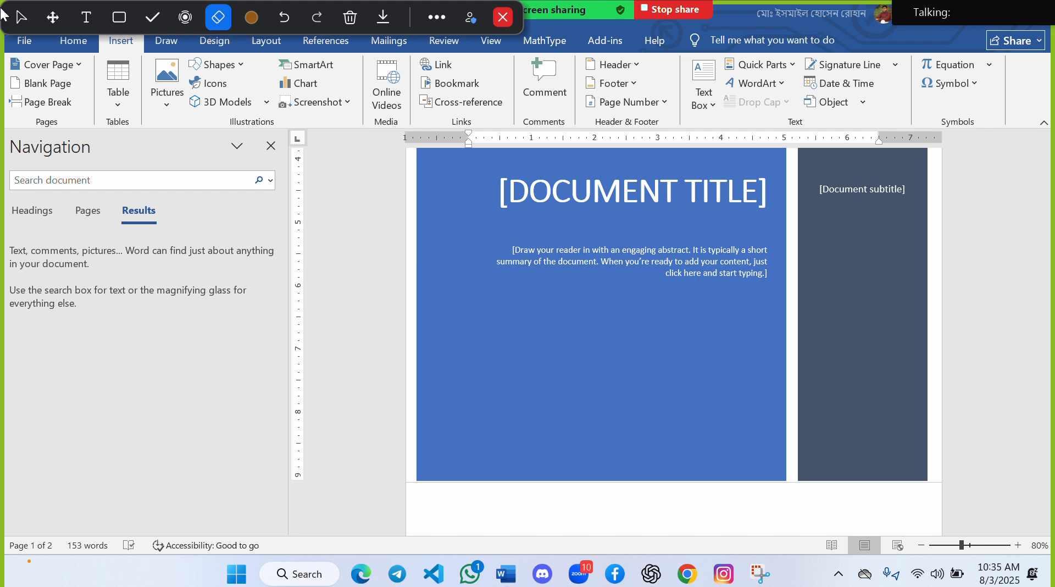
pyautogui.click(21, 17)
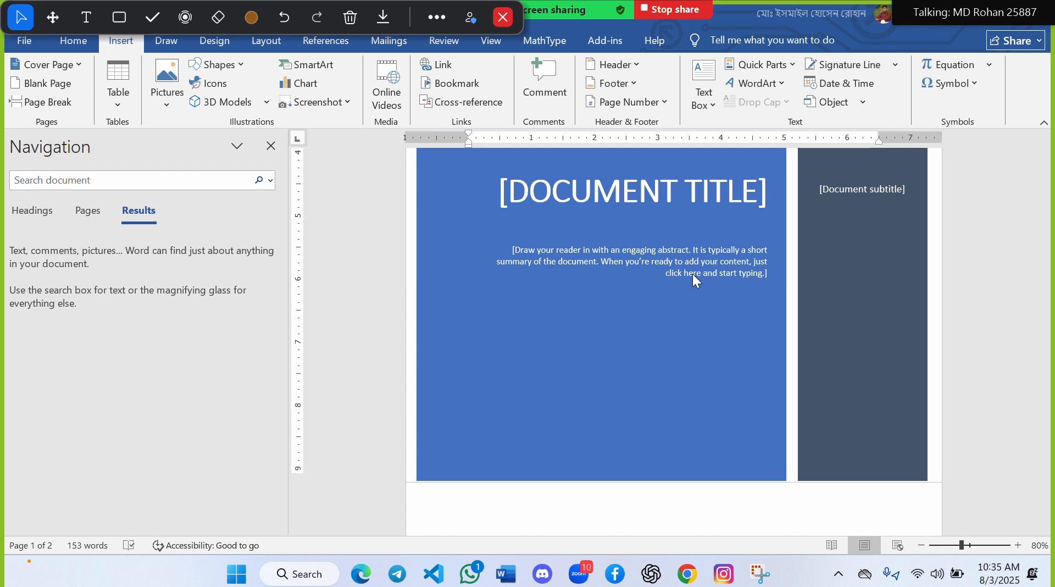
# Step: Compare the Grid cover page with the paragraph's page, and replace the cover with the Facet design
pyautogui.scroll(-10, 692, 273)
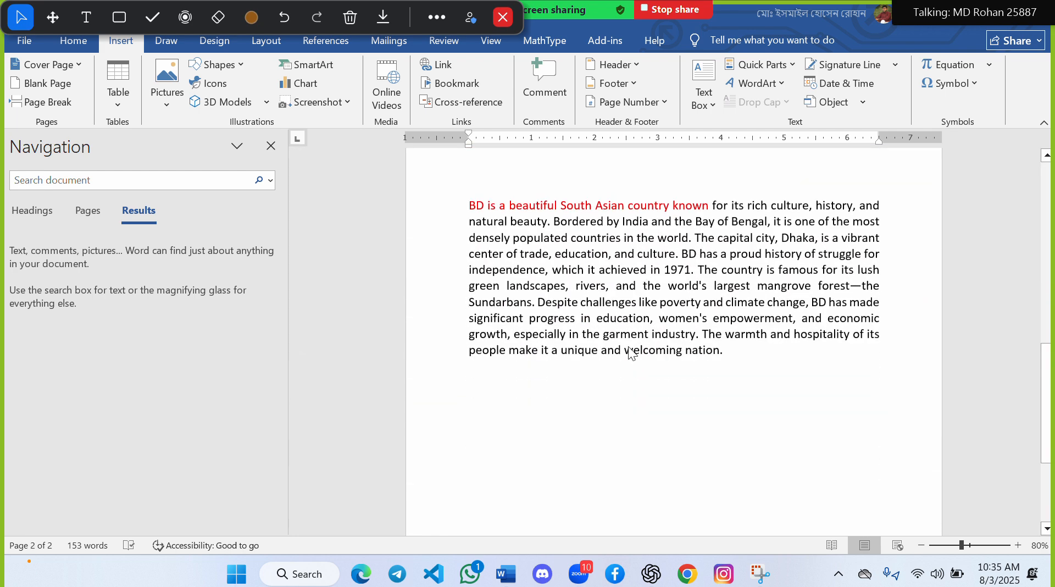
pyautogui.scroll(6, 661, 253)
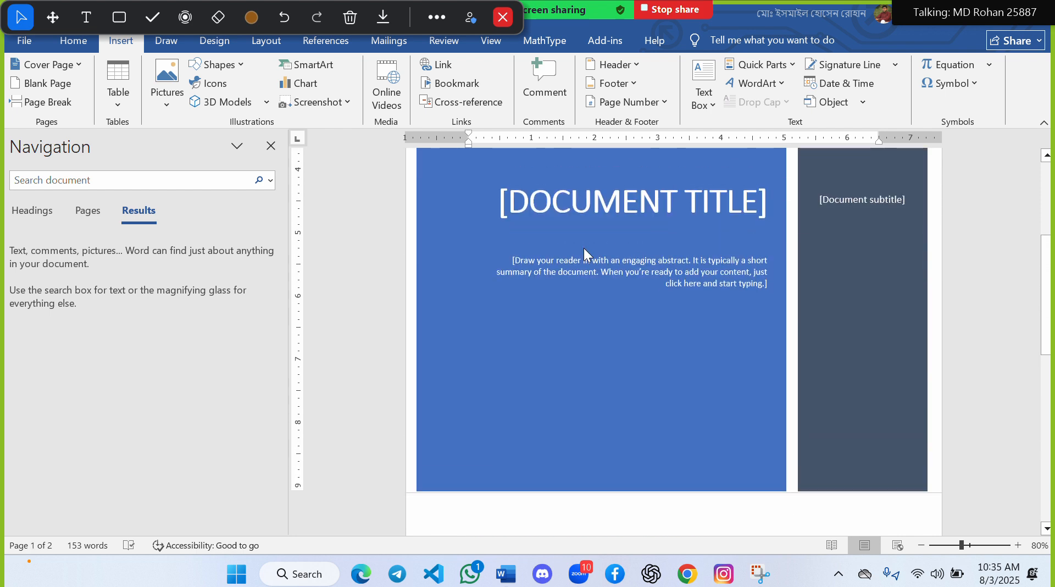
pyautogui.scroll(-8, 757, 239)
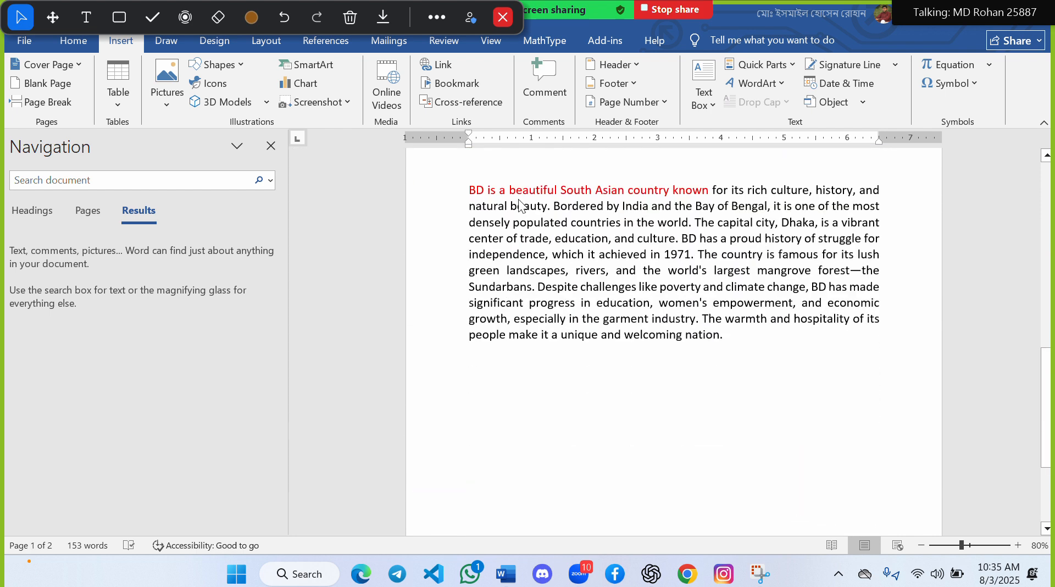
pyautogui.scroll(5, 608, 285)
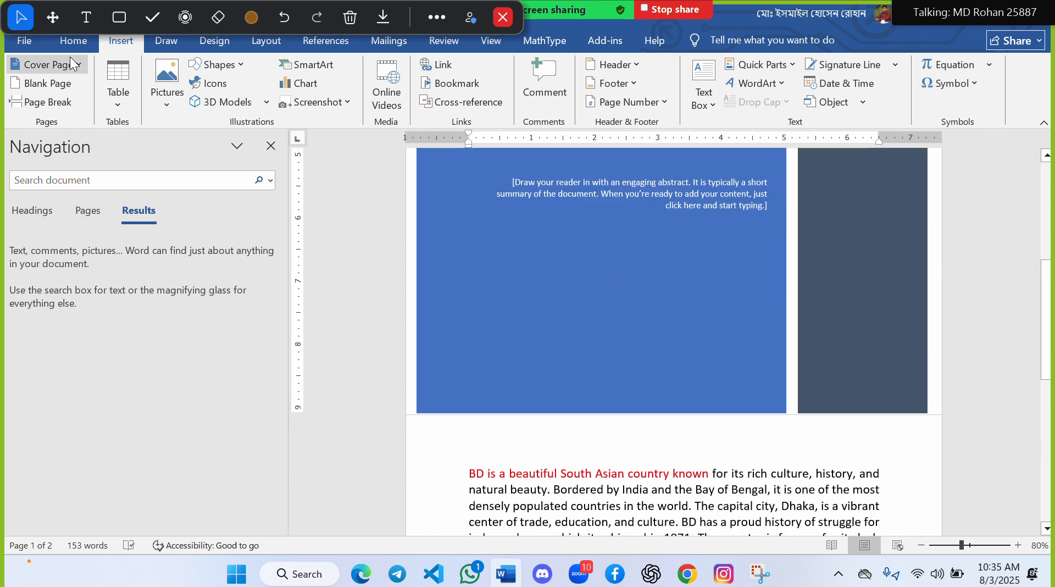
pyautogui.click(50, 68)
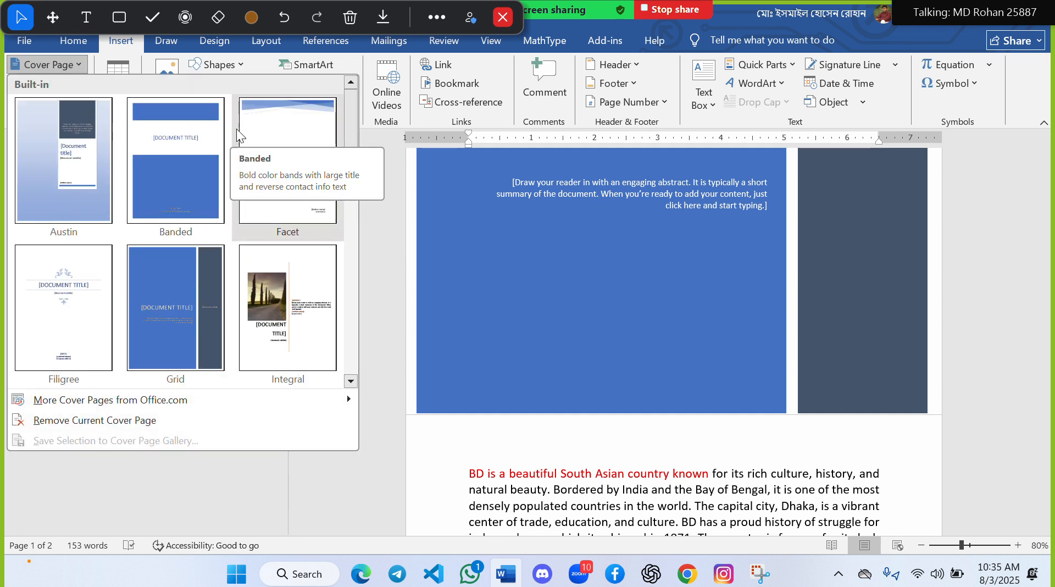
pyautogui.click(305, 140)
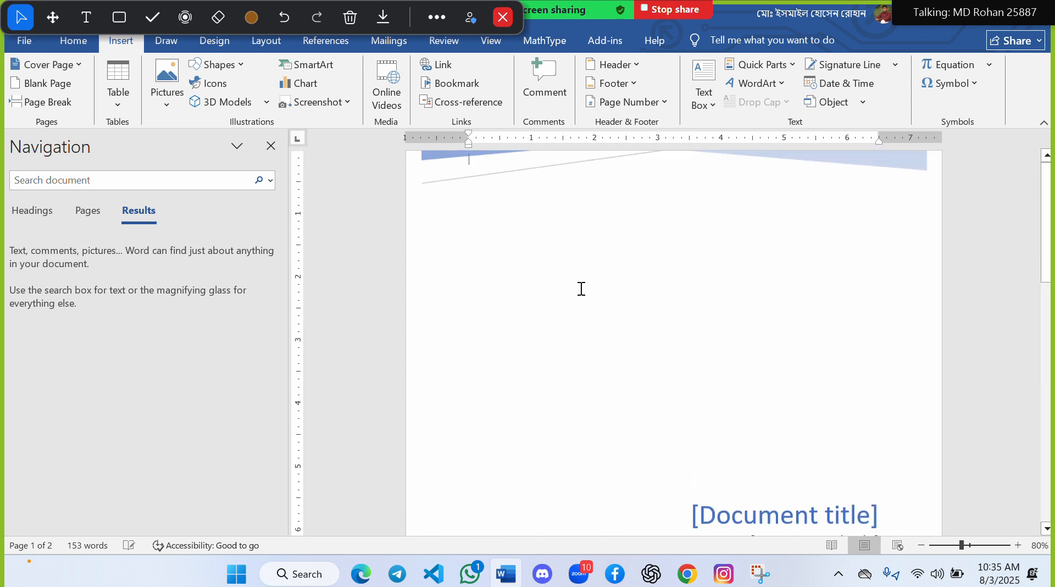
pyautogui.scroll(-10, 668, 329)
pyautogui.scroll(10, 674, 323)
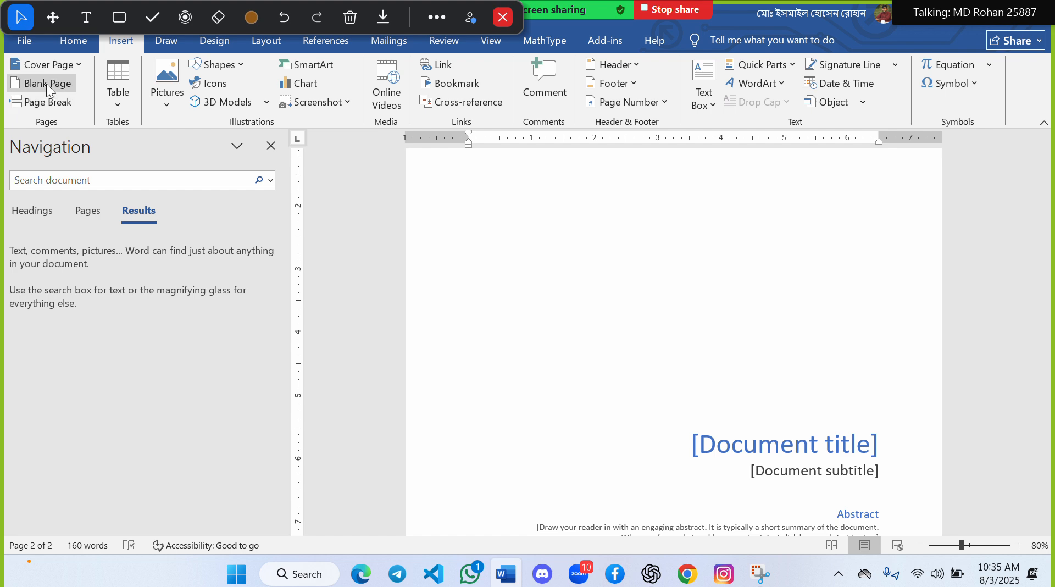
# Step: Remove the current cover page and check that the paragraph stands alone
pyautogui.click(71, 65)
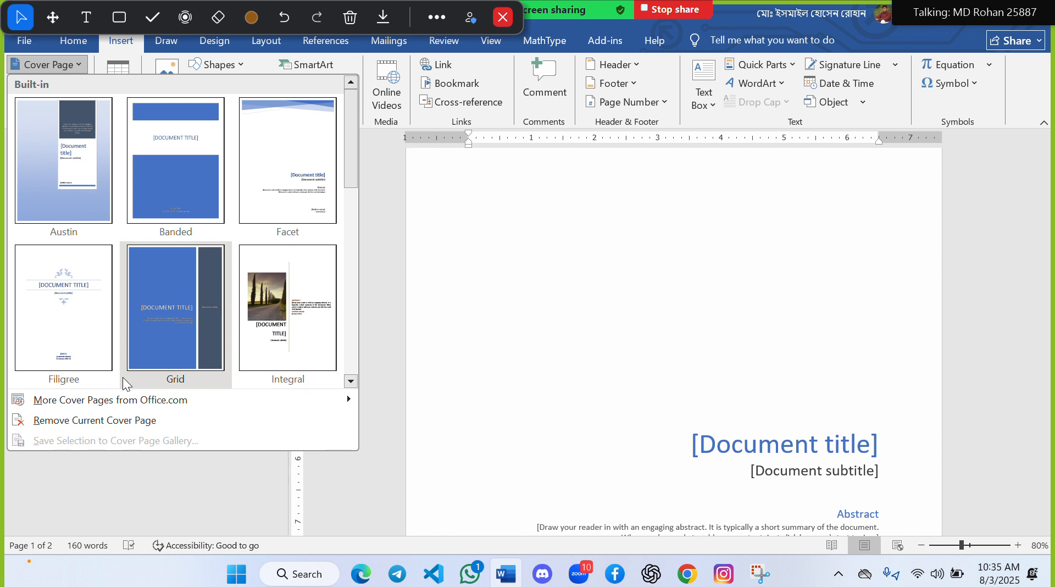
pyautogui.click(88, 419)
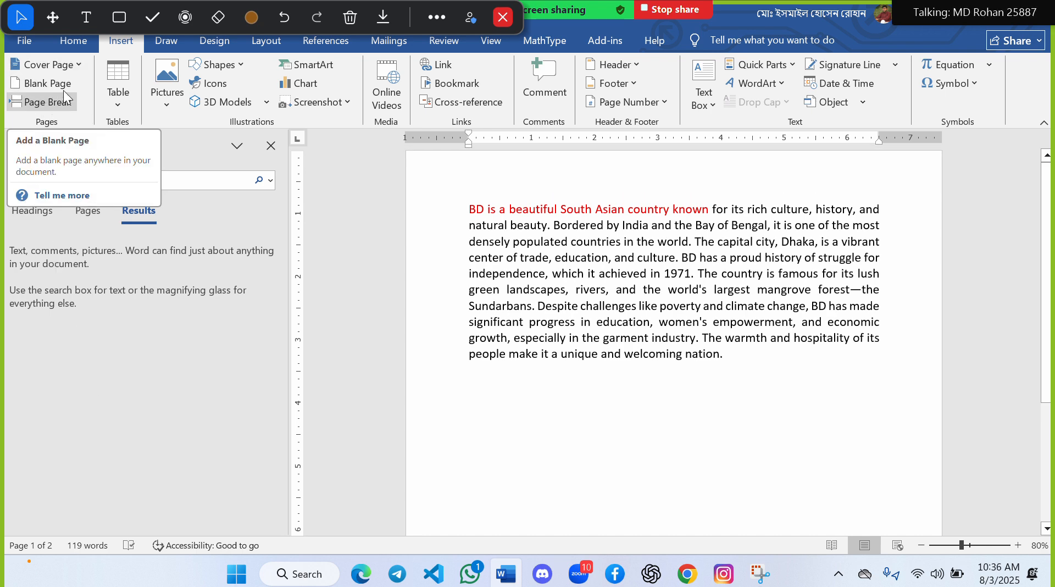
pyautogui.click(741, 358)
pyautogui.scroll(-5, 740, 358)
pyautogui.scroll(5, 740, 359)
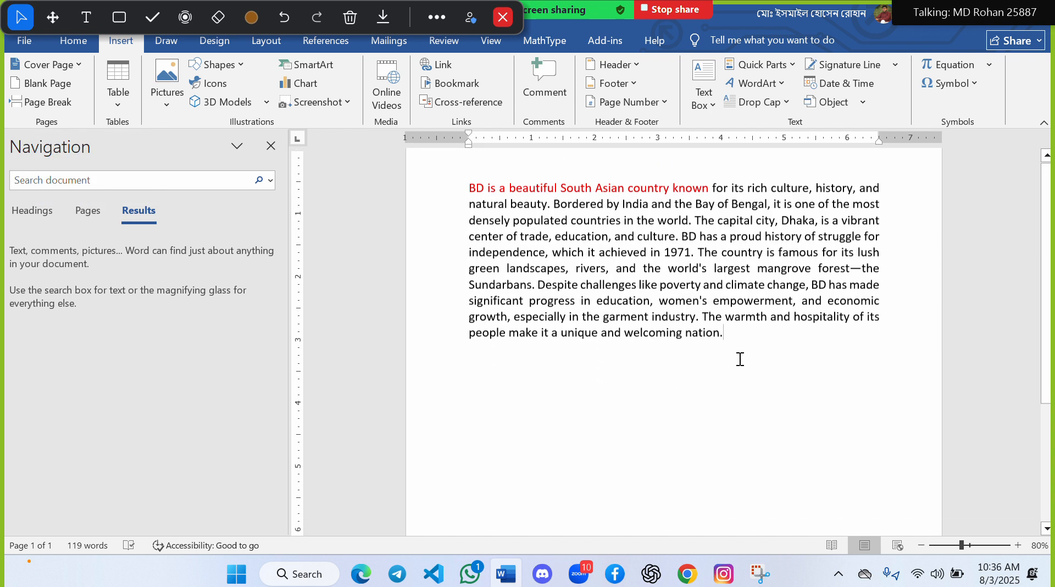
# Step: Place the cursor on the empty line below the paragraph and insert two blank pages there
pyautogui.scroll(1, 740, 358)
pyautogui.moveTo(483, 216); pyautogui.dragTo(766, 474)
pyautogui.click(699, 424)
pyautogui.scroll(-5, 699, 425)
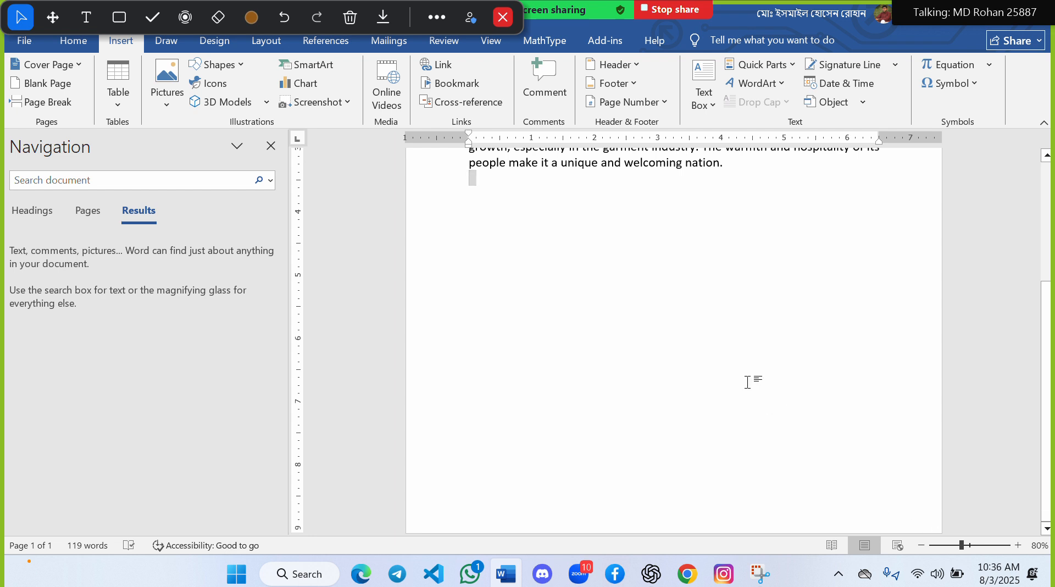
pyautogui.scroll(5, 747, 381)
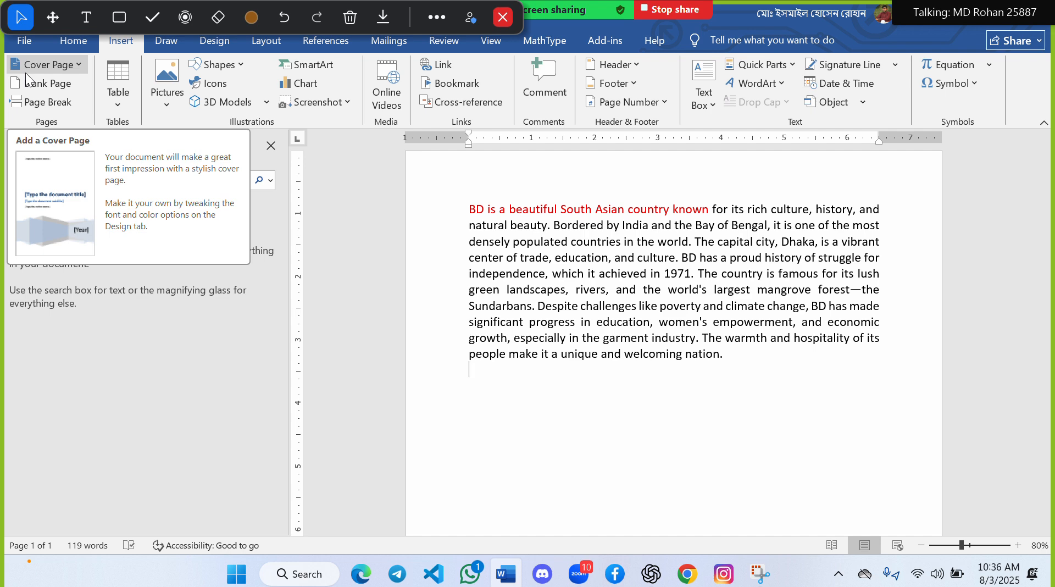
pyautogui.click(47, 77)
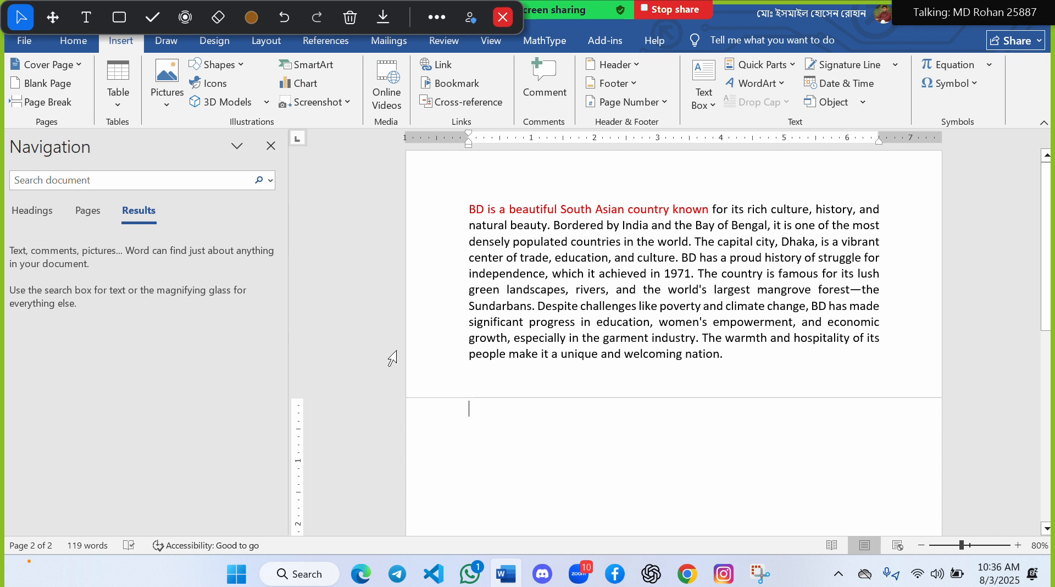
pyautogui.click(53, 90)
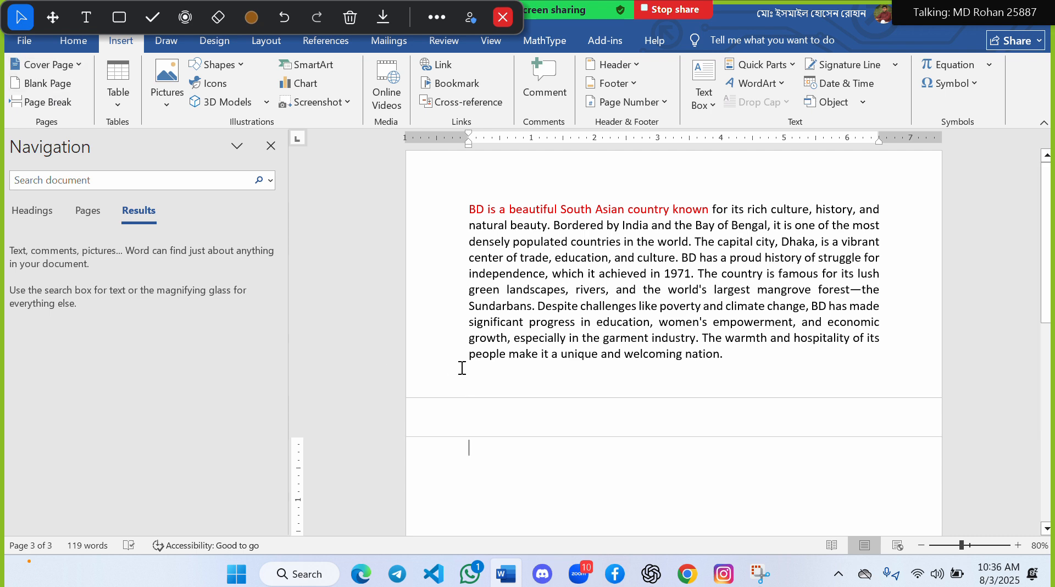
pyautogui.scroll(-10, 617, 425)
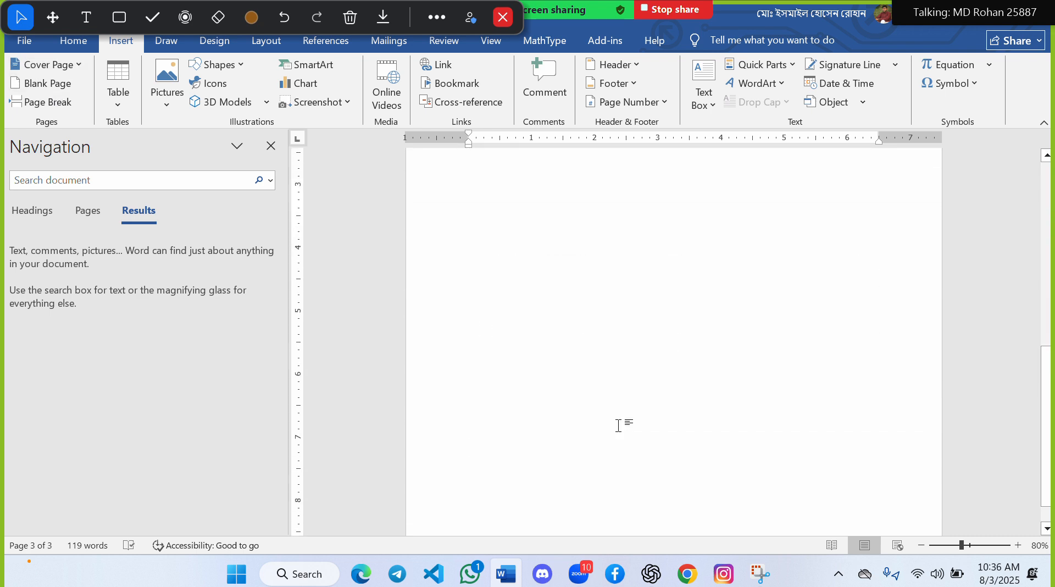
pyautogui.scroll(8, 618, 425)
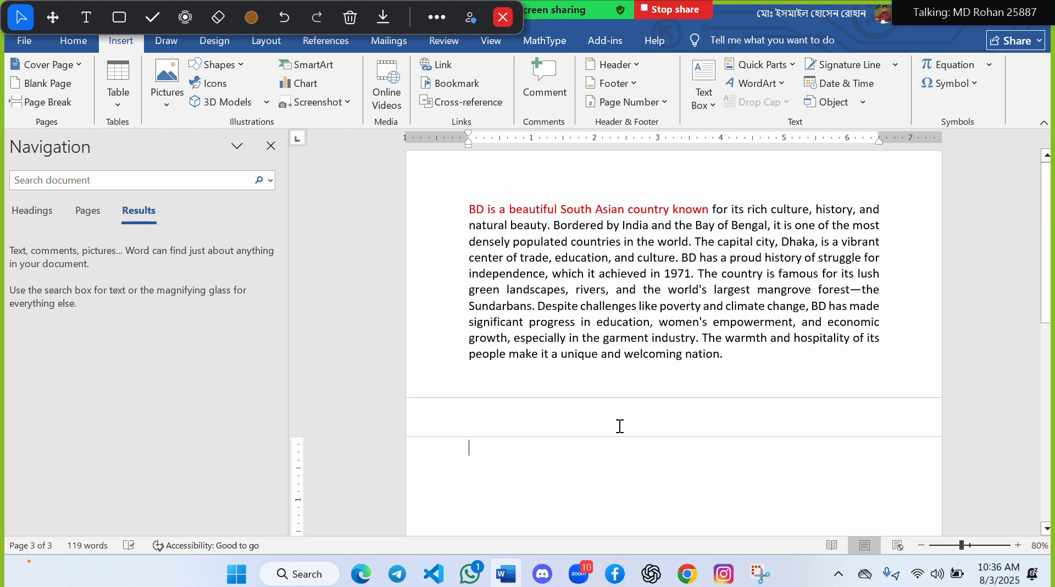
# Step: Replace the last blank page with a page break and show the white space between the pages
pyautogui.press('BackSpace')
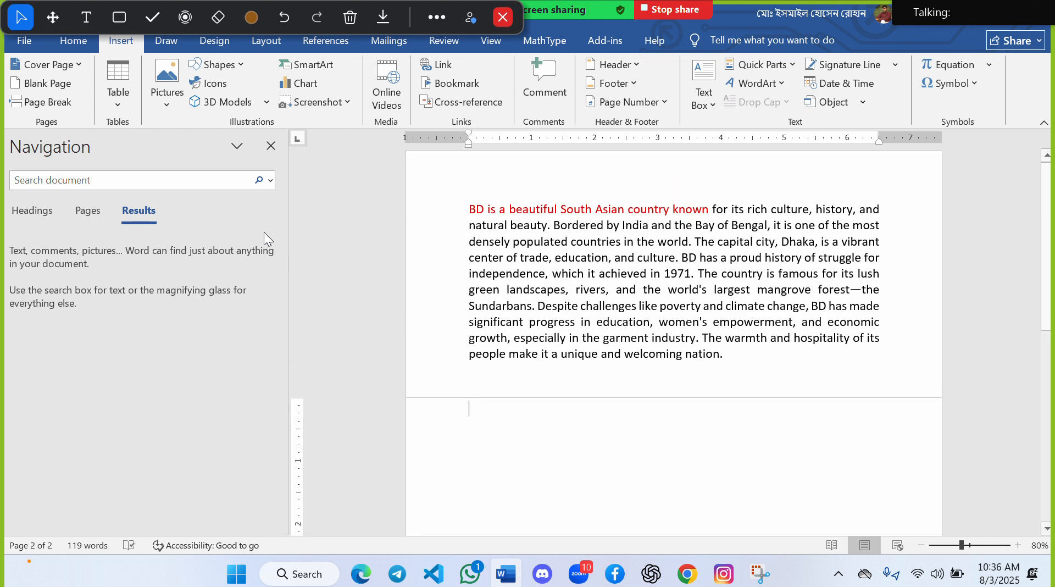
pyautogui.click(31, 101)
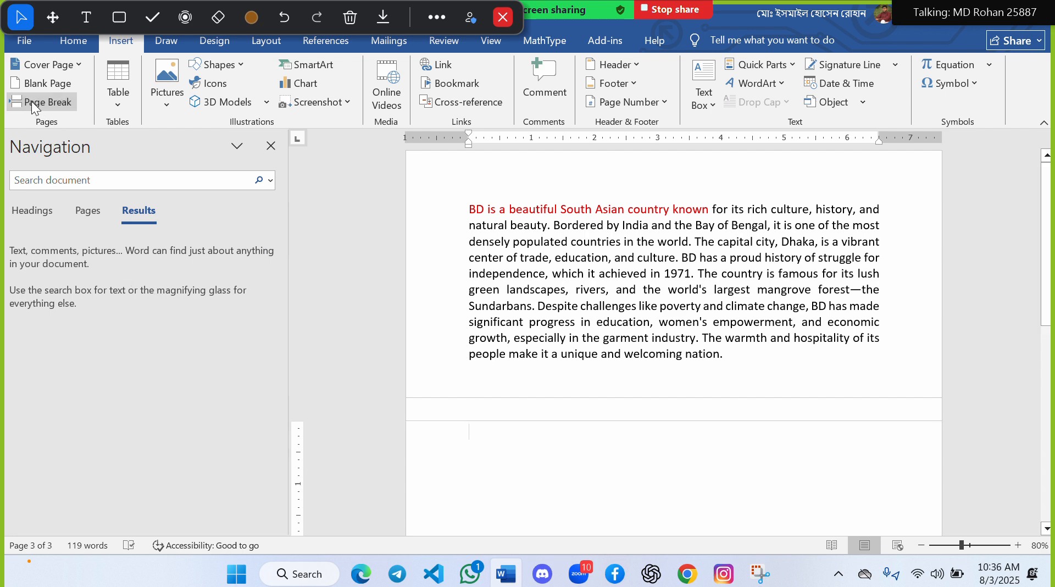
pyautogui.click(478, 396)
pyautogui.doubleClick(478, 396)
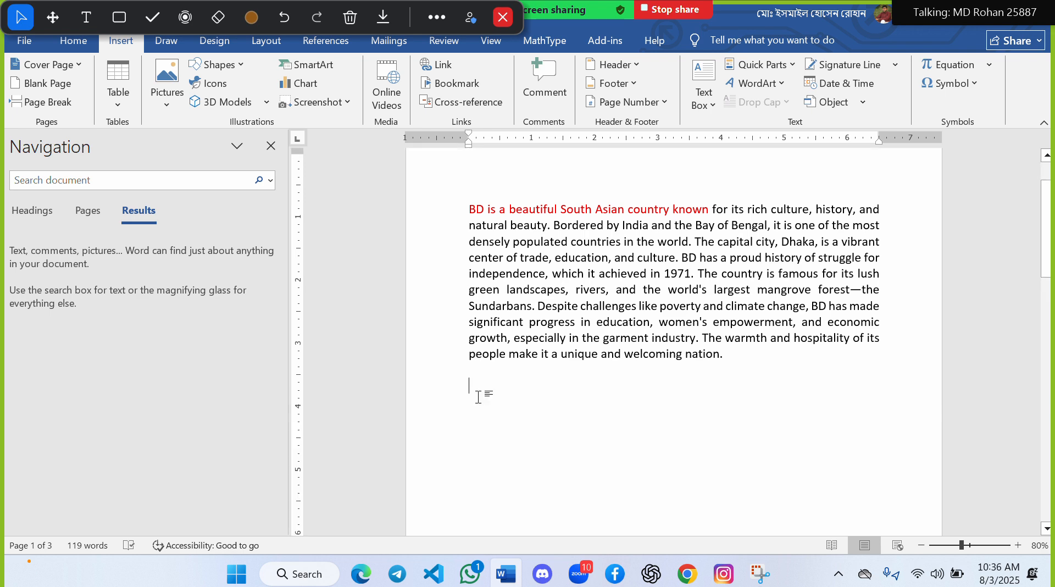
# Step: Examine the boundaries between the paragraph's page and the blank pages, and hide the white space between them
pyautogui.scroll(-10, 512, 445)
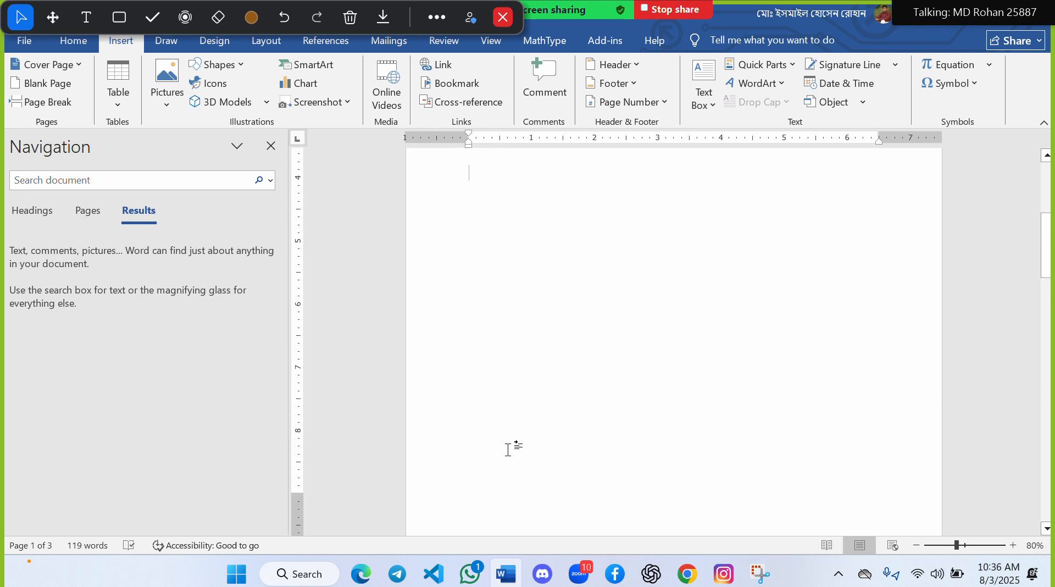
pyautogui.scroll(5, 509, 451)
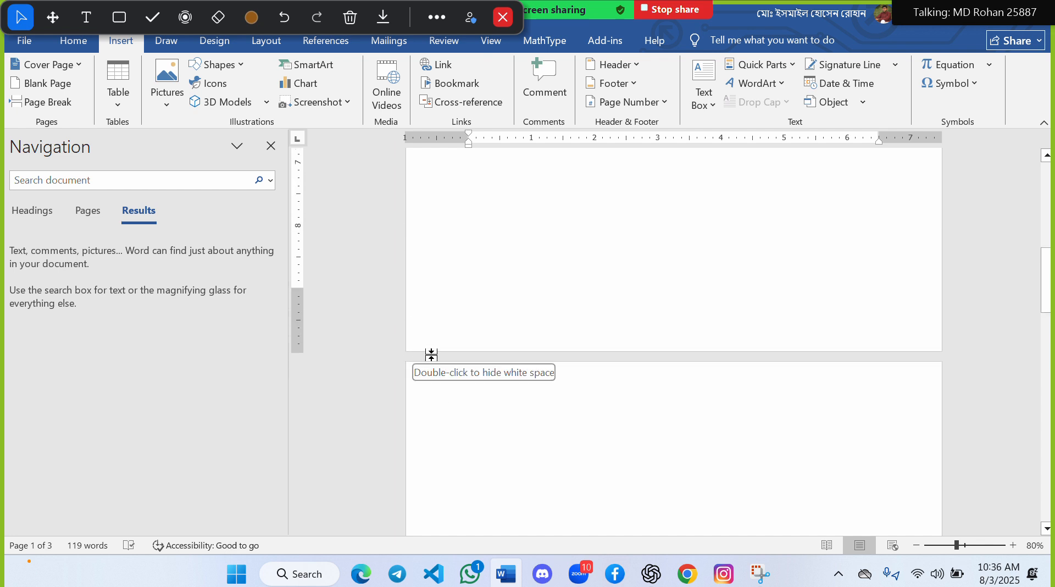
pyautogui.doubleClick(537, 356)
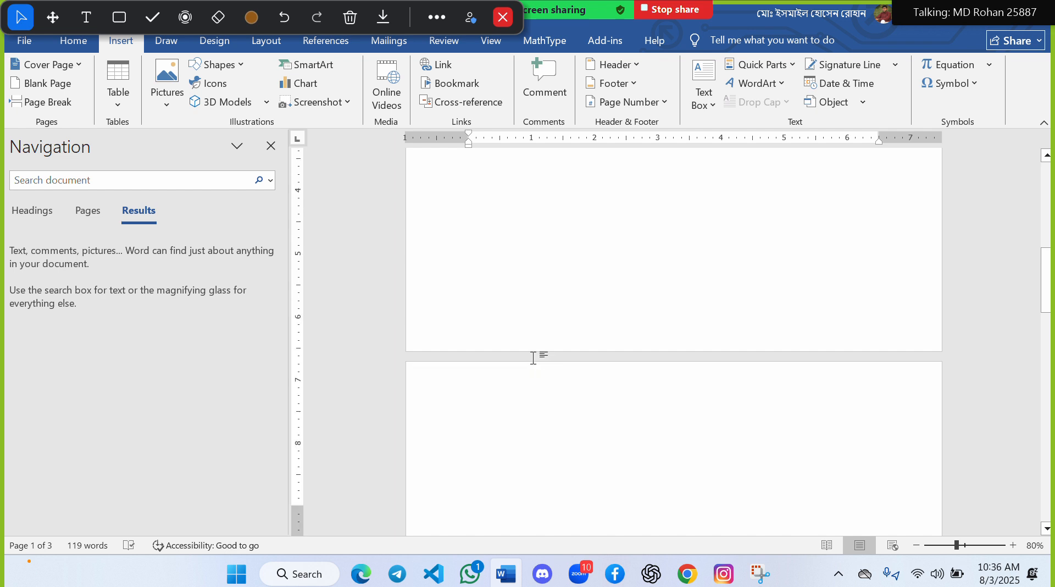
pyautogui.scroll(-7, 534, 357)
pyautogui.scroll(6, 545, 406)
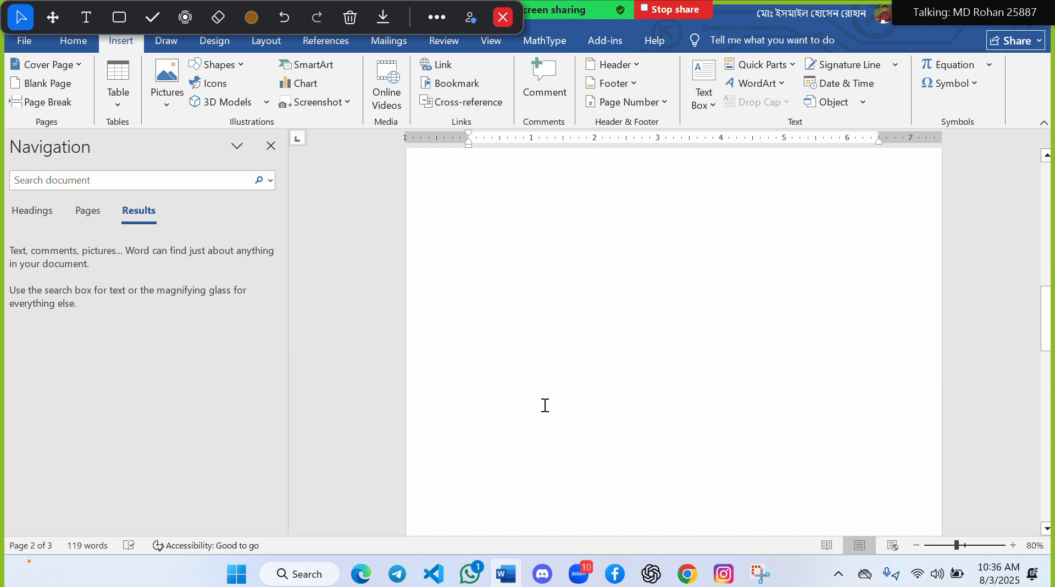
pyautogui.scroll(1, 544, 405)
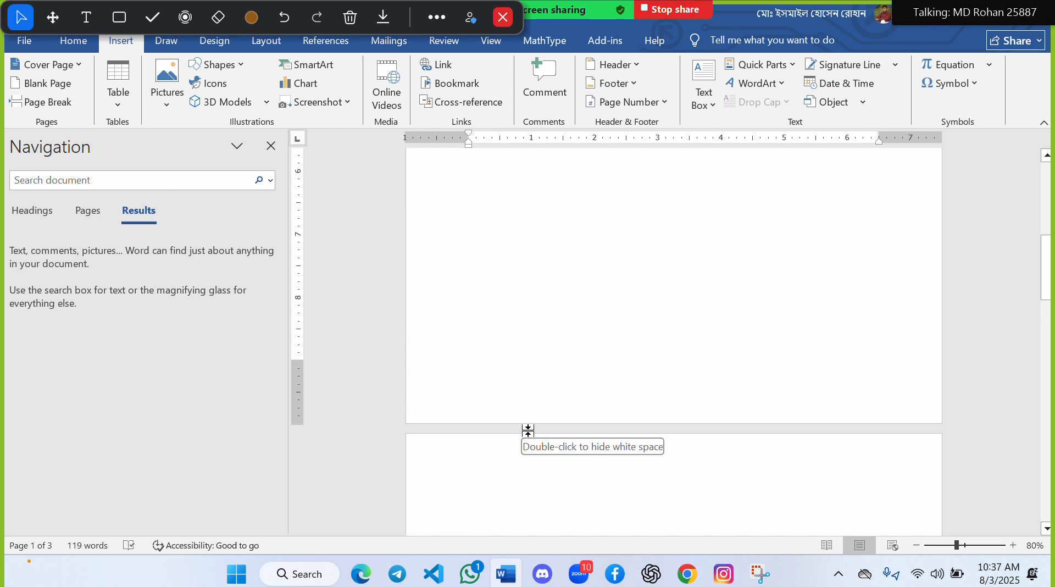
pyautogui.scroll(-1, 528, 428)
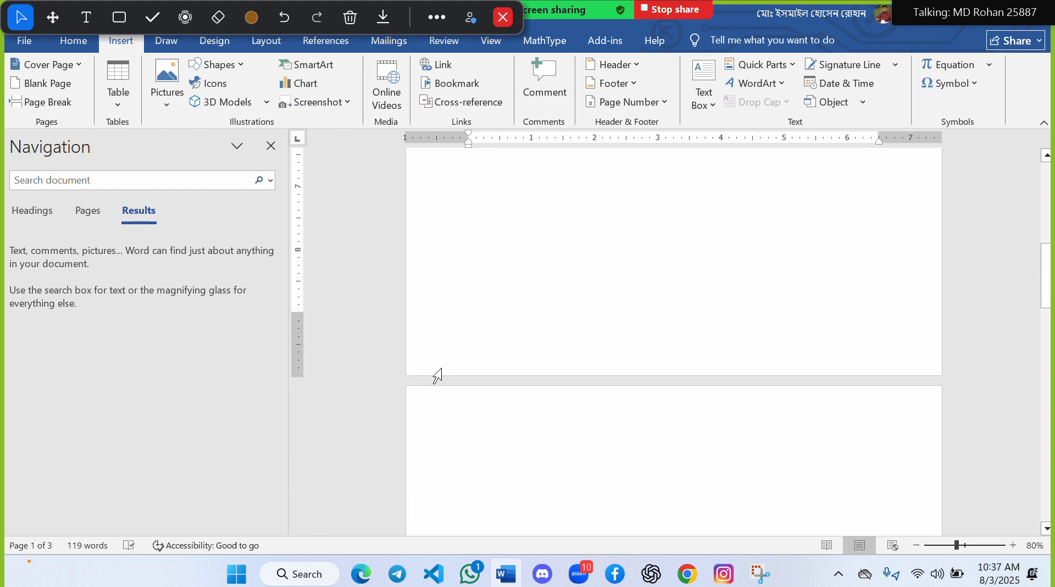
pyautogui.doubleClick(476, 381)
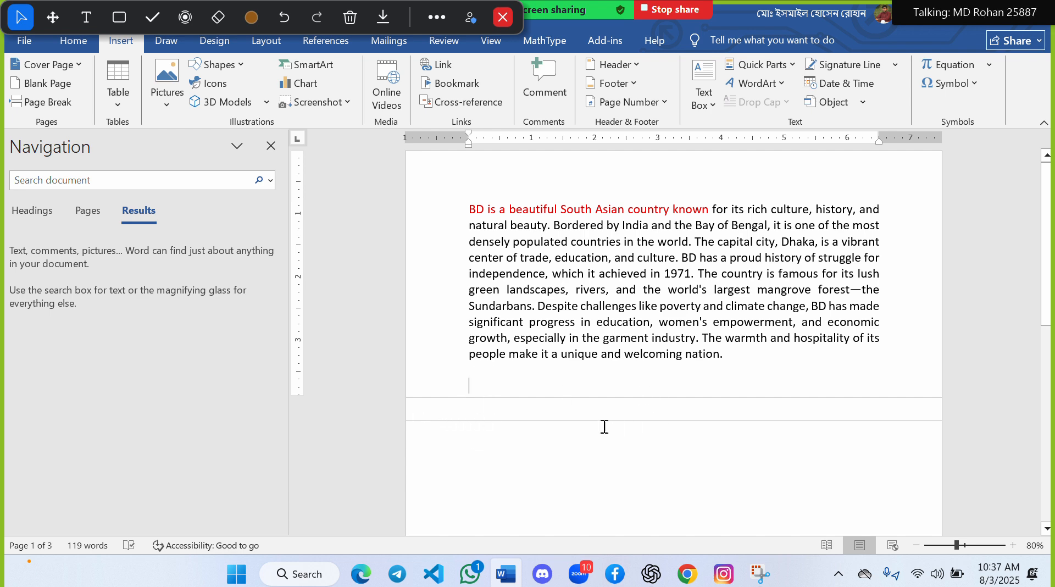
# Step: Enter random filler text on the blank second page and erase it completely
pyautogui.click(526, 406)
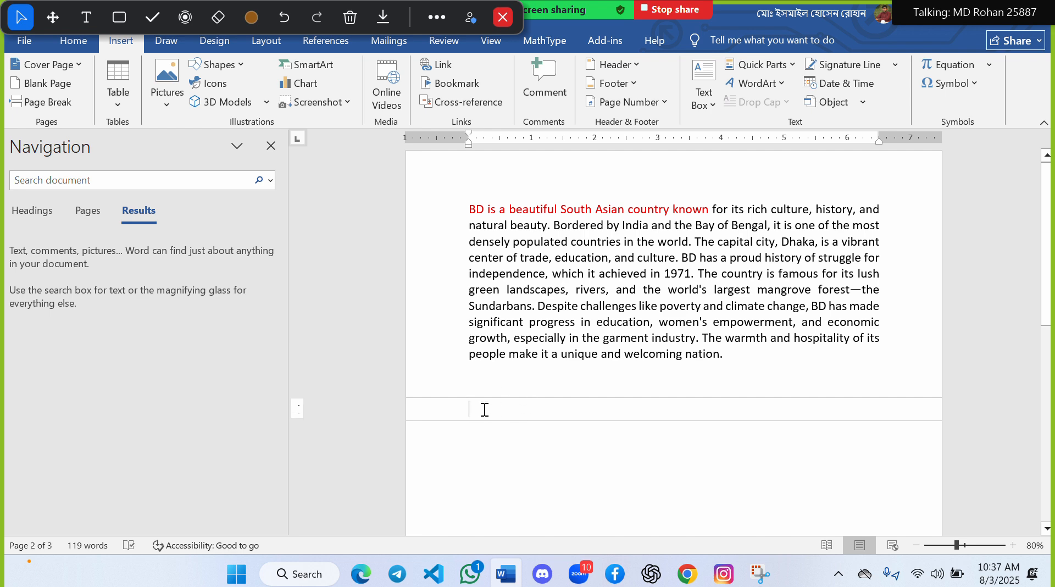
pyautogui.write('dfgsfdkgnsfgsdfgsdrgs')
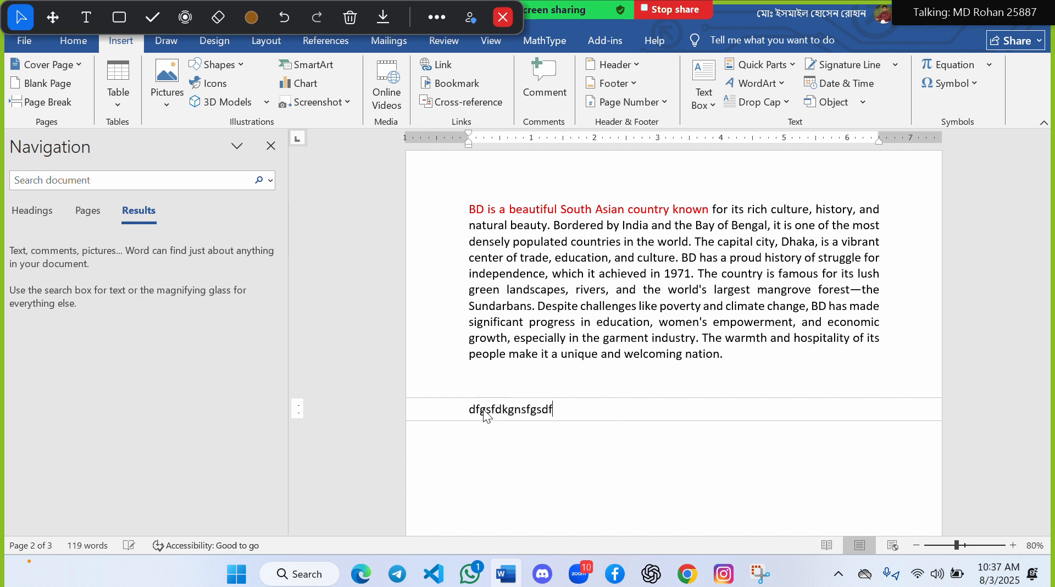
pyautogui.press('BackSpace')
pyautogui.press('BackSpace')
pyautogui.press('BackSpace')
pyautogui.press('BackSpace')
pyautogui.press('BackSpace')
pyautogui.press('BackSpace')
pyautogui.press('BackSpace')
pyautogui.press('BackSpace')
pyautogui.press('BackSpace')
pyautogui.press('BackSpace')
pyautogui.press('BackSpace')
pyautogui.press('BackSpace')
pyautogui.press('BackSpace')
pyautogui.press('BackSpace')
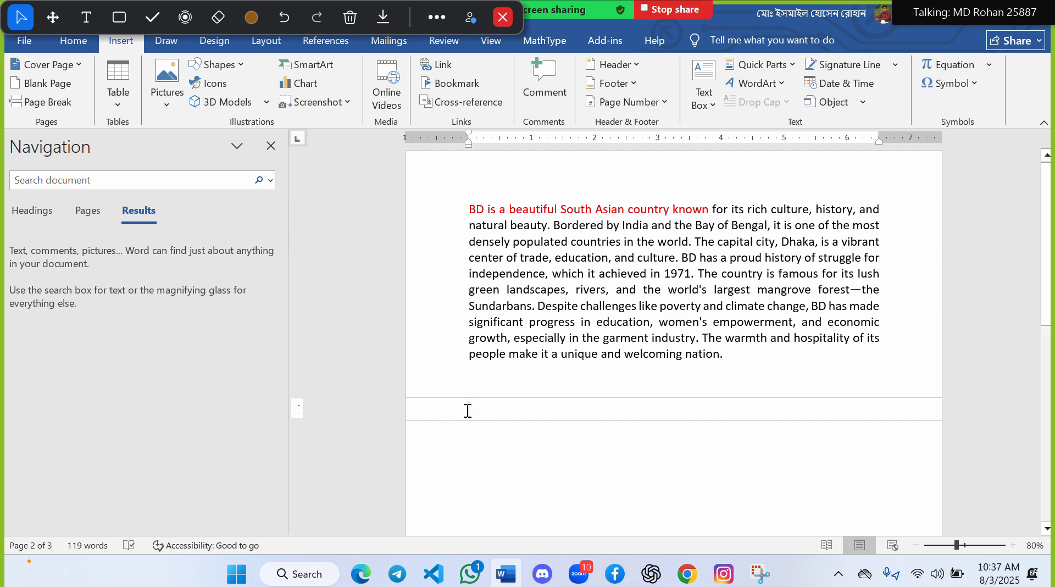
# Step: Show the white space between the pages and delete the empty third page
pyautogui.doubleClick(470, 411)
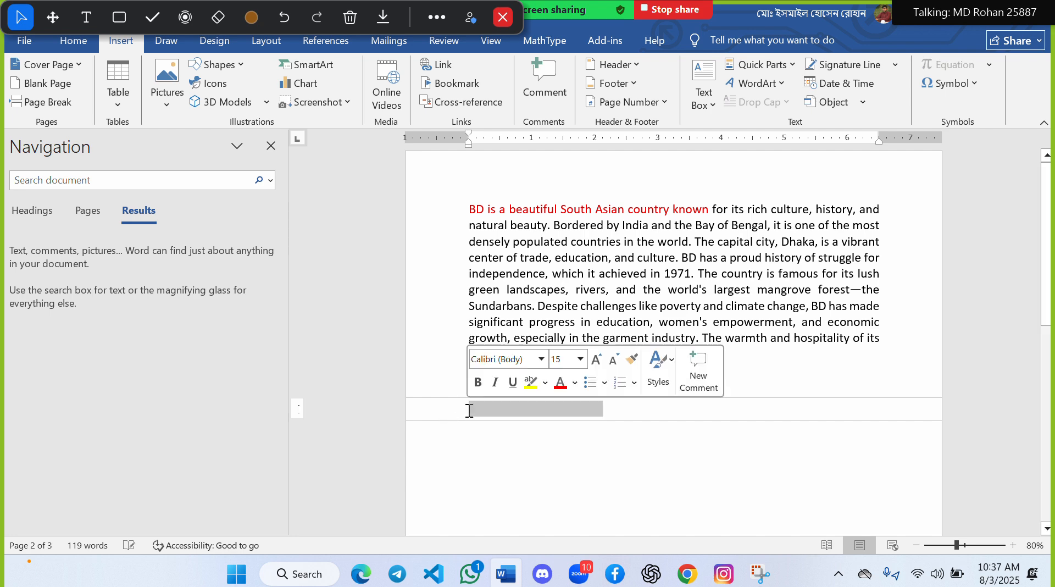
pyautogui.click(489, 443)
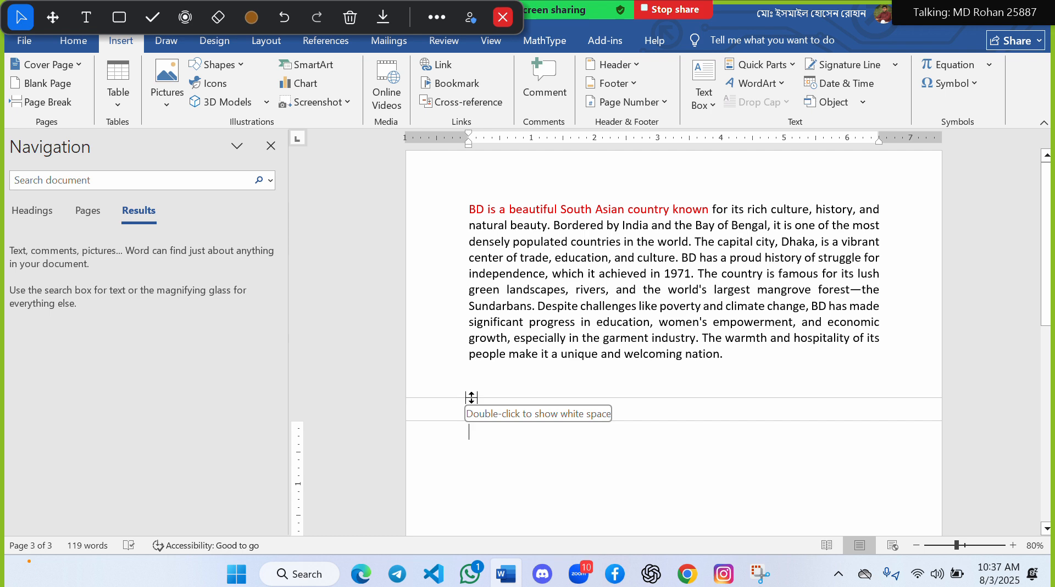
pyautogui.doubleClick(471, 397)
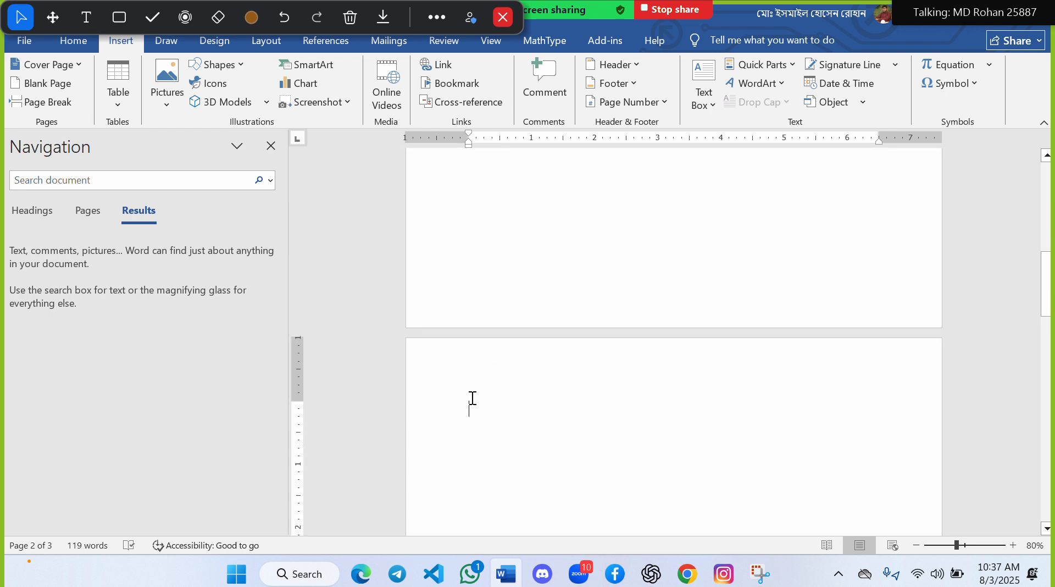
pyautogui.doubleClick(550, 328)
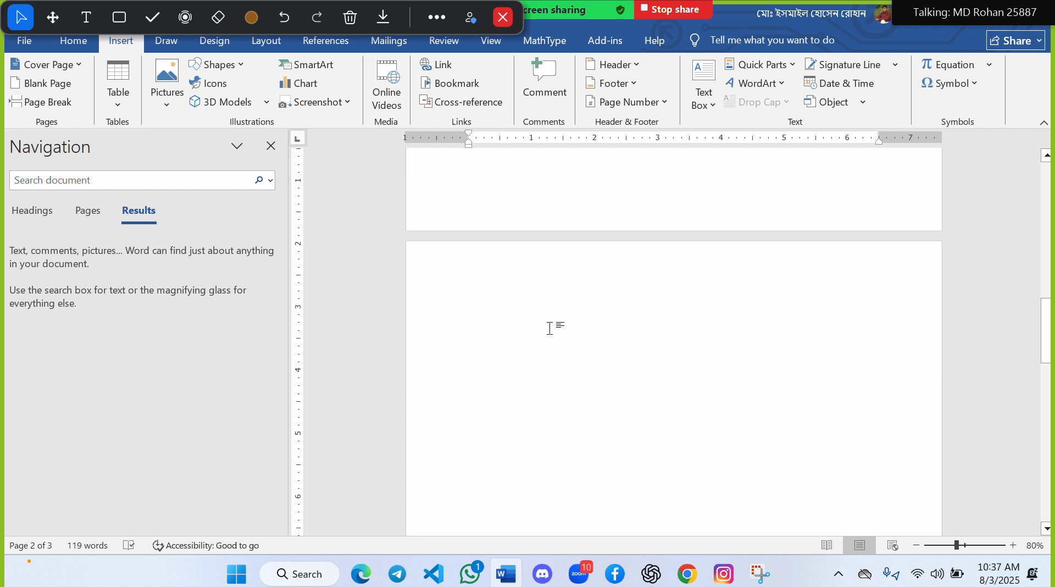
pyautogui.scroll(5, 550, 329)
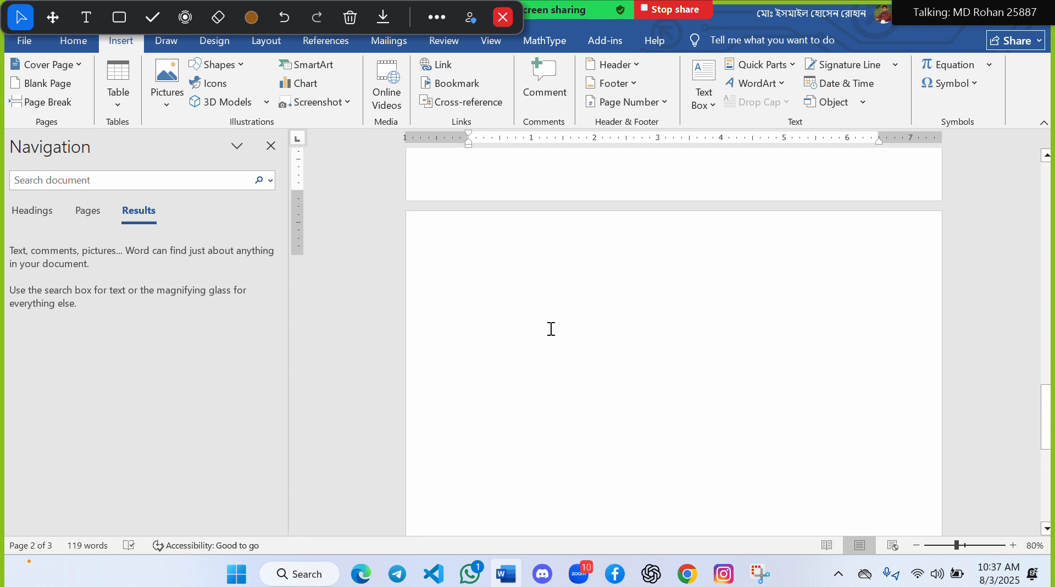
pyautogui.click(547, 342)
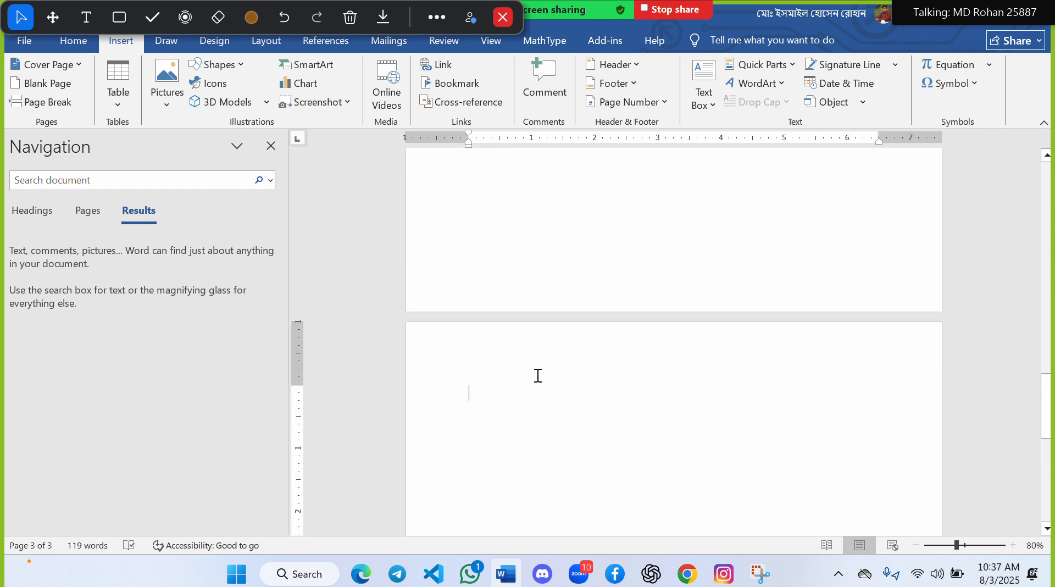
pyautogui.press('BackSpace')
pyautogui.press('BackSpace')
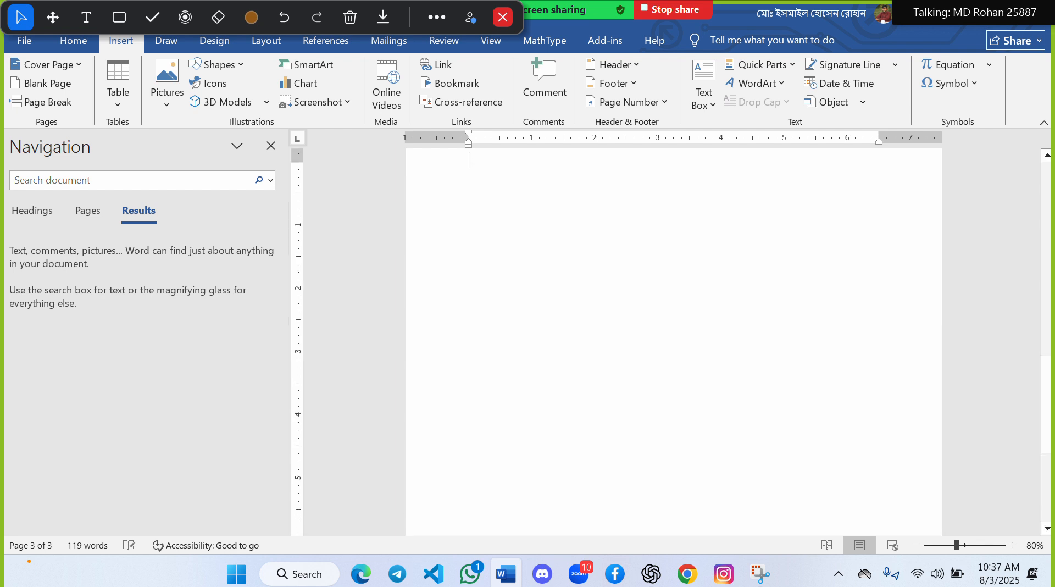
# Step: Add empty lines below the paragraph on the first page and insert a table with five columns and three rows
pyautogui.scroll(10, 680, 355)
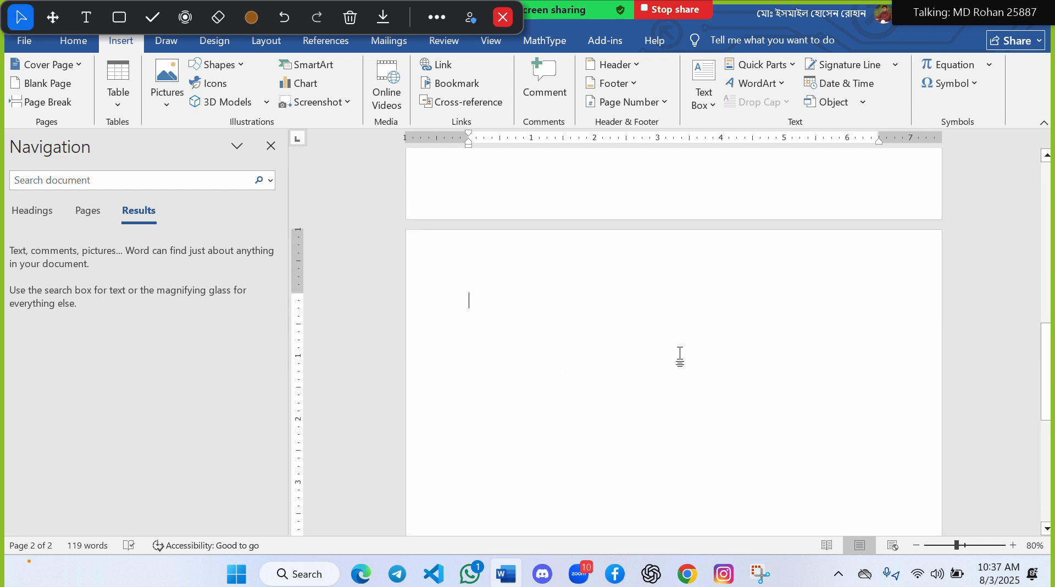
pyautogui.scroll(4, 680, 354)
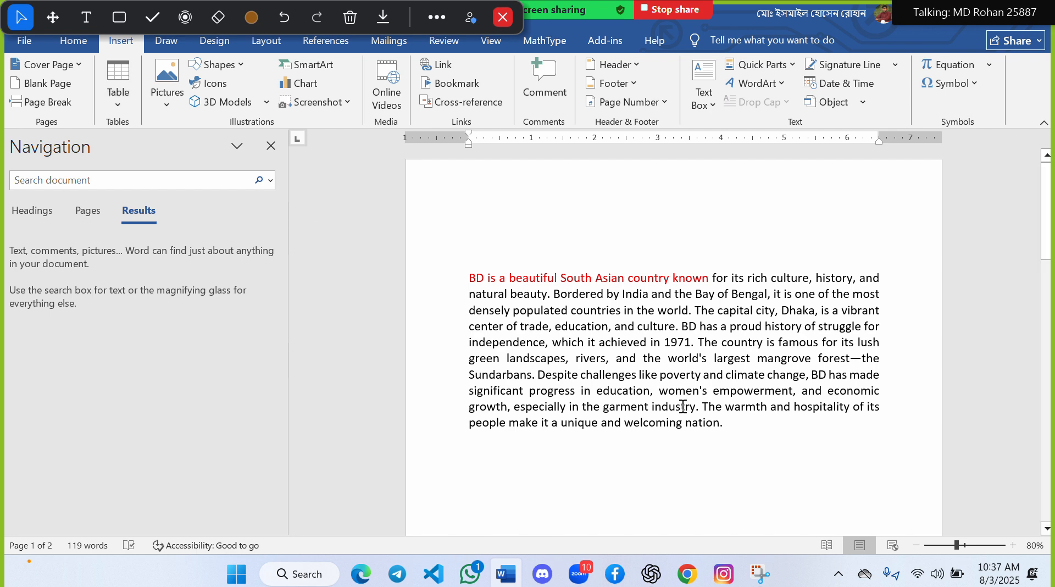
pyautogui.click(743, 429)
pyautogui.press('Return')
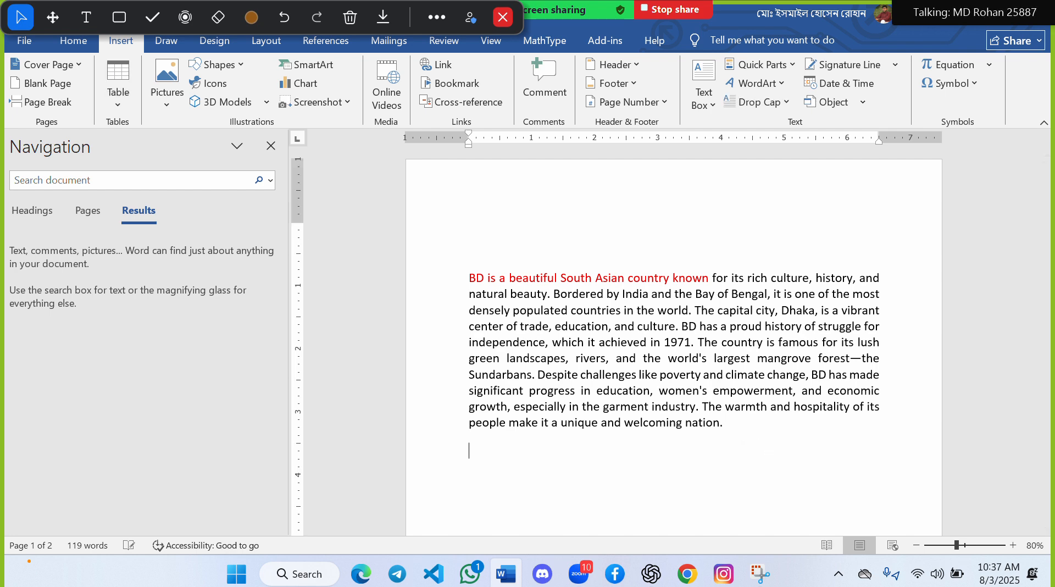
pyautogui.press('Return')
pyautogui.scroll(-4, 674, 340)
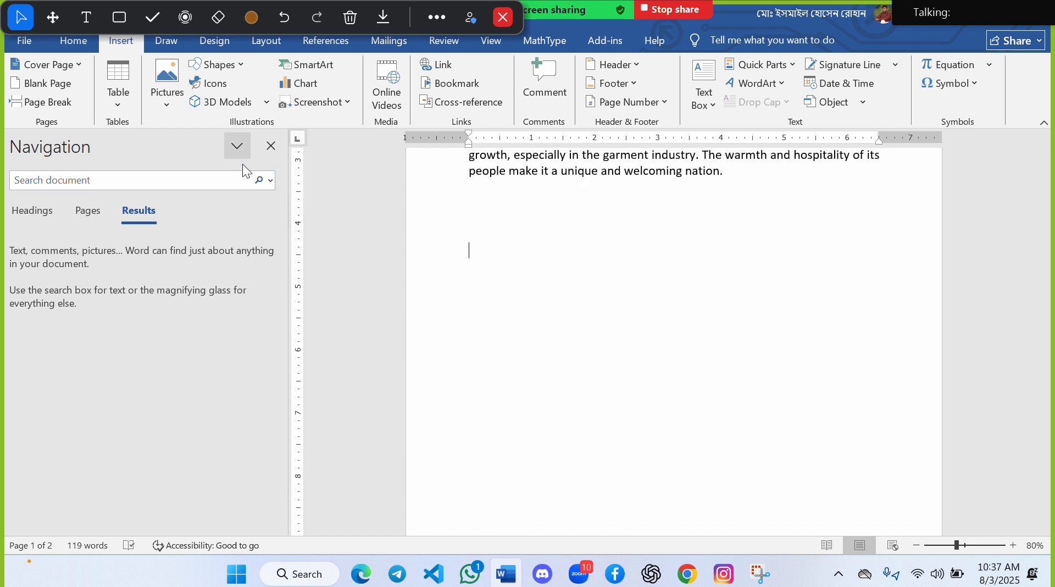
pyautogui.click(104, 90)
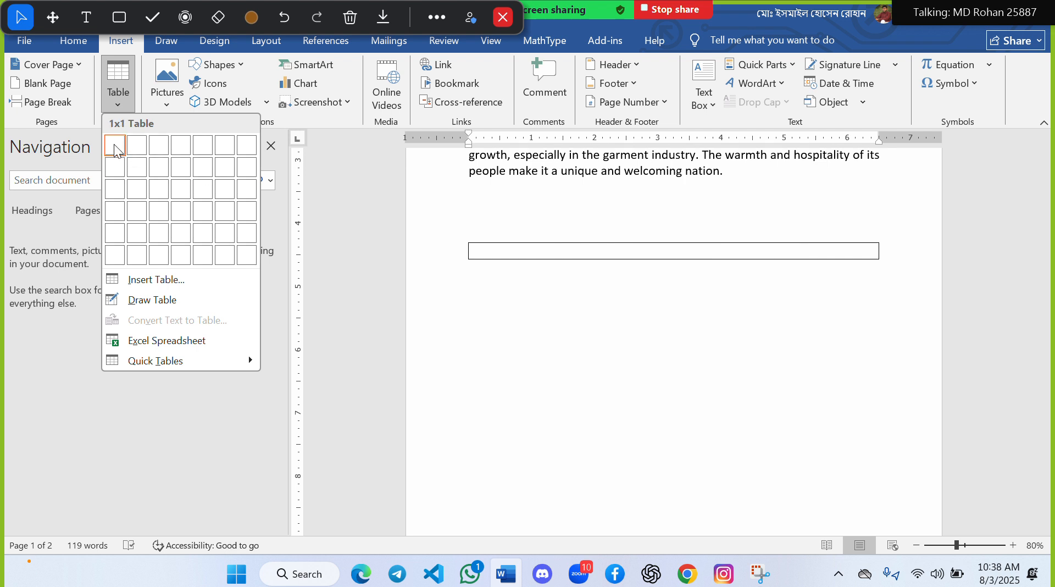
pyautogui.click(207, 182)
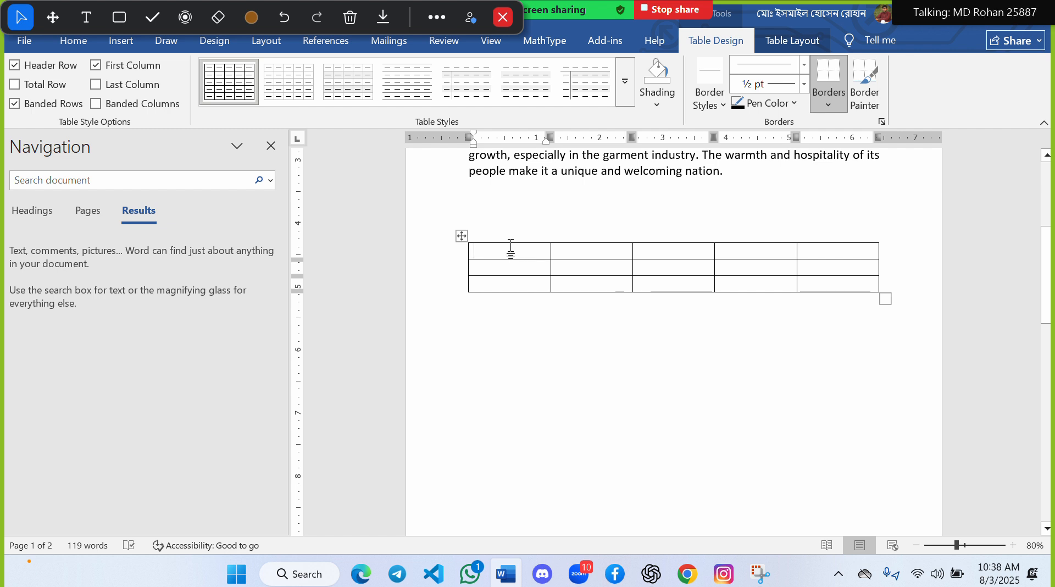
# Step: Enter name, roll, number and Address as the first four column headings in the table's top row
pyautogui.write('name')
pyautogui.press('Tab')
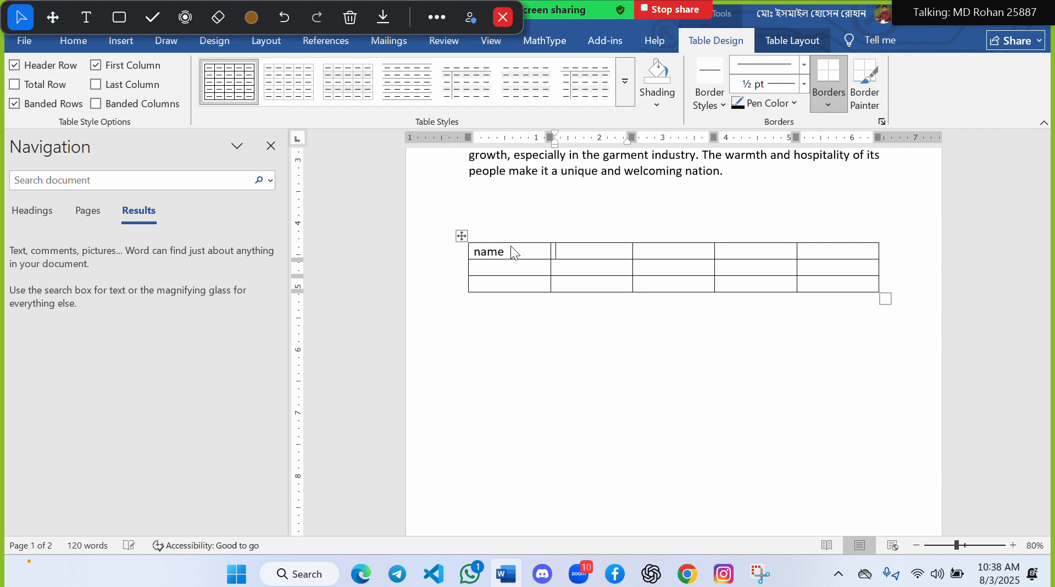
pyautogui.write('ro')
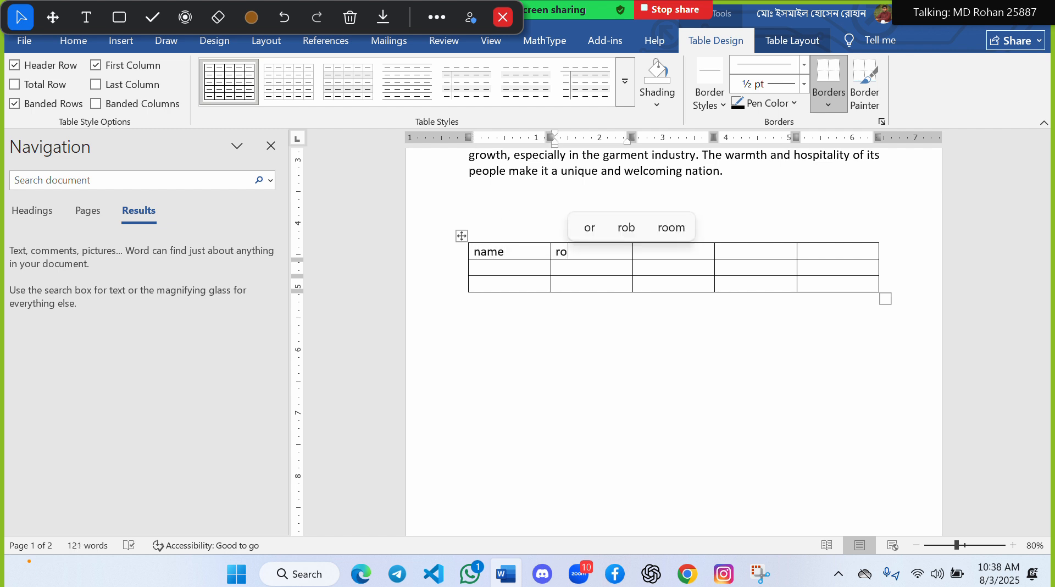
pyautogui.write('ll')
pyautogui.press('Tab')
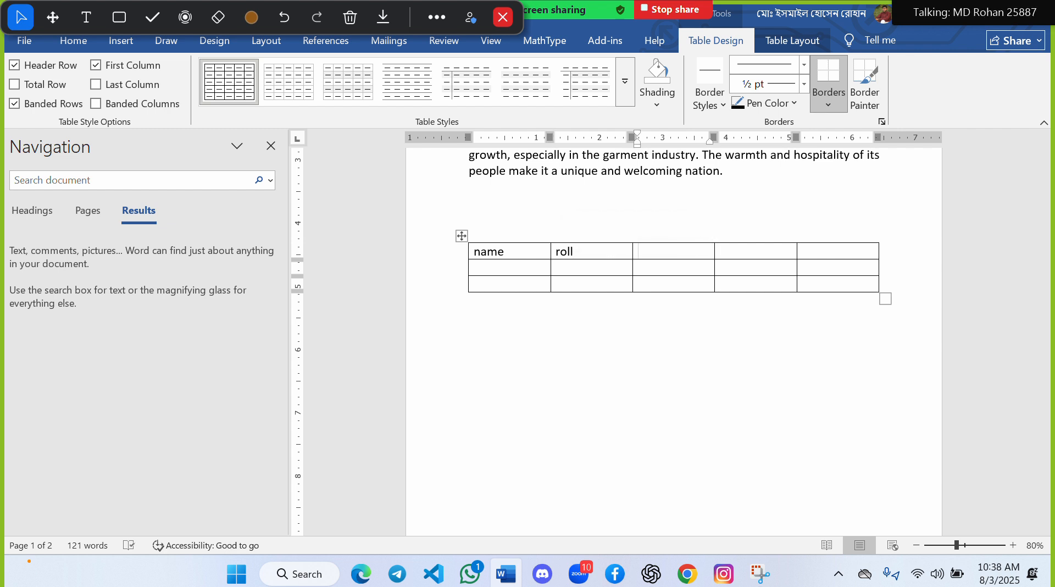
pyautogui.write('number')
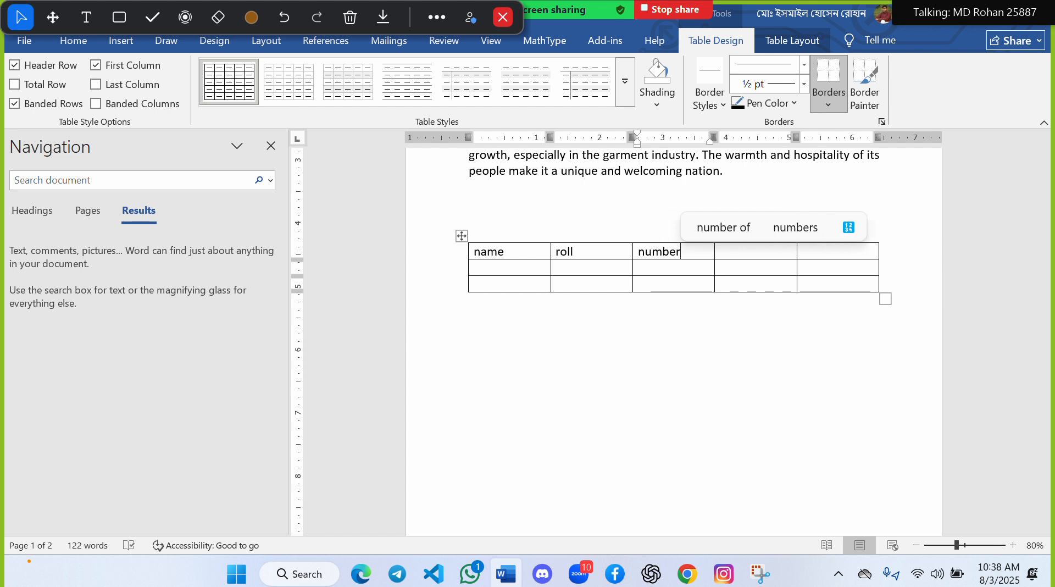
pyautogui.press('Tab')
pyautogui.write('adress')
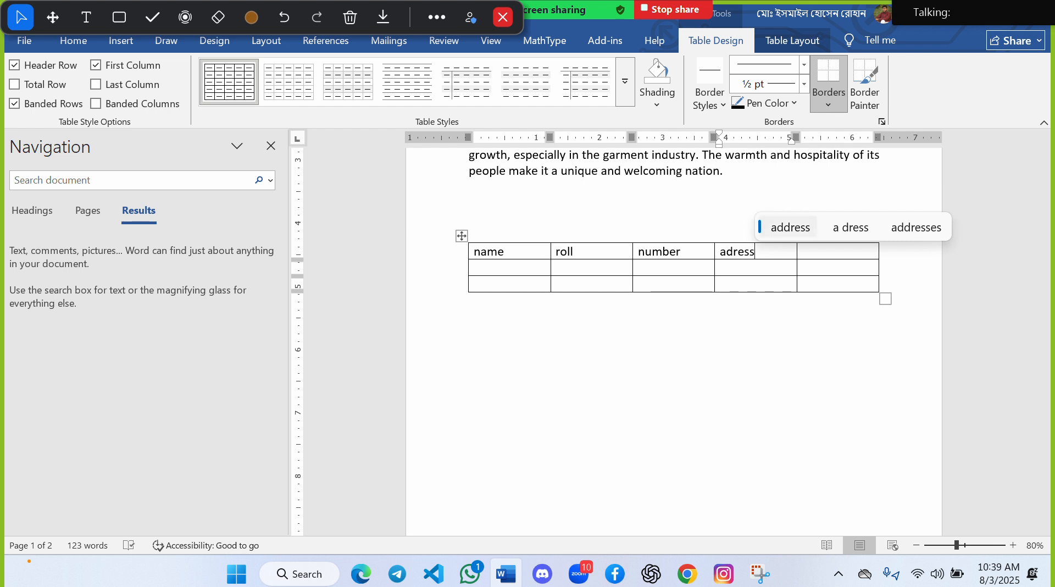
pyautogui.press('Tab')
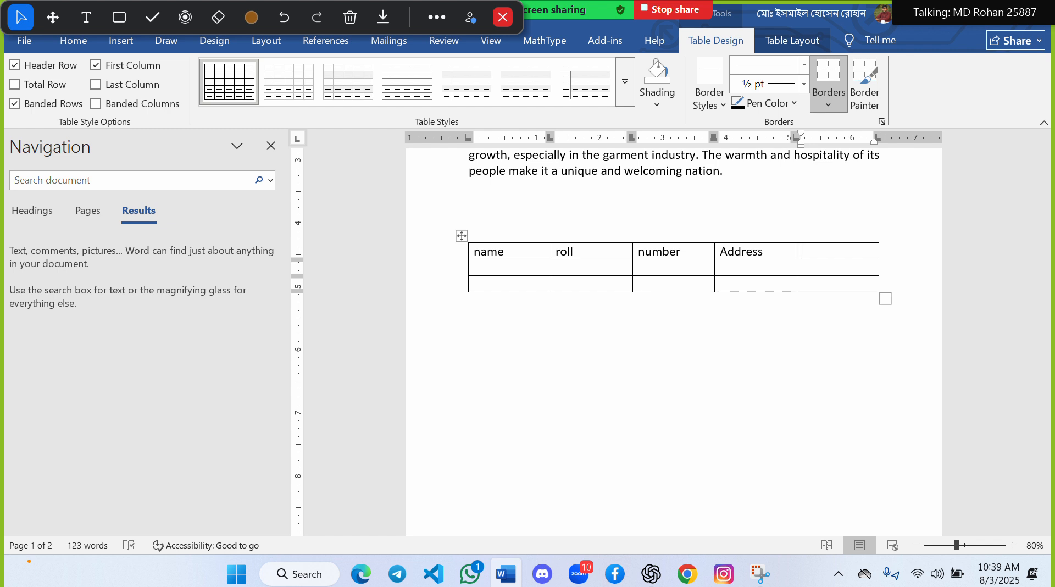
# Step: Enter "Registration num" as the fifth column heading, using the suggested spelling of Registration
pyautogui.write('reg')
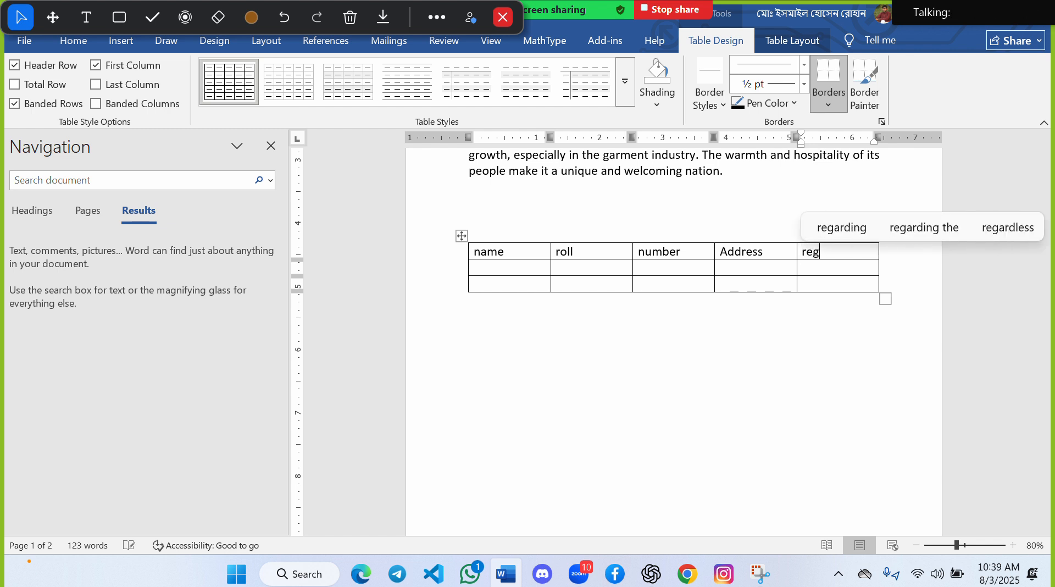
pyautogui.write('idtra')
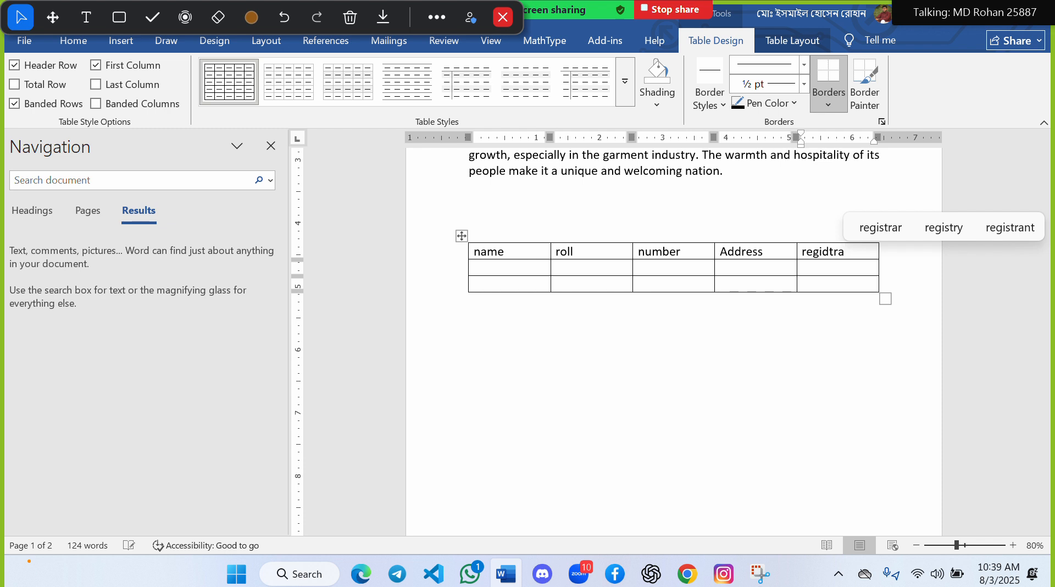
pyautogui.write('tio')
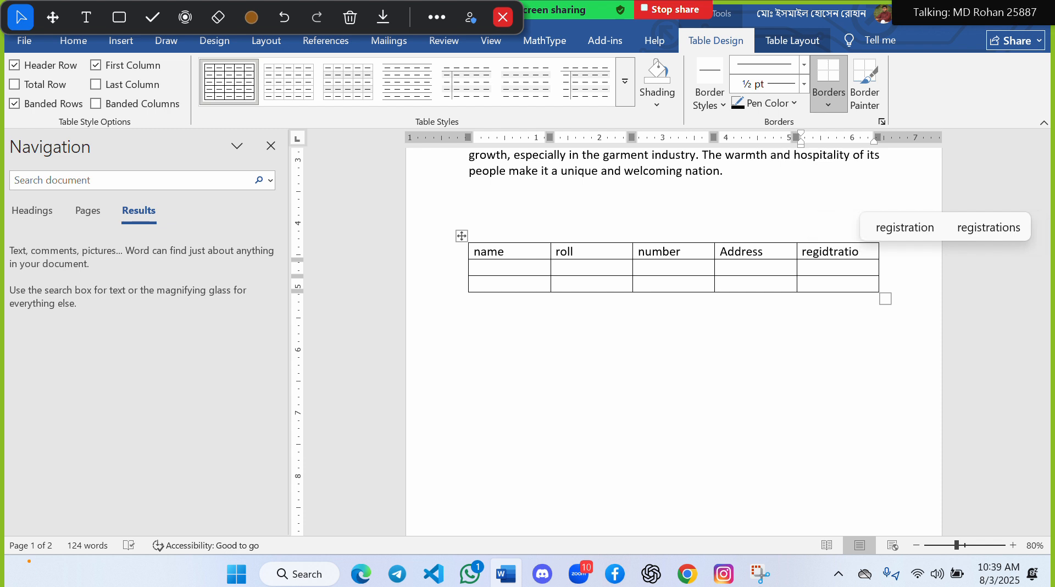
pyautogui.press('Up')
pyautogui.press('Return')
pyautogui.write('num')
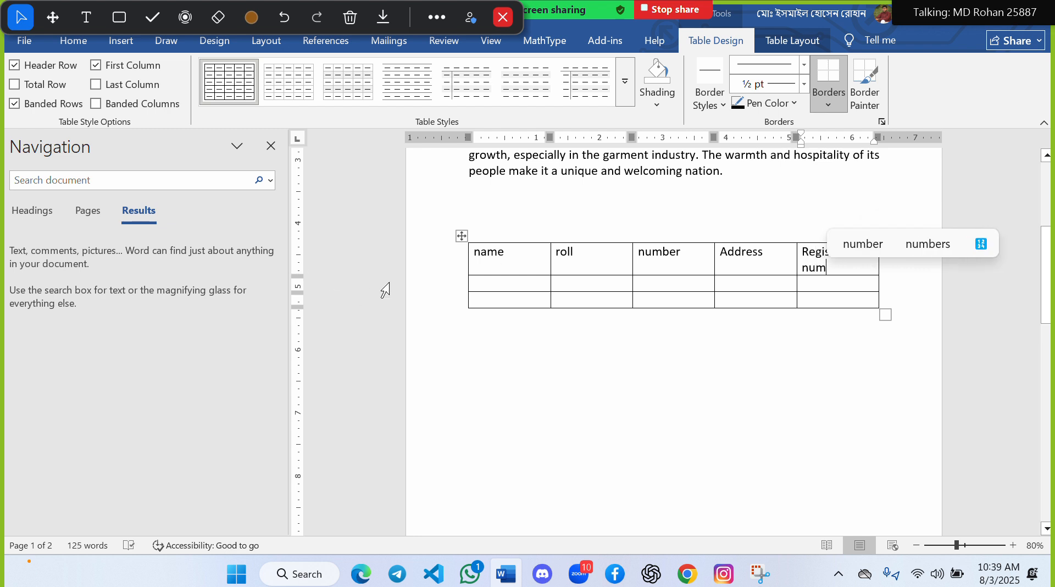
# Step: Fill the table's second row with a person's first name, roll, number, address and registration number
pyautogui.click(508, 285)
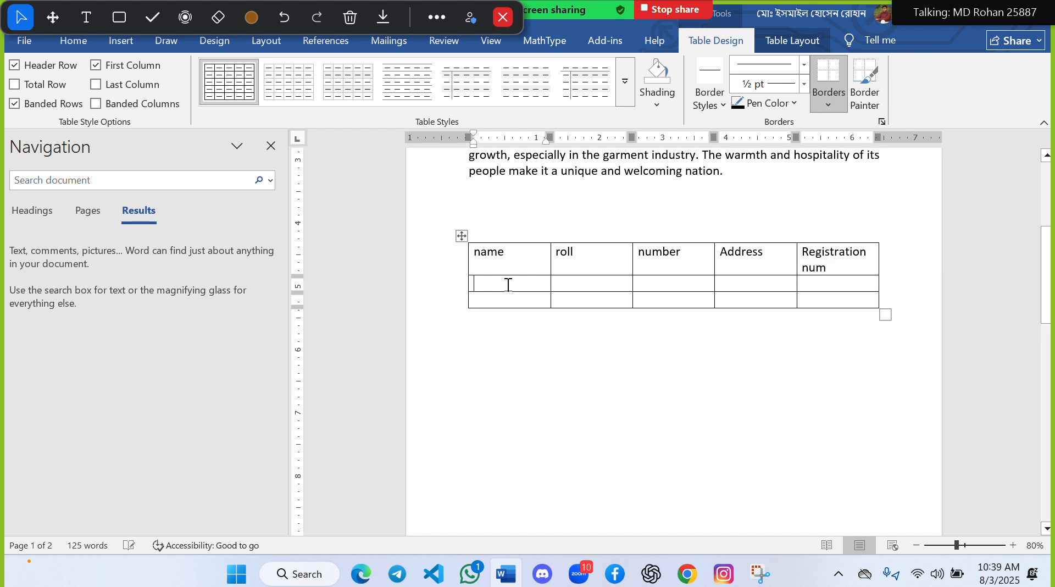
pyautogui.write('Rohsn')
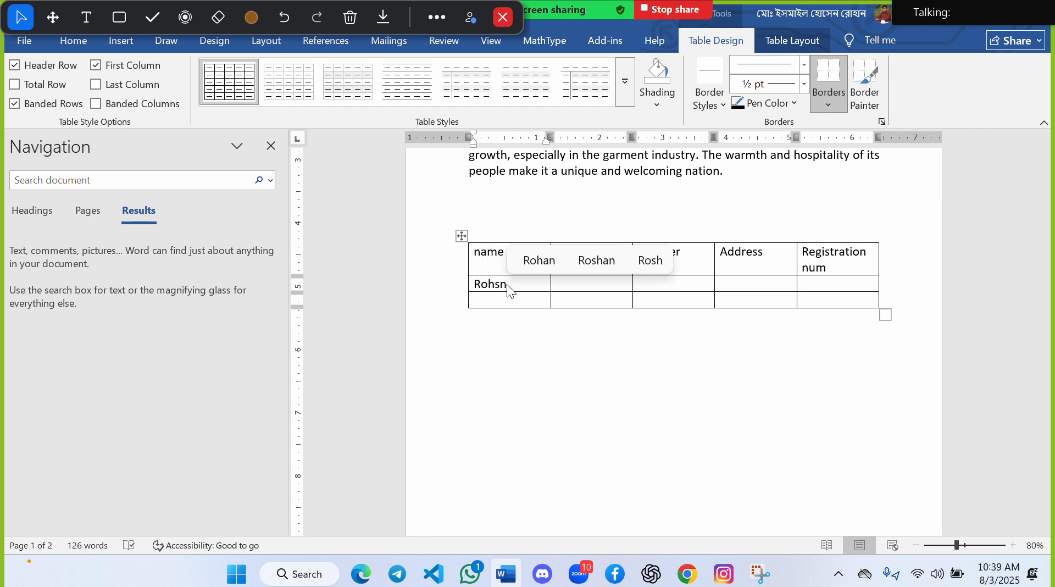
pyautogui.press('Up')
pyautogui.press('Return')
pyautogui.press('Tab')
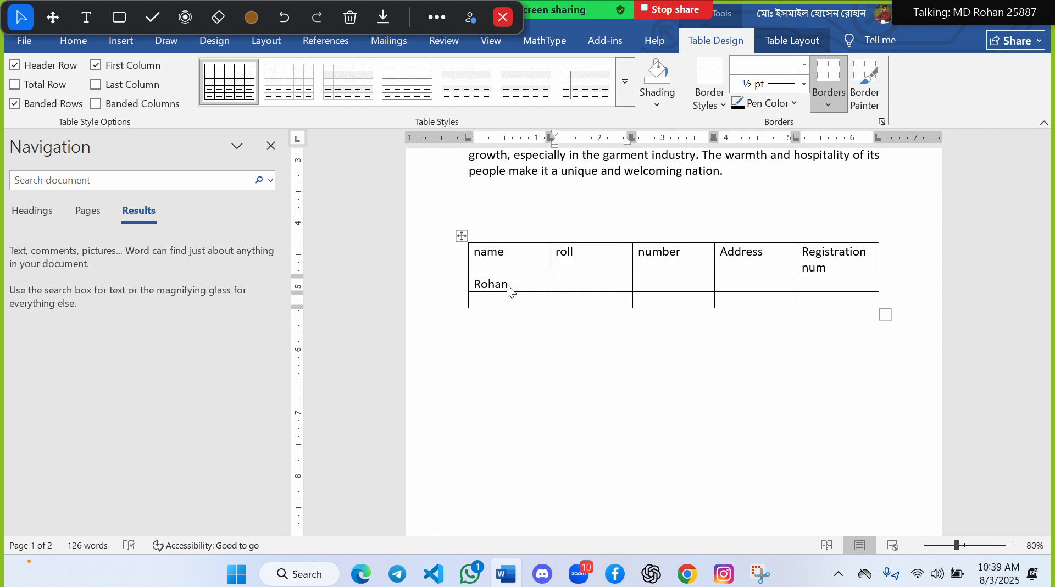
pyautogui.write('34355')
pyautogui.press('Tab')
pyautogui.write('54645')
pyautogui.press('Tab')
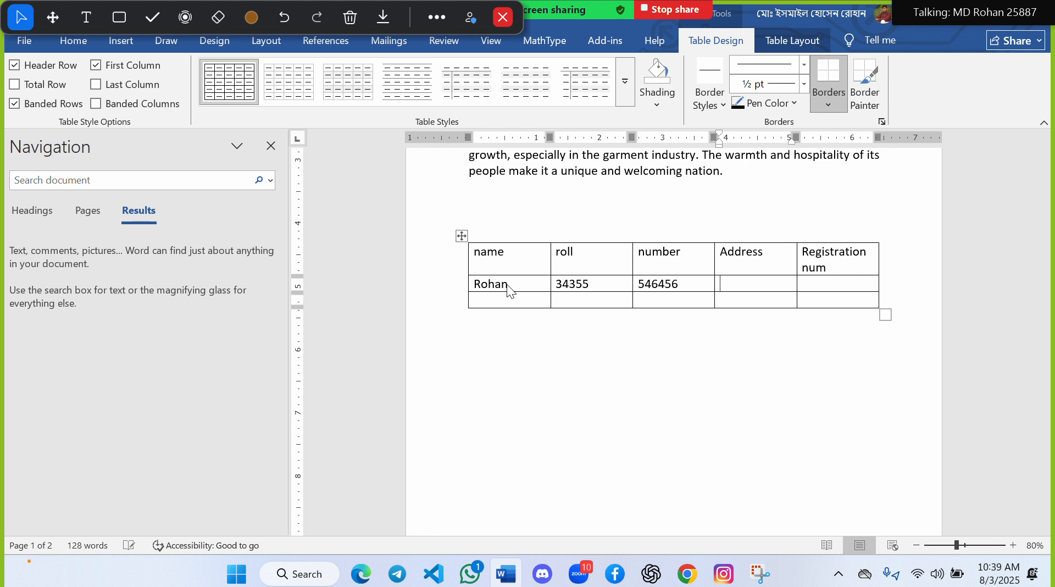
pyautogui.write('pabna ')
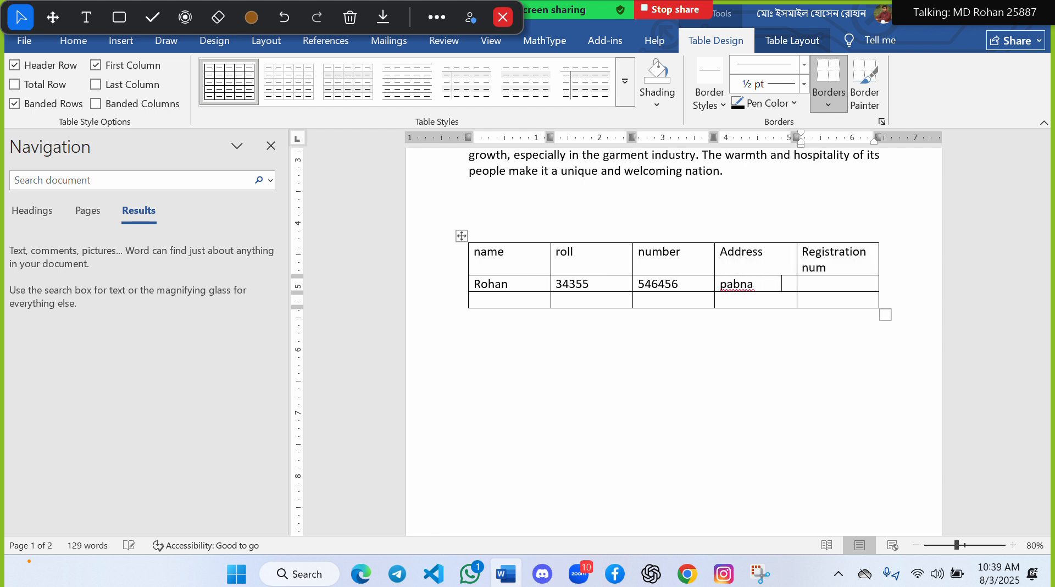
pyautogui.write('23434534')
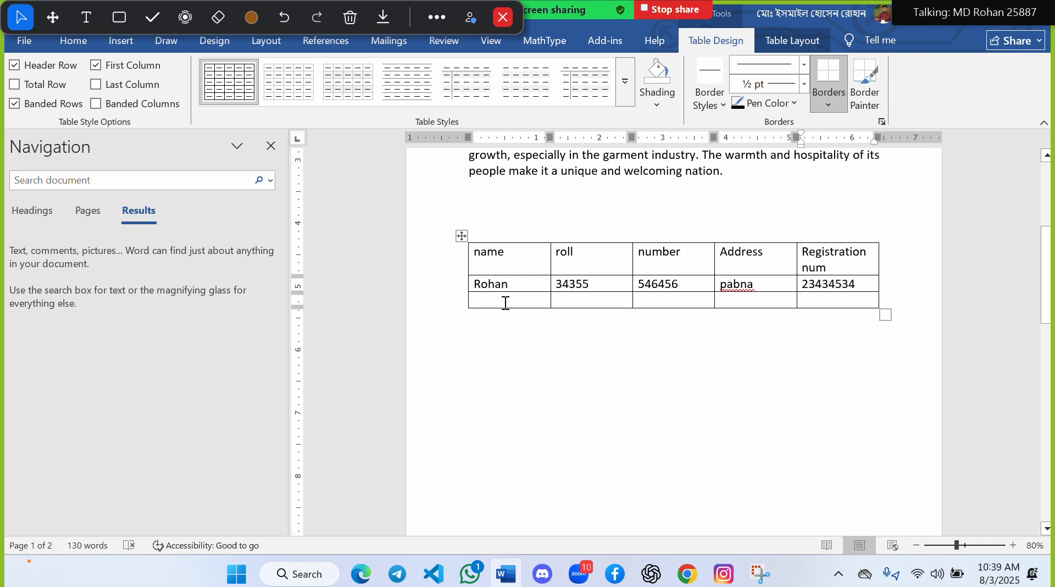
# Step: Fill the table's third row with another person's name, roll, number, address and registration number
pyautogui.click(505, 303)
pyautogui.write('shakib')
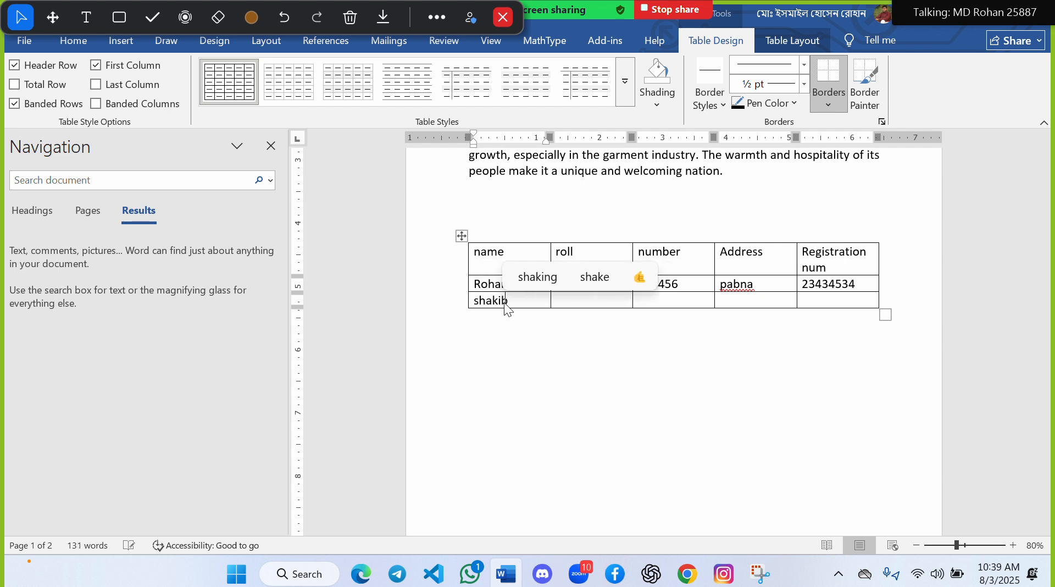
pyautogui.press('Tab')
pyautogui.write('343543')
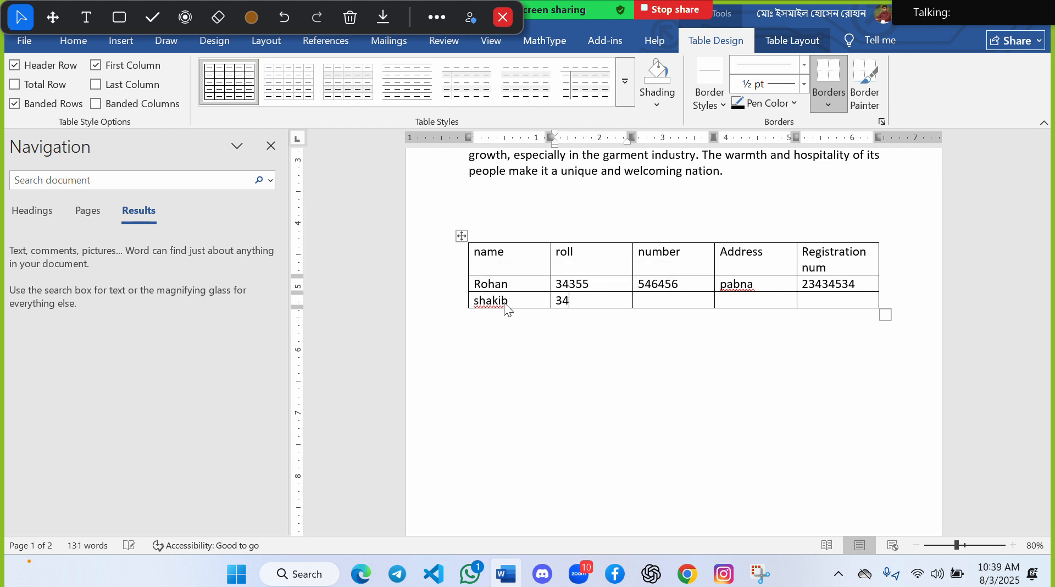
pyautogui.press('Tab')
pyautogui.write('54546')
pyautogui.press('Tab')
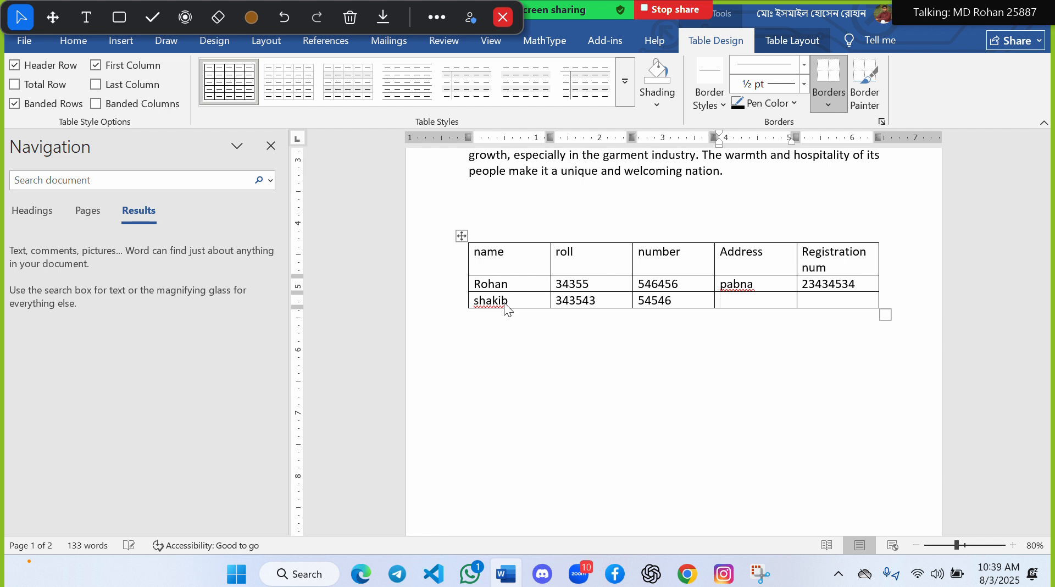
pyautogui.write('dhaka')
pyautogui.press('Tab')
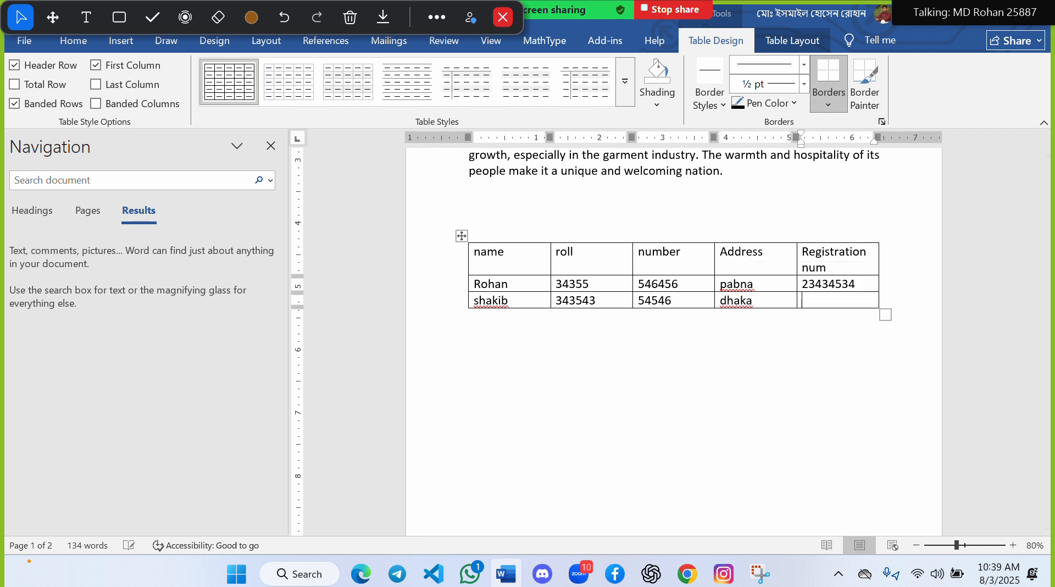
pyautogui.write('3456567')
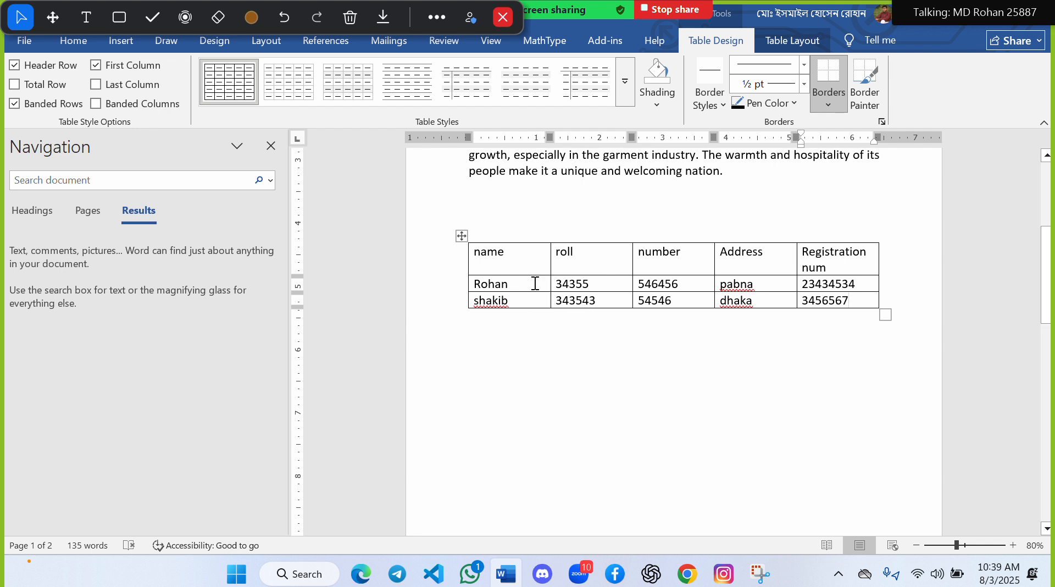
# Step: Highlight the heading cells briefly and make the table's heading row taller by lowering its bottom border
pyautogui.click(482, 251)
pyautogui.moveTo(488, 251); pyautogui.dragTo(855, 260)
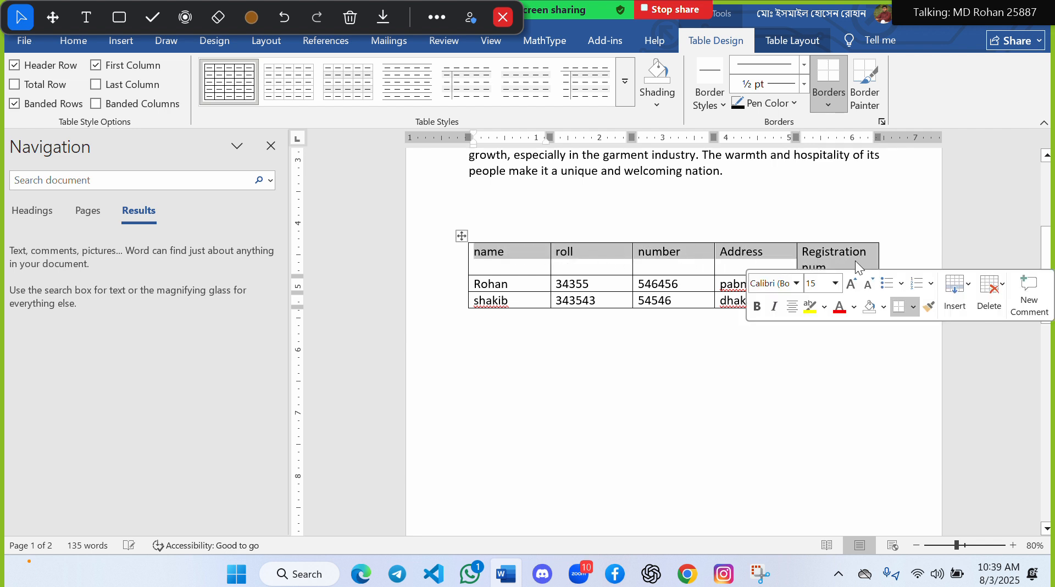
pyautogui.click(608, 387)
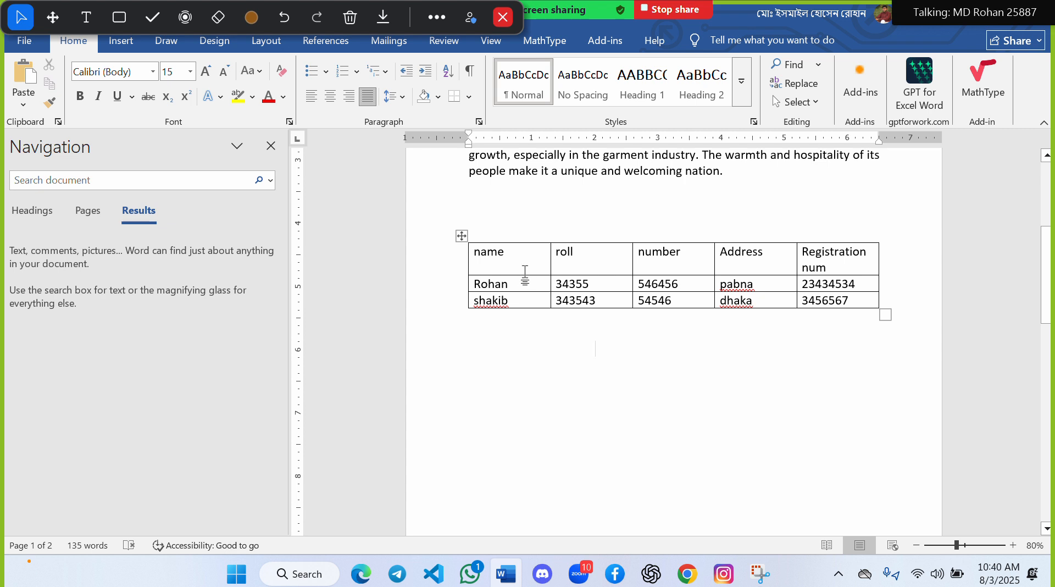
pyautogui.moveTo(525, 275); pyautogui.dragTo(558, 302)
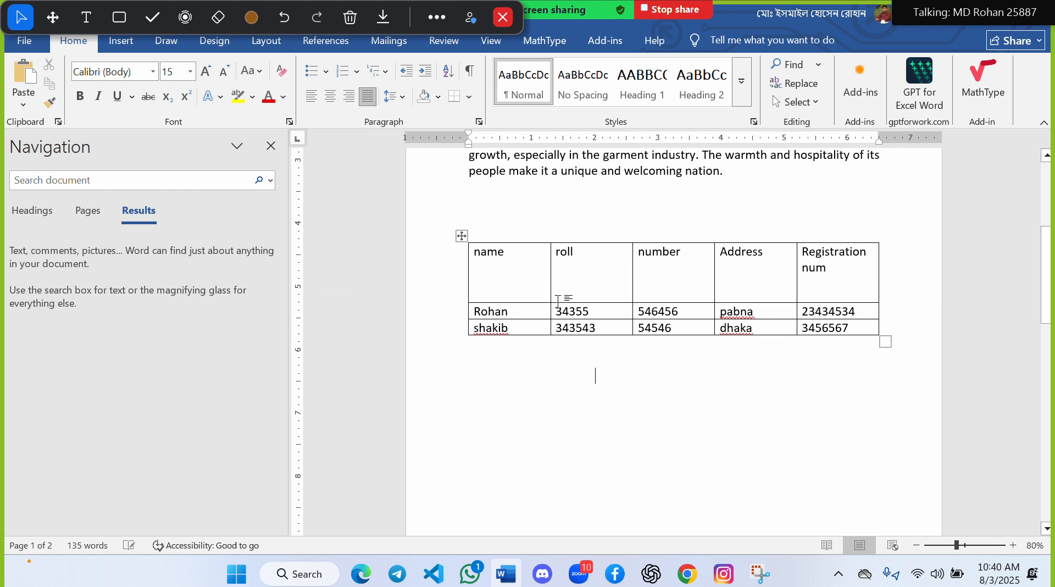
# Step: Add a surname after the first name in the second row's name cell
pyautogui.click(515, 312)
pyautogui.write('h')
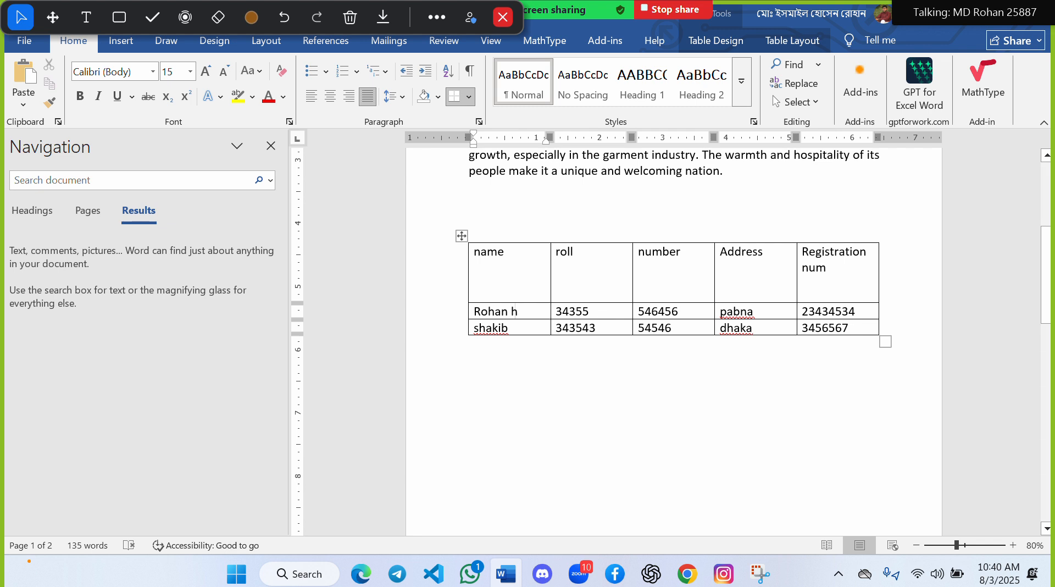
pyautogui.write('osssain')
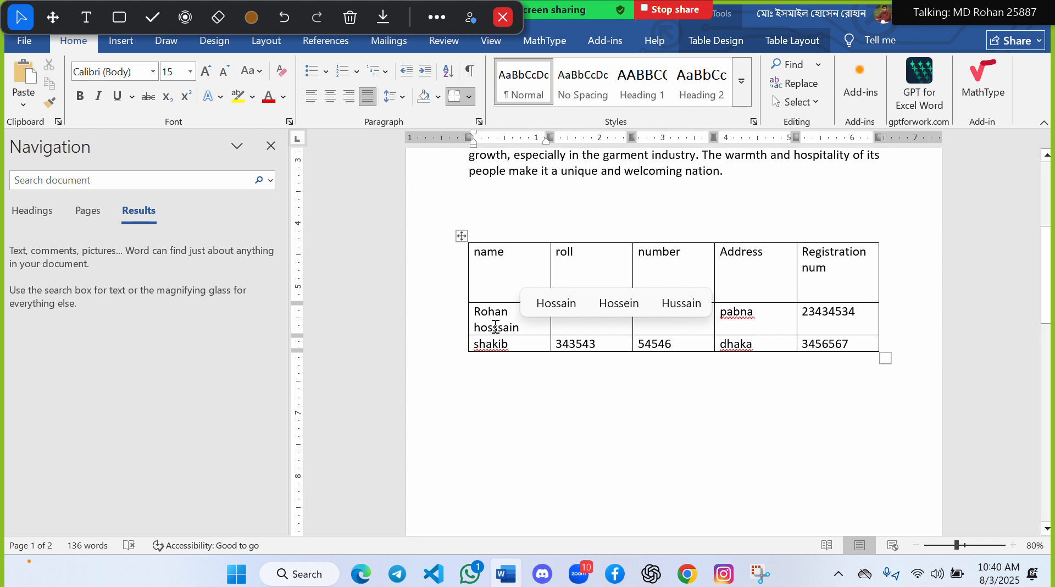
pyautogui.click(540, 392)
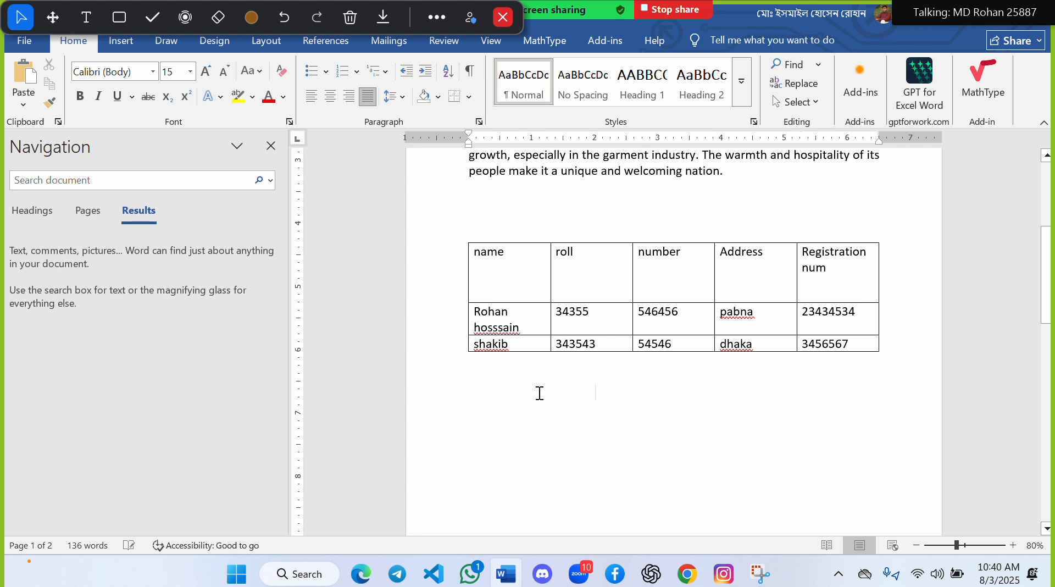
# Step: Widen only the second row's name cell so the full name fits on one line
pyautogui.doubleClick(521, 313)
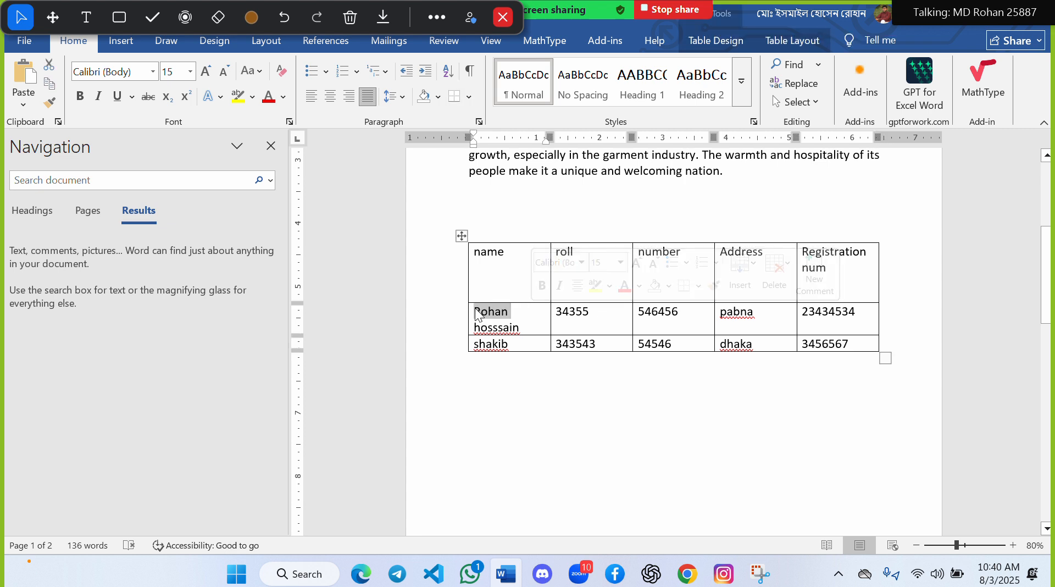
pyautogui.moveTo(476, 315); pyautogui.dragTo(568, 318)
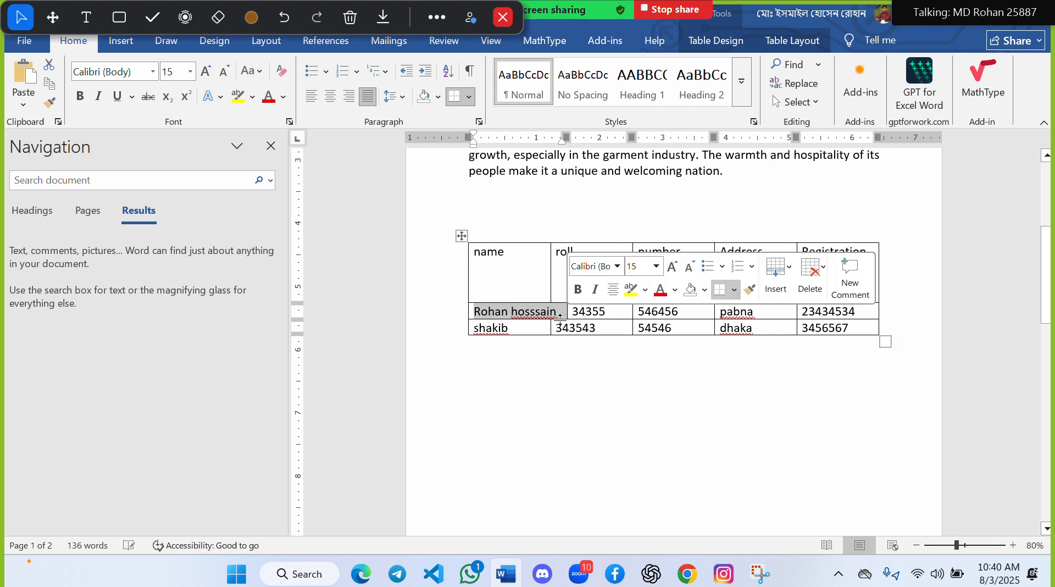
pyautogui.click(571, 400)
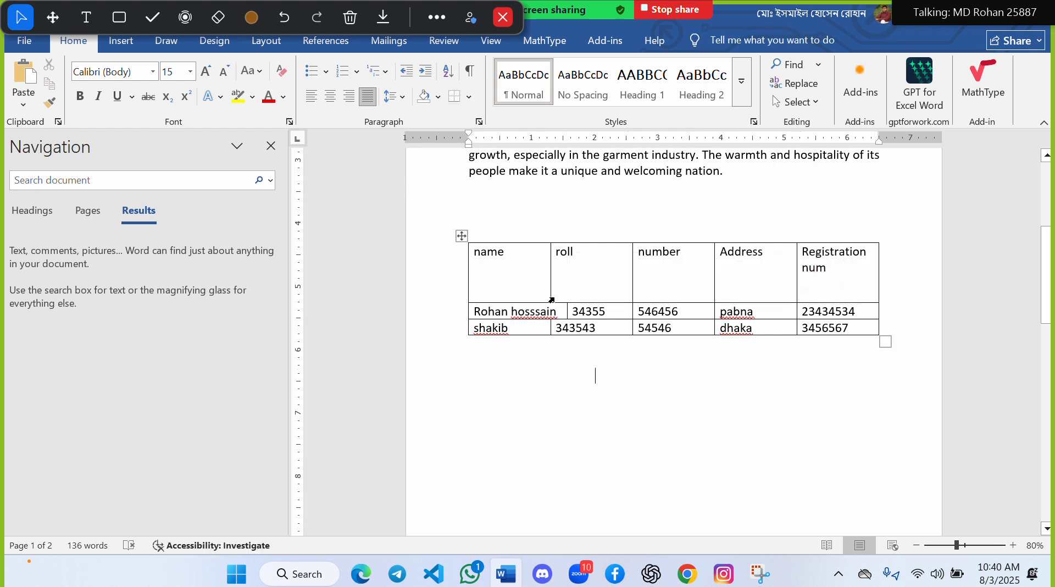
# Step: Widen the name cells in the heading and third rows to align their borders with the second row's
pyautogui.click(551, 269)
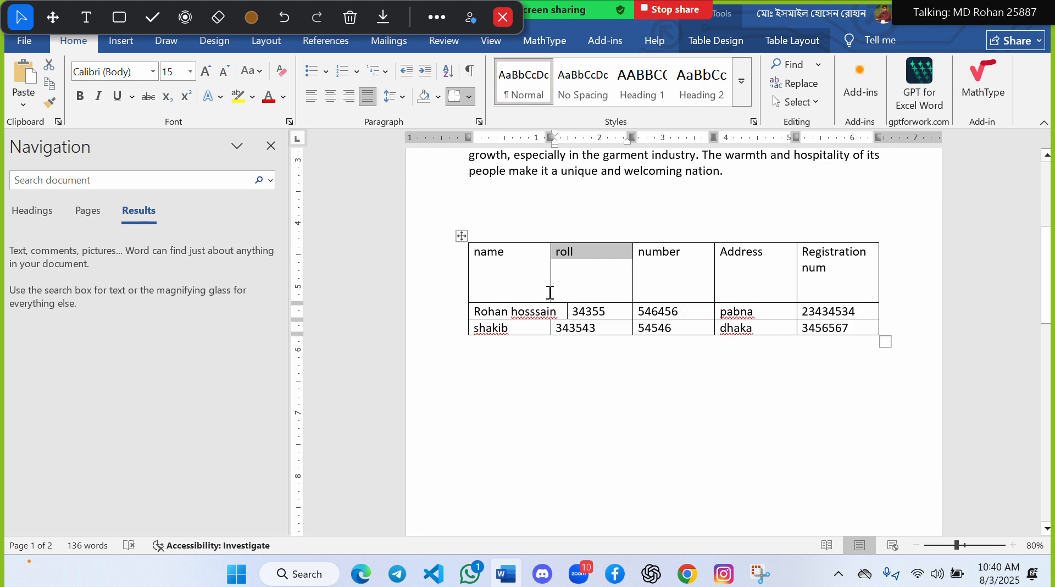
pyautogui.moveTo(551, 285); pyautogui.dragTo(566, 284)
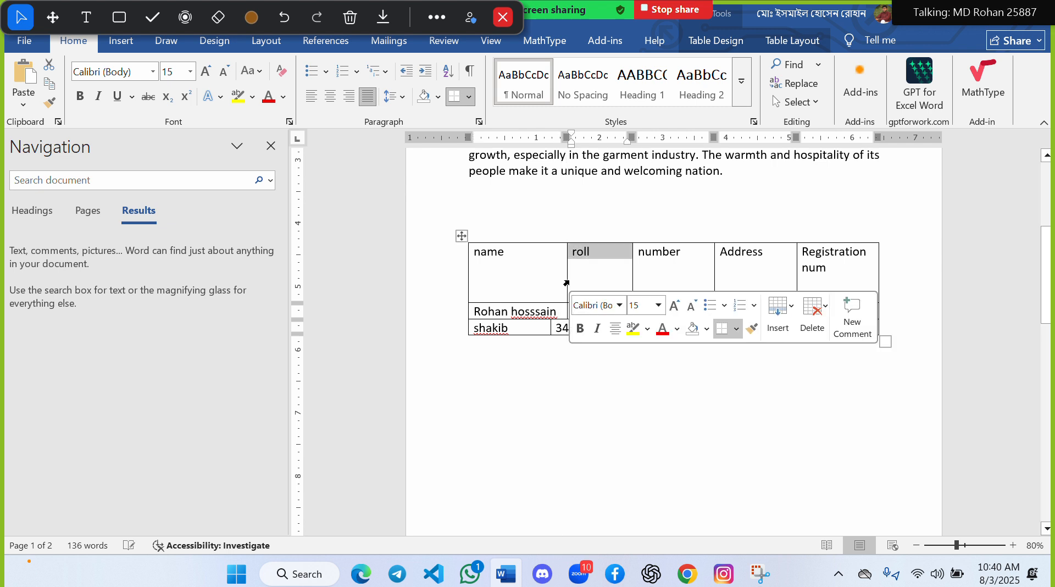
pyautogui.click(553, 328)
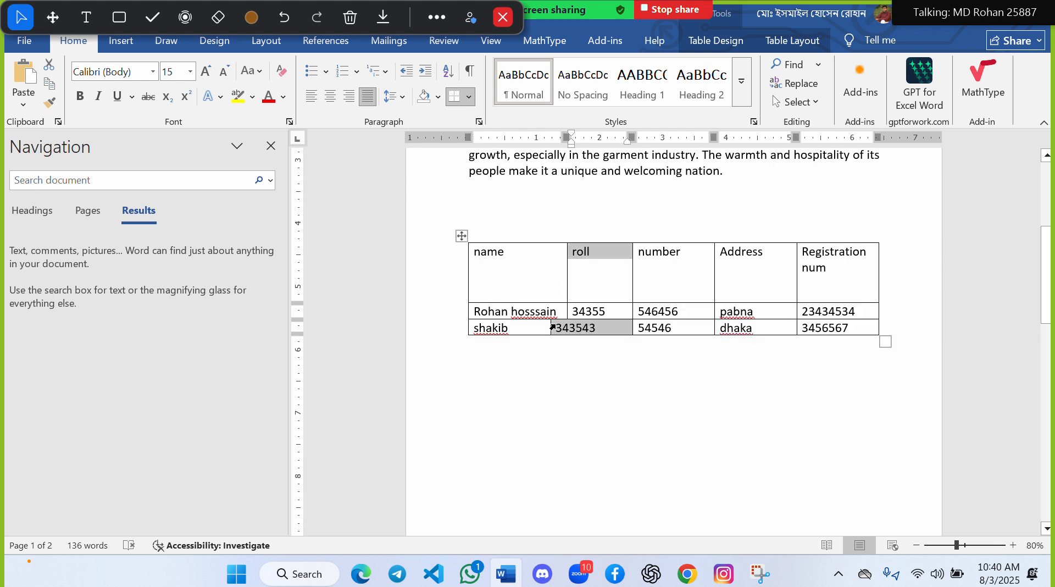
pyautogui.click(559, 370)
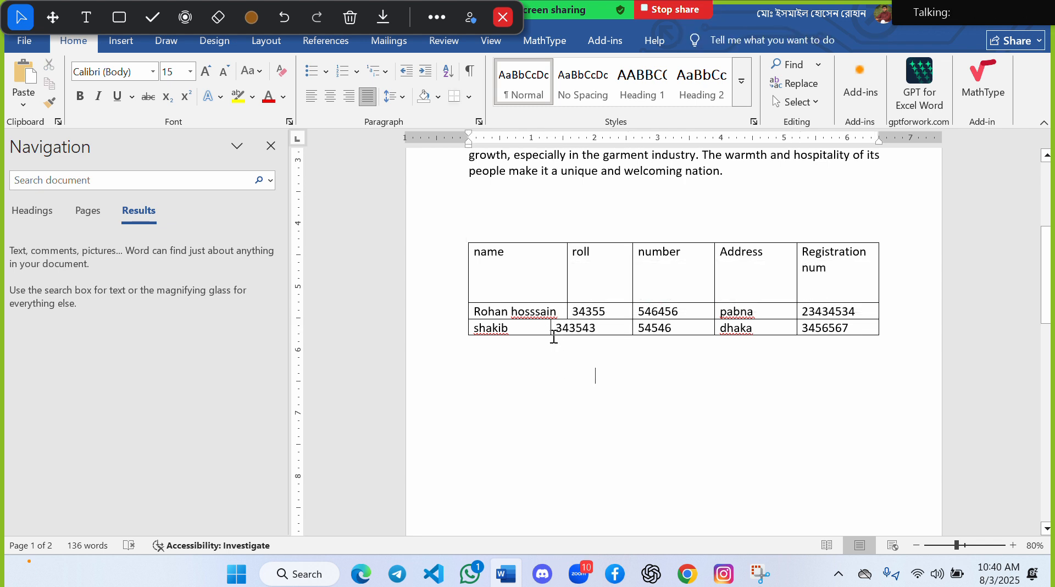
pyautogui.moveTo(550, 328); pyautogui.dragTo(568, 330)
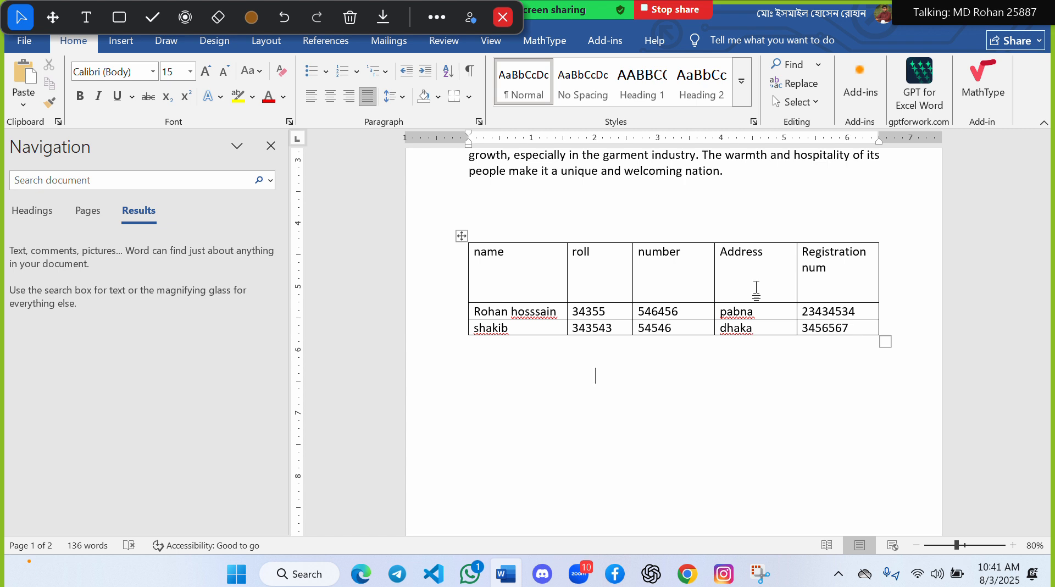
# Step: Widen the table's last column so its heading fits on one line, and increase the second and third rows' heights
pyautogui.click(121, 44)
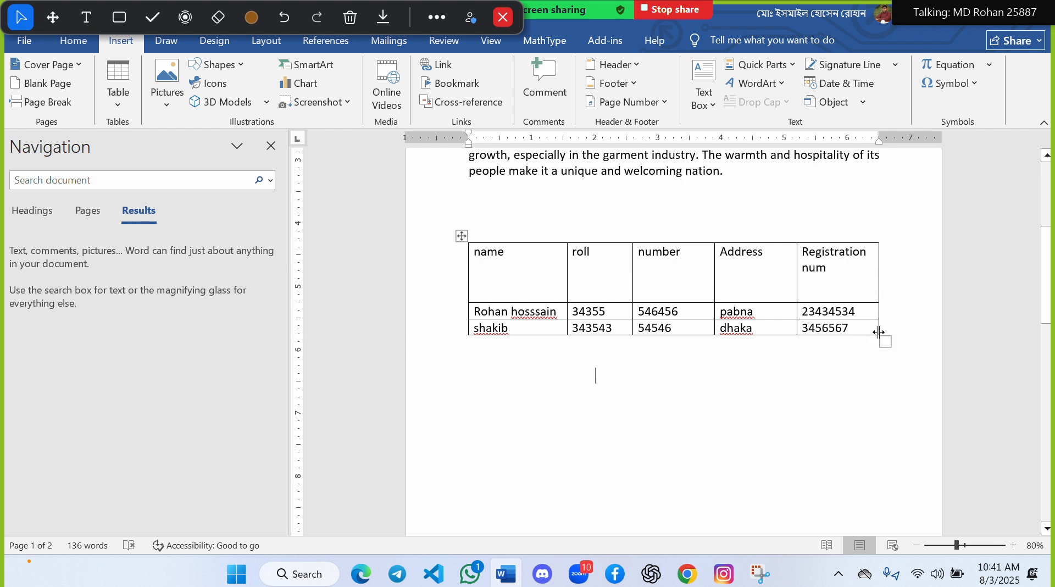
pyautogui.moveTo(879, 332); pyautogui.dragTo(914, 333)
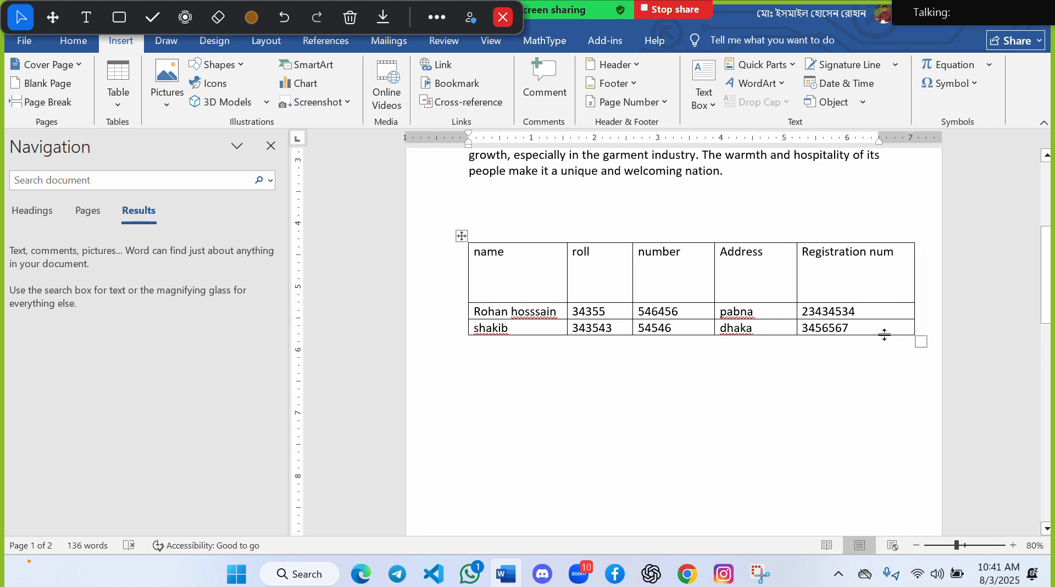
pyautogui.moveTo(884, 335); pyautogui.dragTo(885, 361)
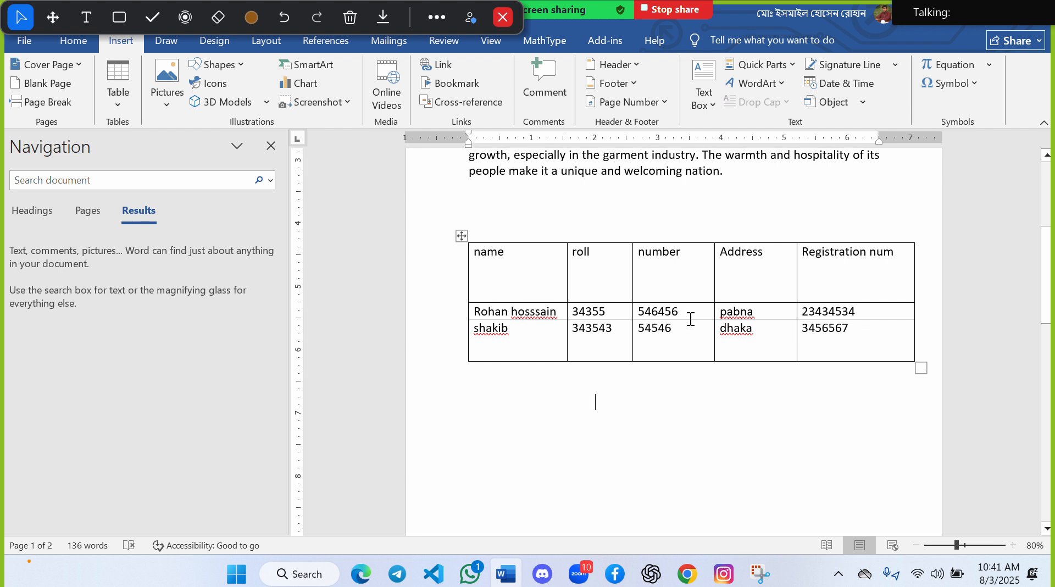
pyautogui.moveTo(689, 320); pyautogui.dragTo(688, 344)
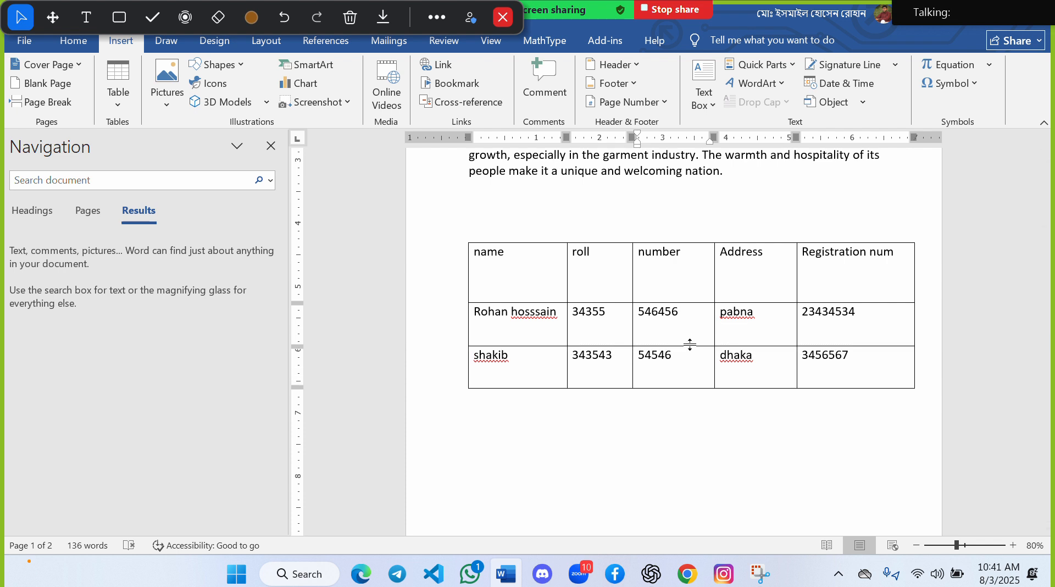
pyautogui.doubleClick(594, 447)
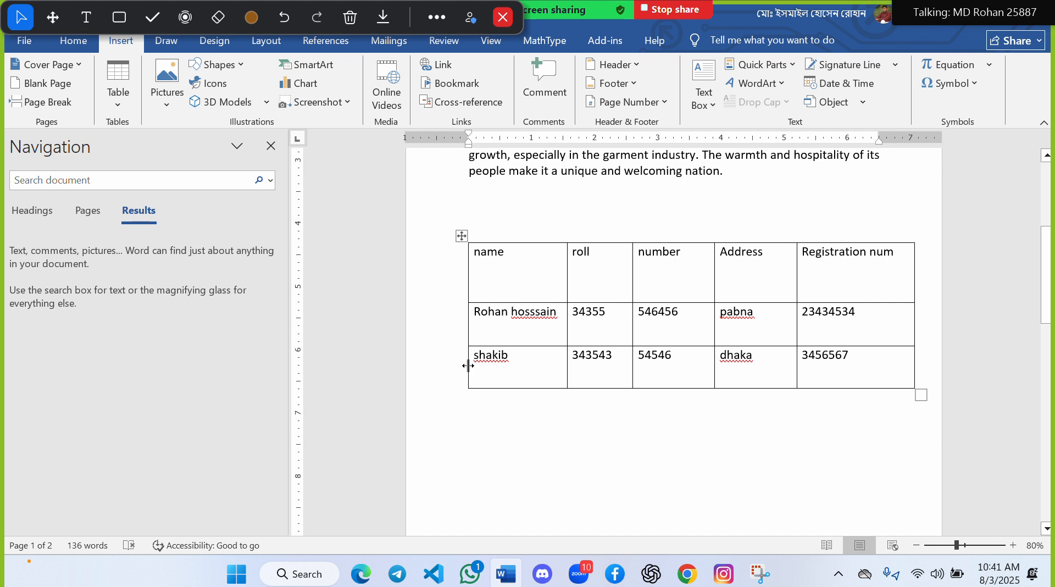
# Step: Insert an empty row between the table's second and third rows
pyautogui.moveTo(466, 353)
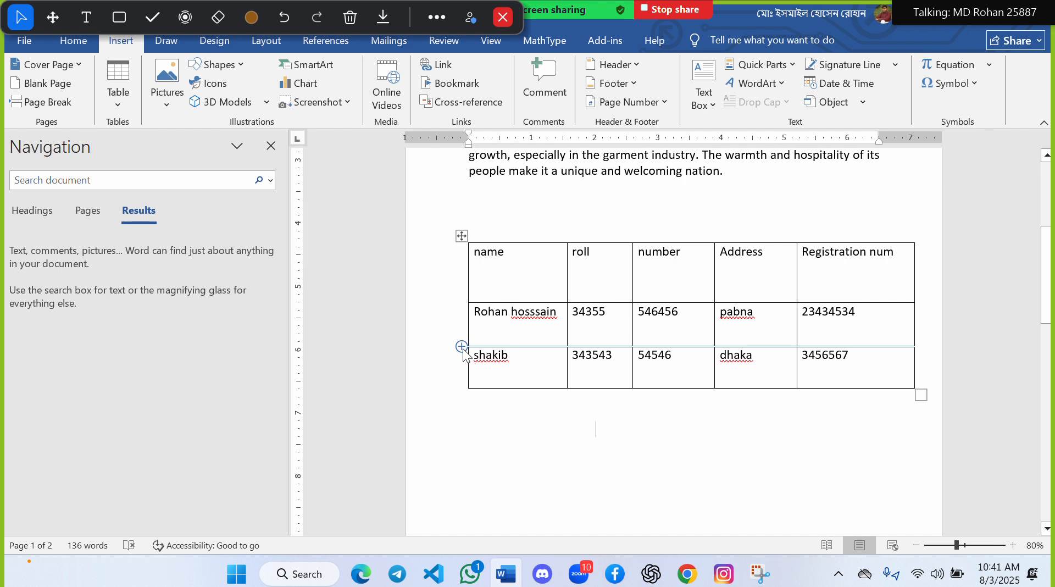
pyautogui.click(462, 348)
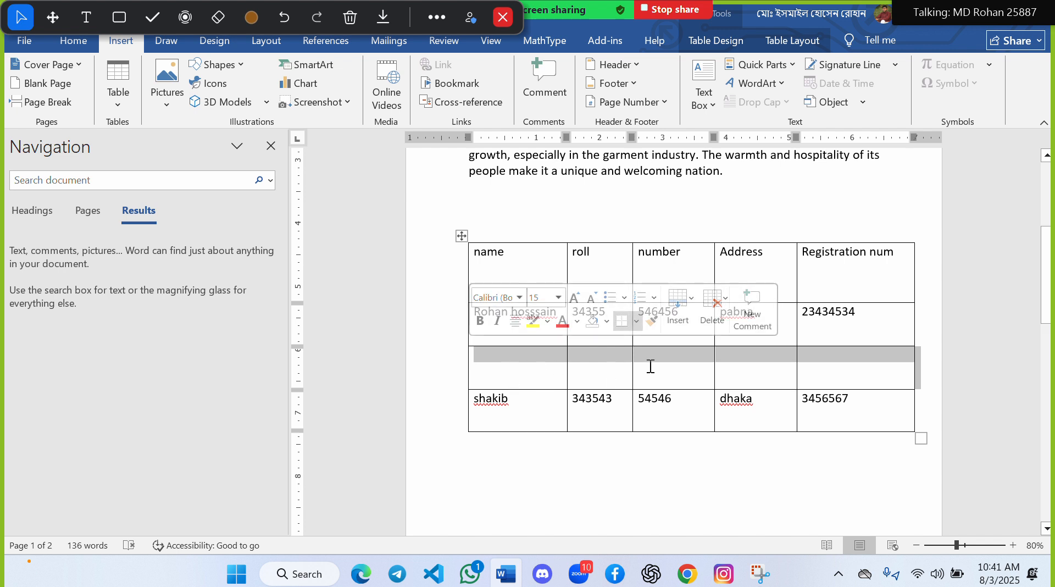
pyautogui.click(641, 481)
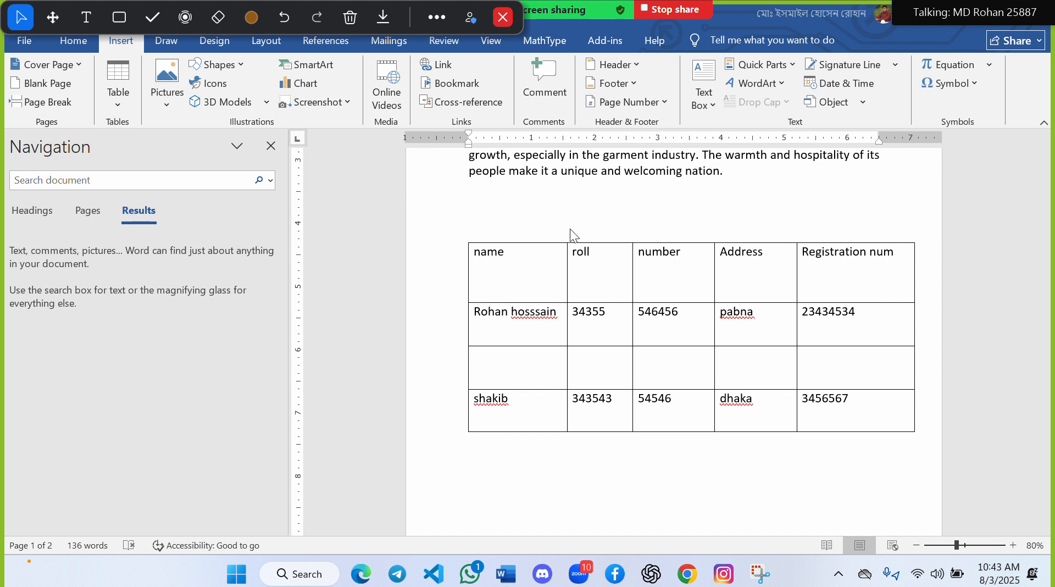
# Step: Insert an empty column between the name and roll columns
pyautogui.moveTo(571, 238)
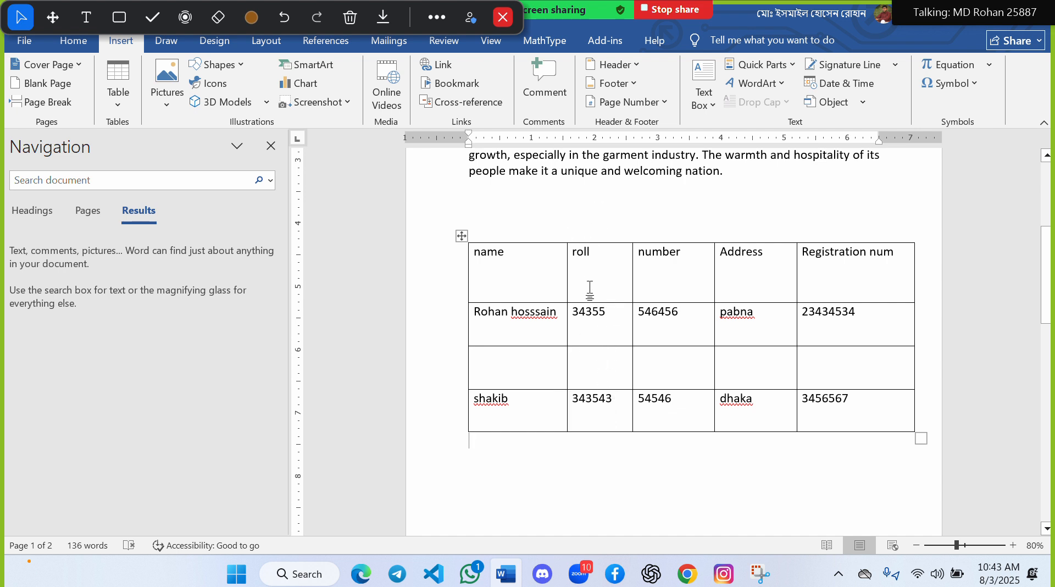
pyautogui.click(568, 235)
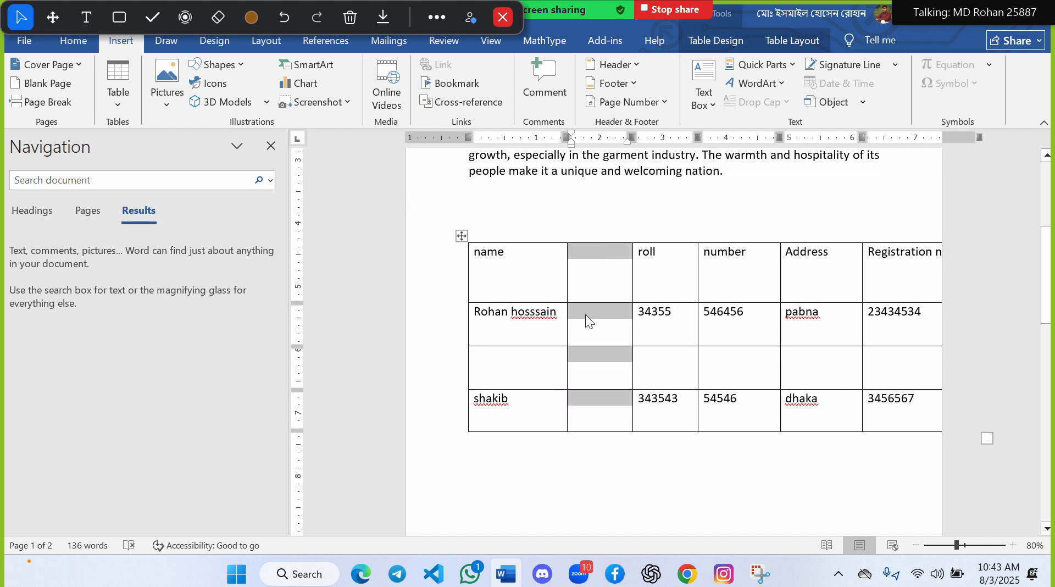
pyautogui.click(607, 467)
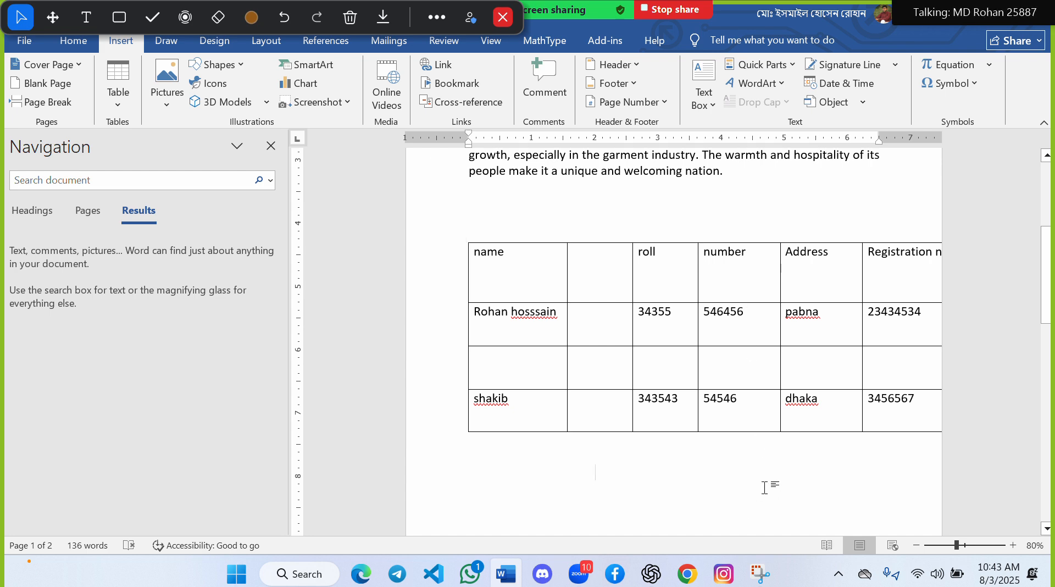
# Step: Enter "Fathers name" as the heading of the empty column beside the name column
pyautogui.scroll(-2, 763, 487)
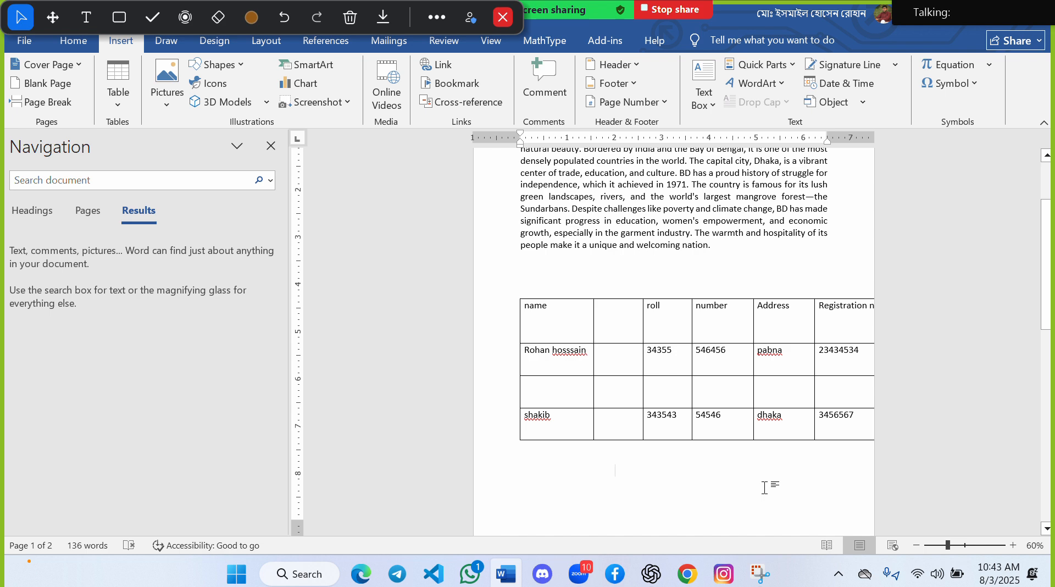
pyautogui.scroll(1, 764, 487)
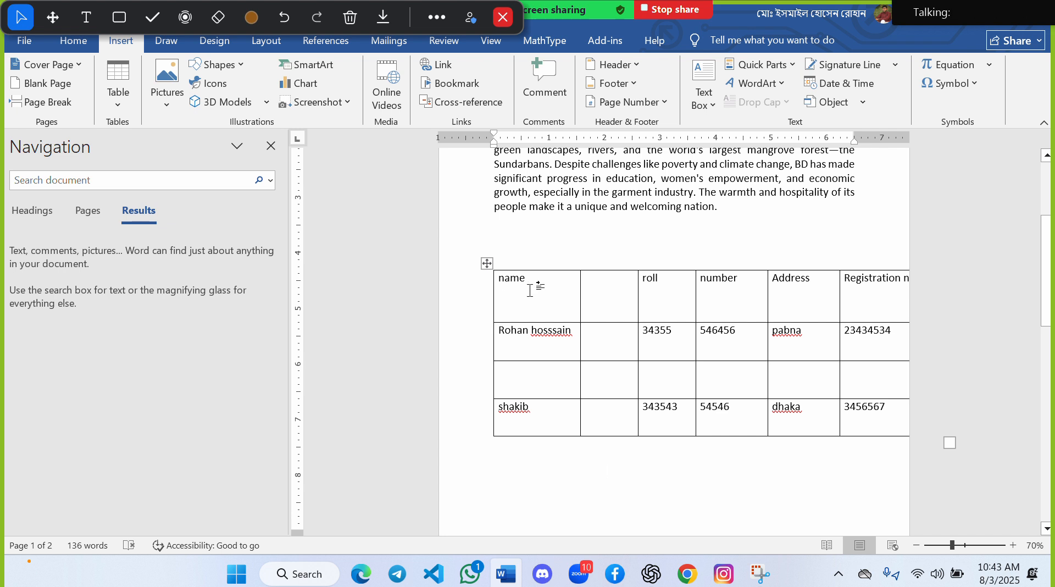
pyautogui.click(603, 295)
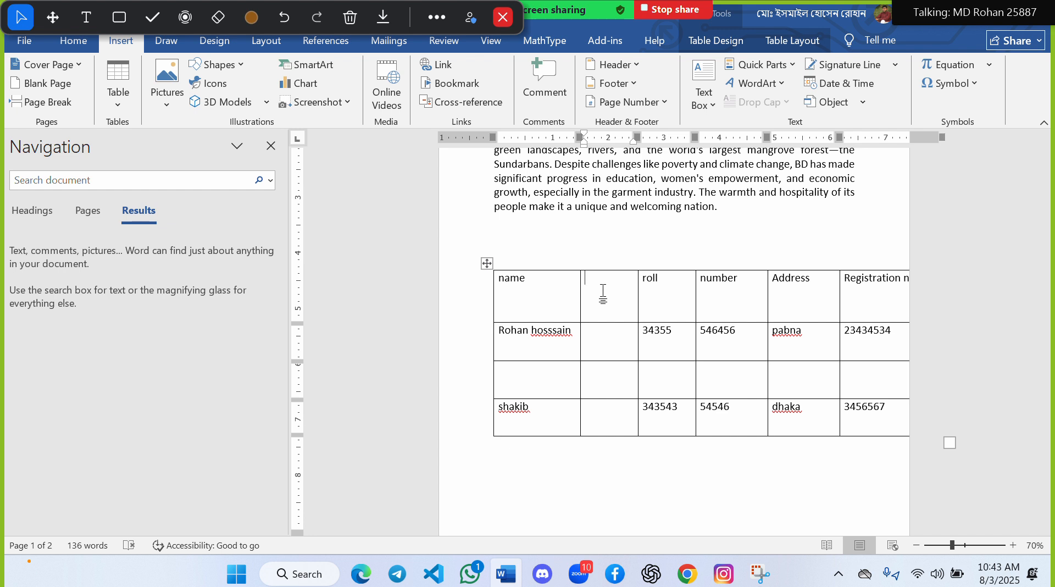
pyautogui.write('fathers n')
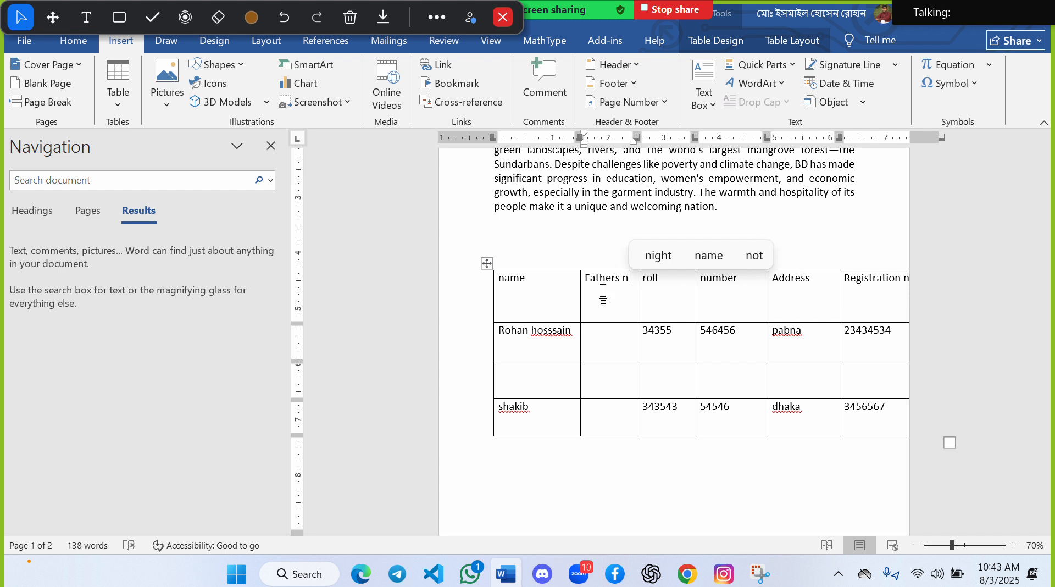
pyautogui.write('n')
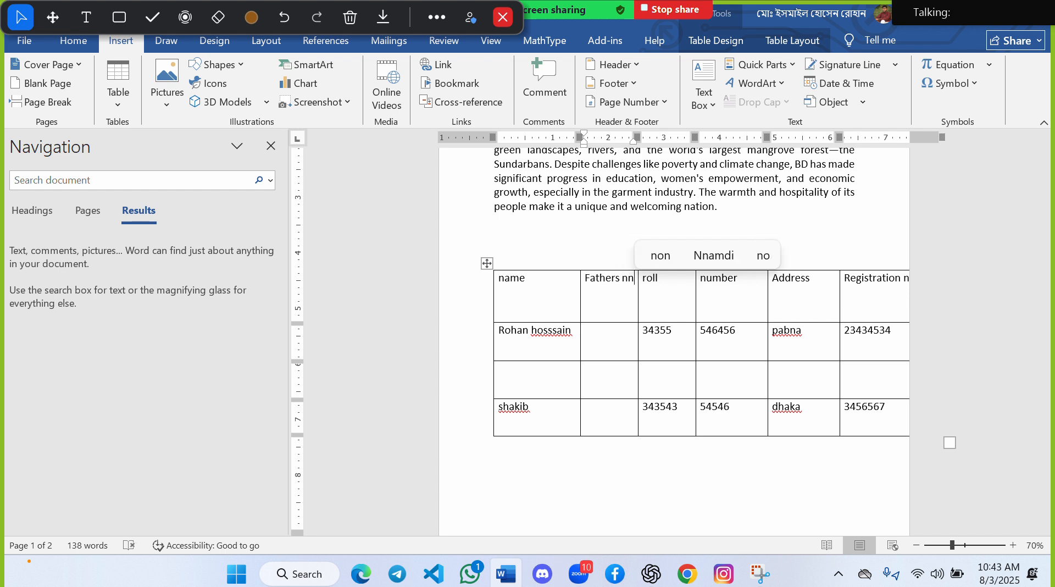
pyautogui.press('BackSpace')
pyautogui.write('ame')
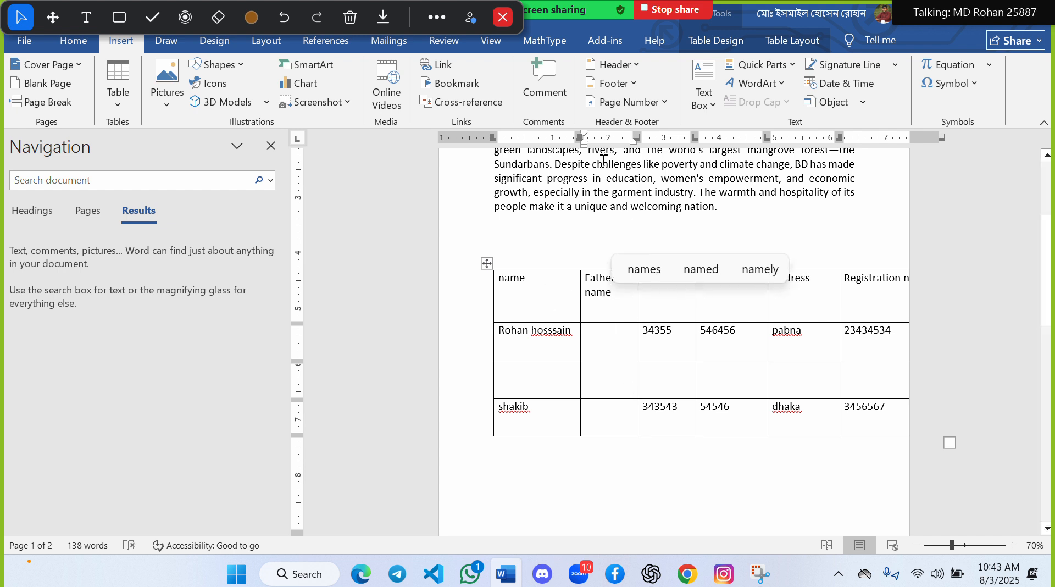
# Step: Outline the table's heading row with an orange rectangle annotation and undo the annotation
pyautogui.click(156, 16)
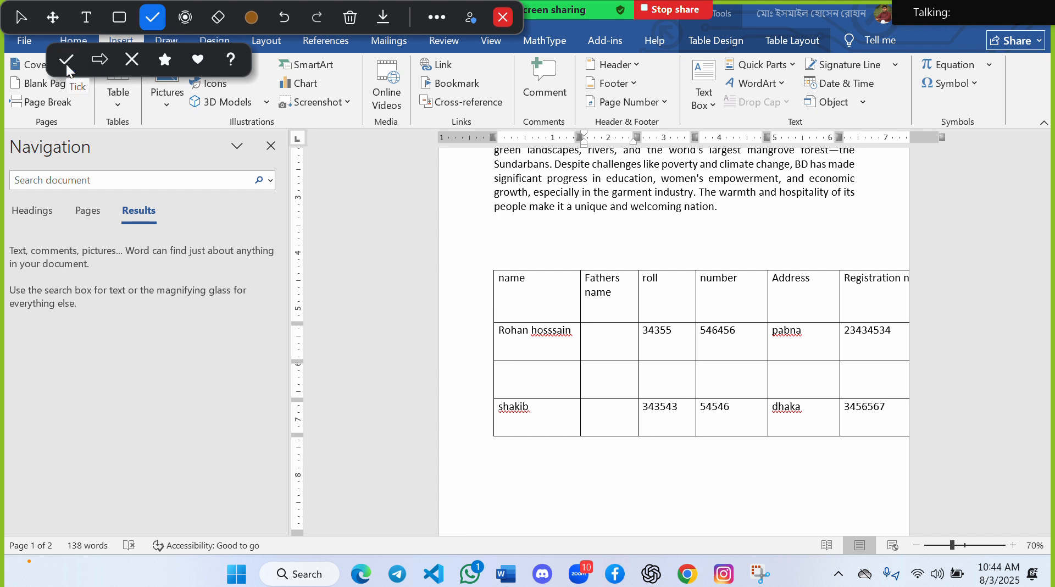
pyautogui.click(111, 12)
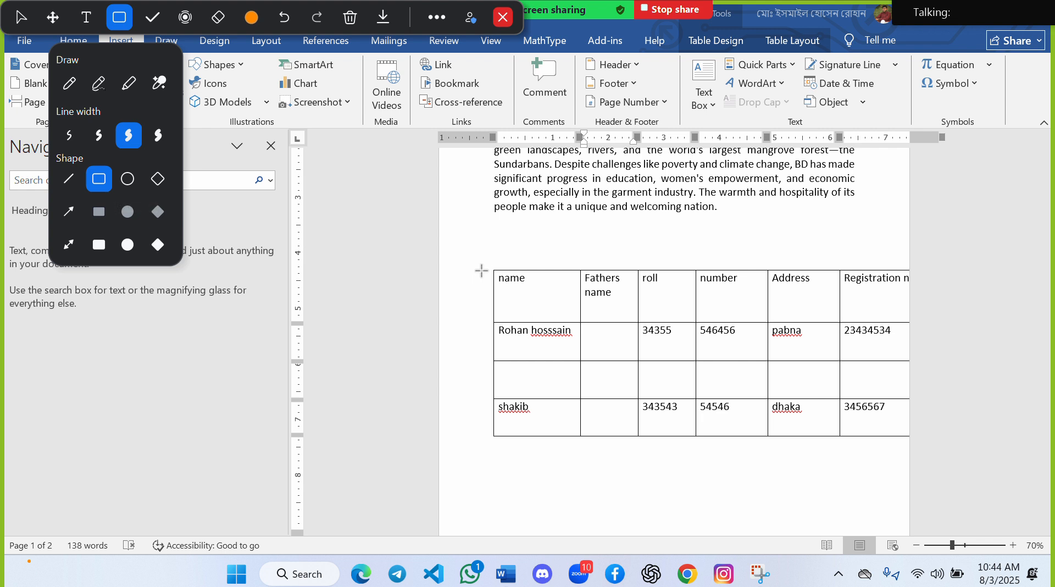
pyautogui.moveTo(482, 257)
pyautogui.mouseDown()
pyautogui.moveTo(800, 344)
pyautogui.moveTo(916, 346)
pyautogui.moveTo(965, 321)
pyautogui.moveTo(969, 337)
pyautogui.moveTo(906, 320)
pyautogui.mouseUp()
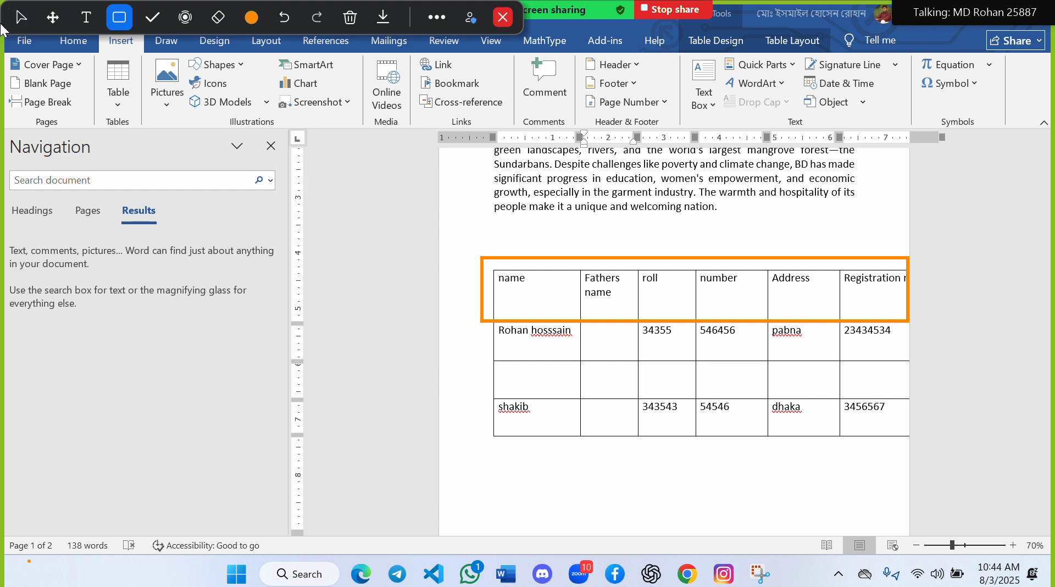
pyautogui.click(21, 17)
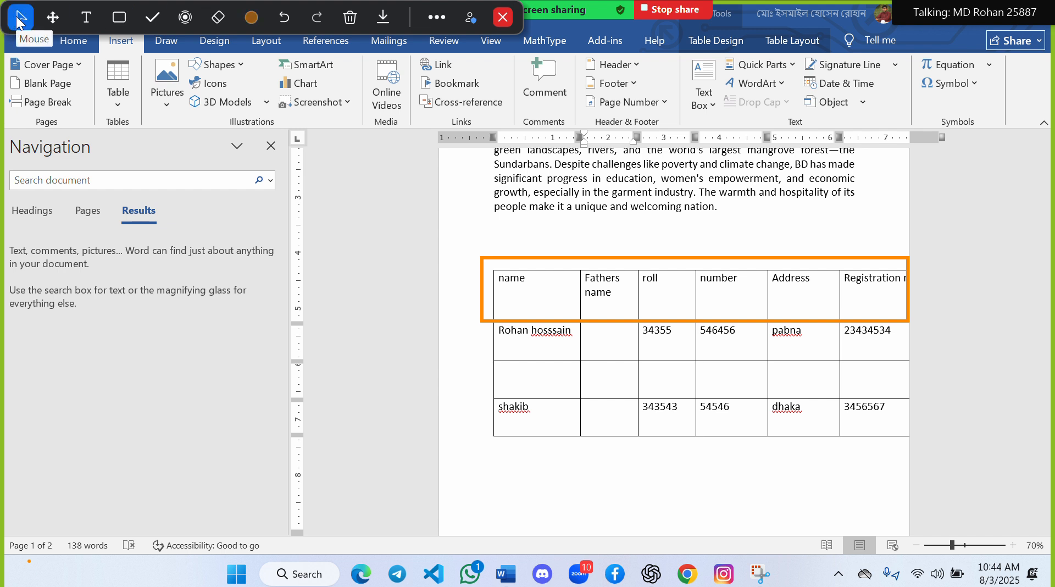
pyautogui.click(278, 18)
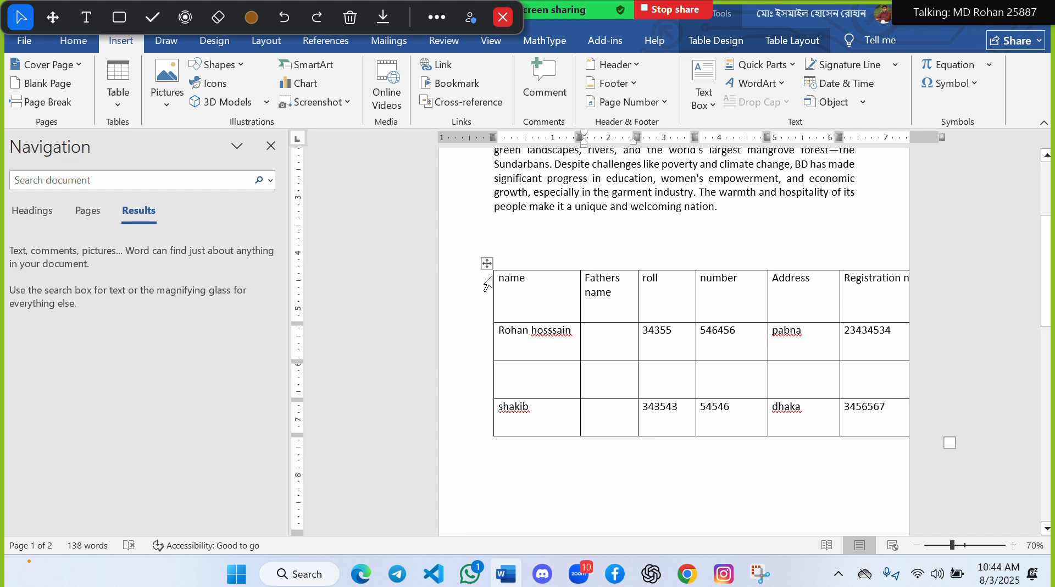
# Step: Set the font color of all the table's heading texts to red
pyautogui.moveTo(496, 269); pyautogui.dragTo(874, 308)
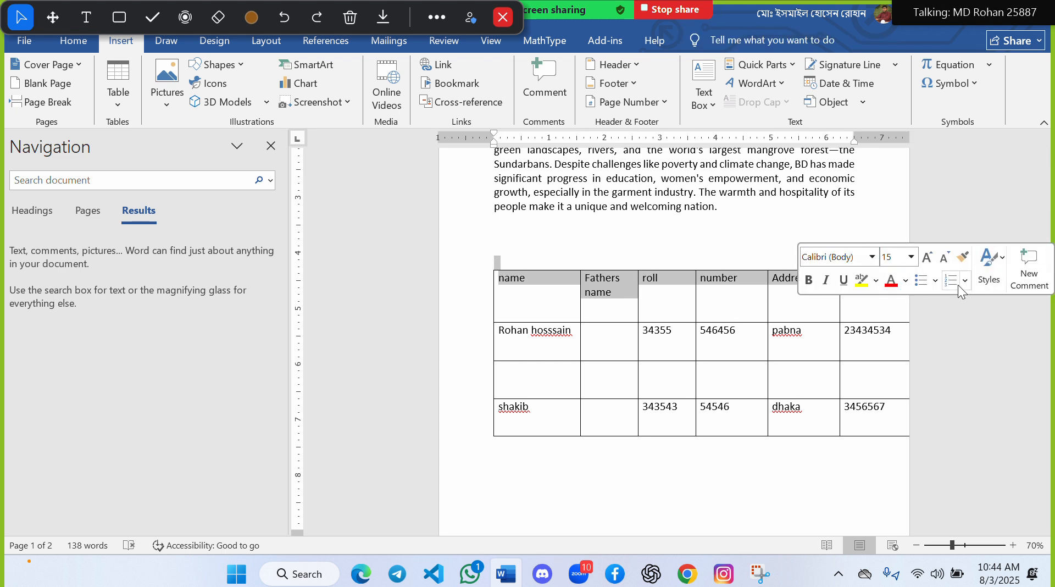
pyautogui.click(888, 285)
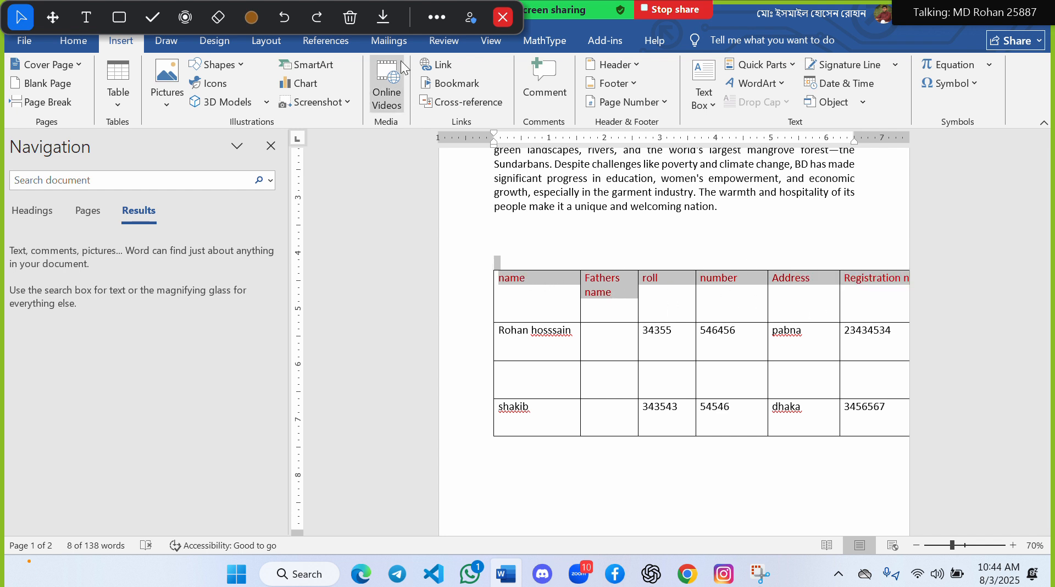
pyautogui.click(437, 37)
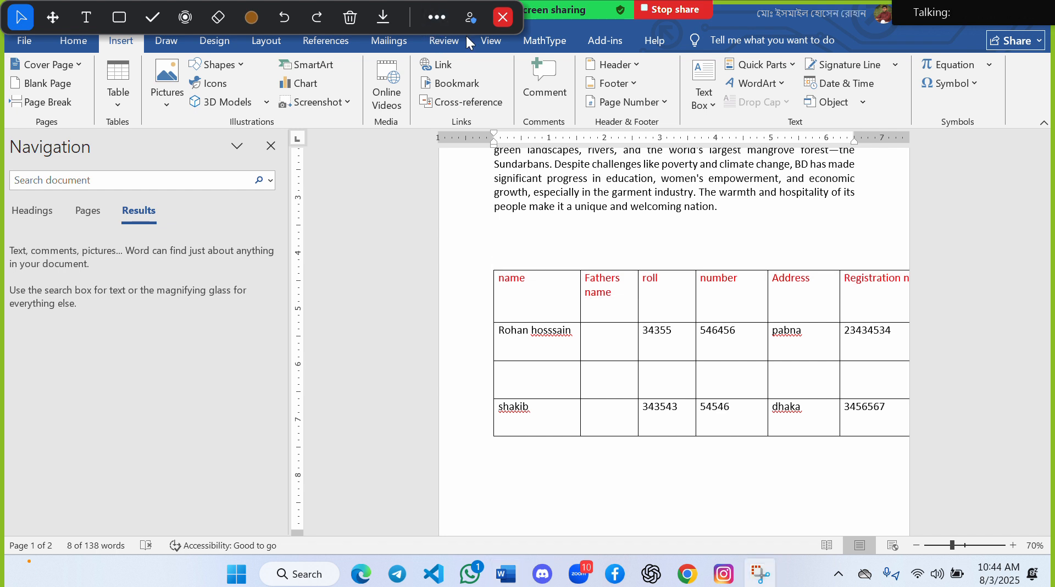
pyautogui.click(444, 31)
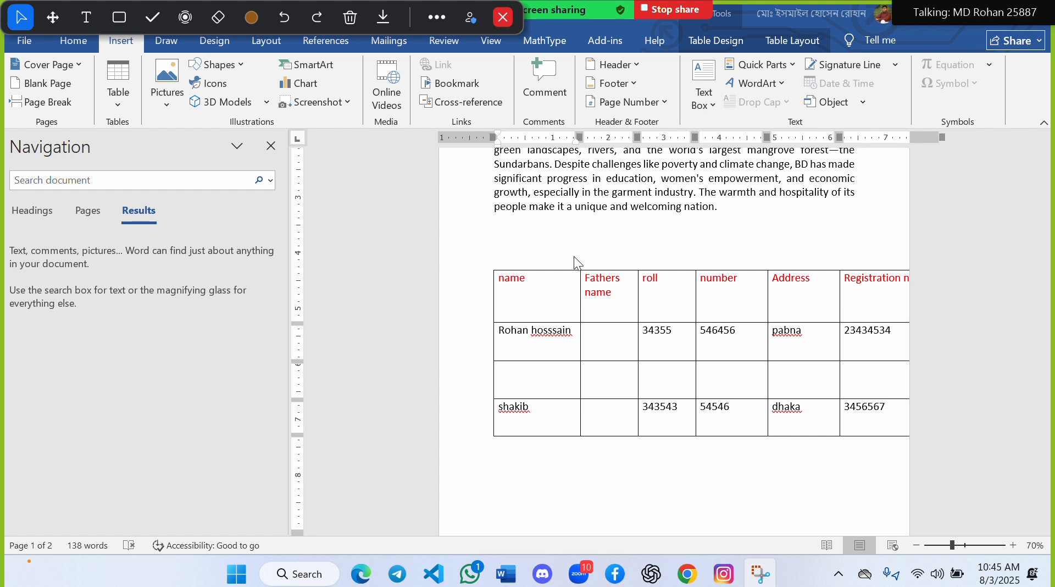
# Step: Select the table's heading row and shade its cells light green using a color from the standard color palette
pyautogui.click(496, 277)
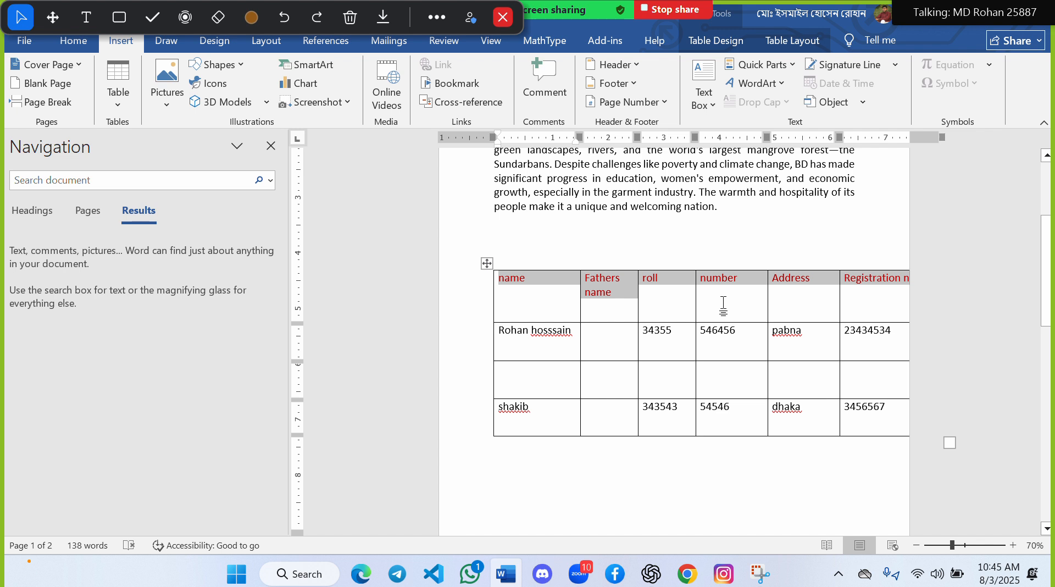
pyautogui.click(73, 42)
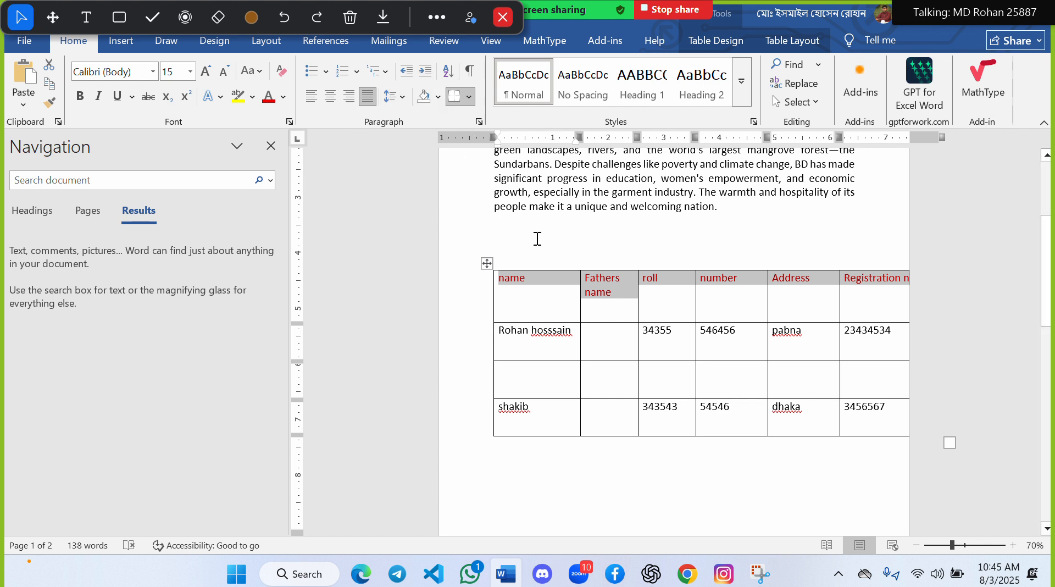
pyautogui.click(436, 97)
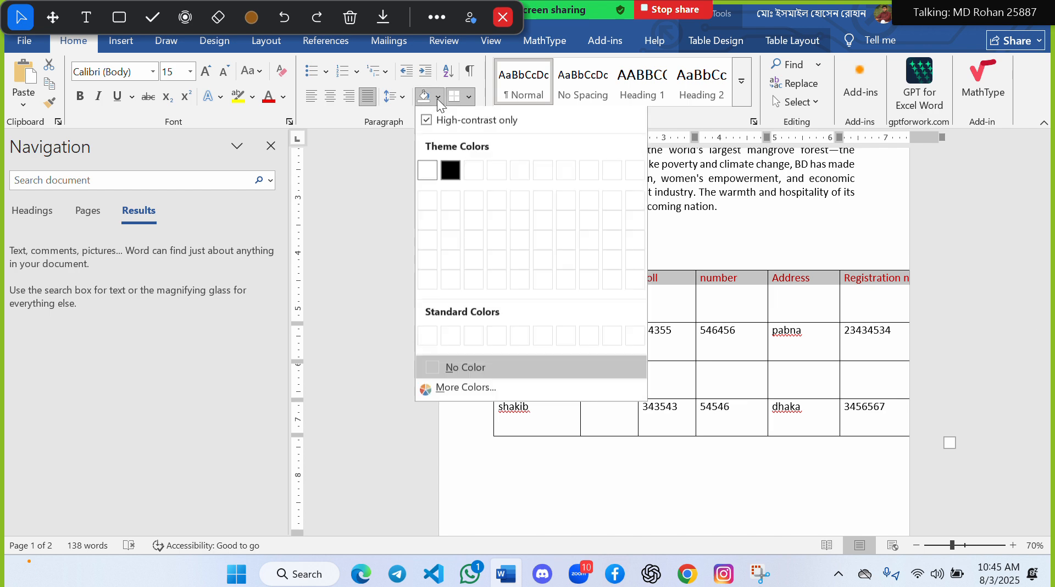
pyautogui.click(468, 387)
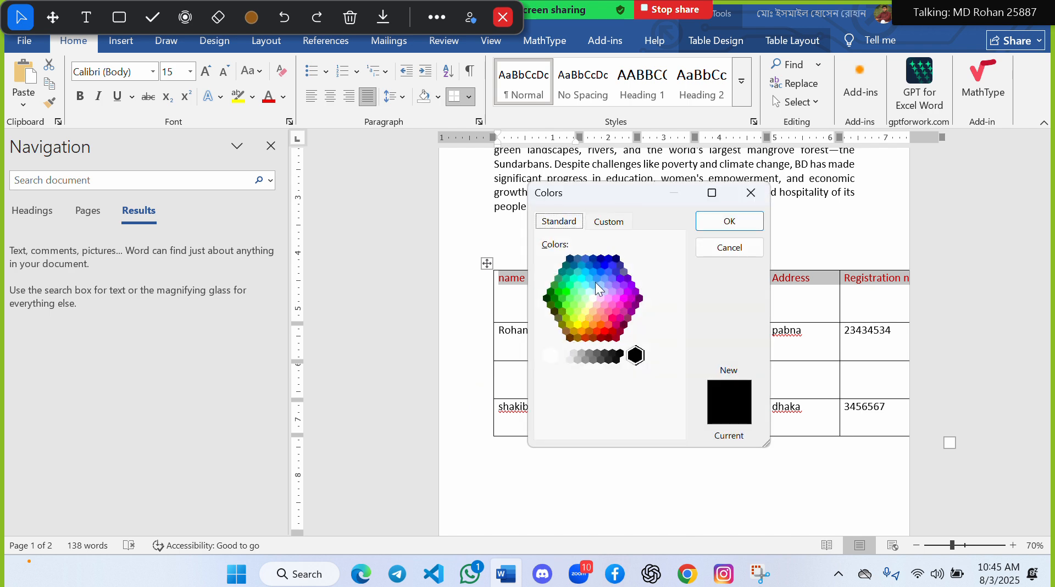
pyautogui.moveTo(646, 200); pyautogui.dragTo(889, 311)
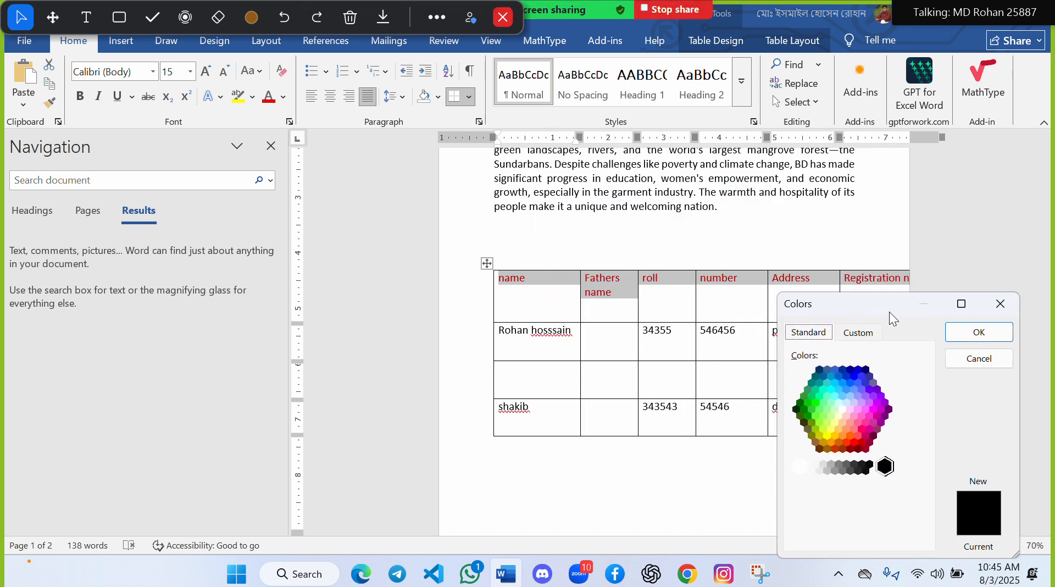
pyautogui.click(834, 409)
pyautogui.press('Return')
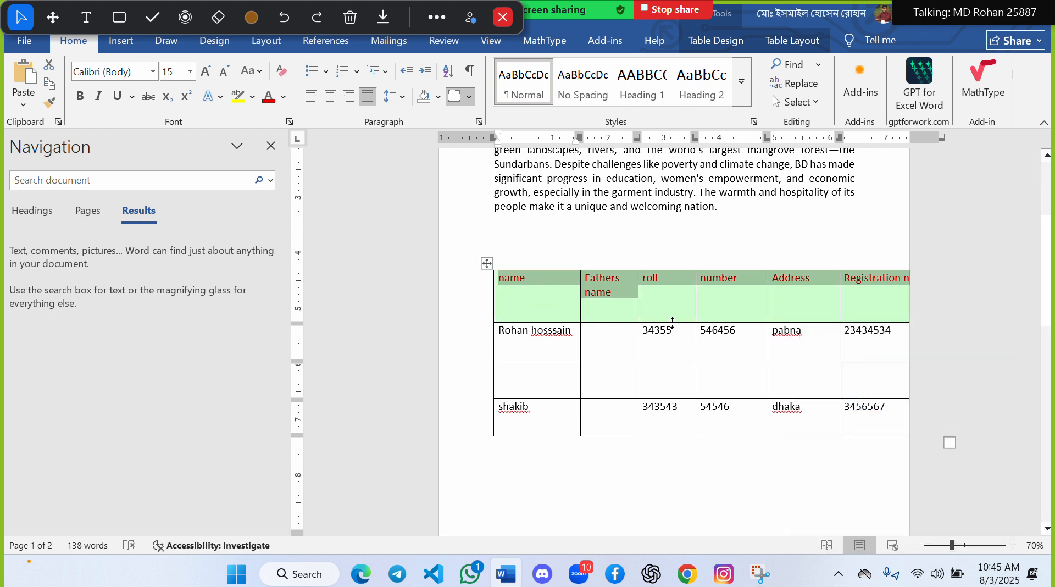
# Step: Shade the table's heading row with a medium purple picked from the standard hexagon palette of the full color dialog
pyautogui.click(437, 98)
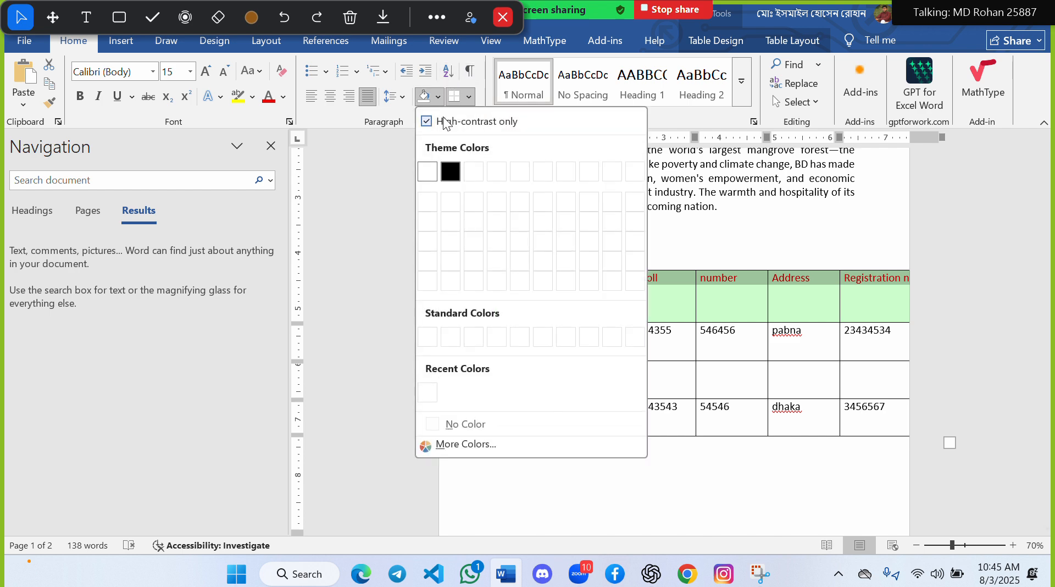
pyautogui.click(444, 175)
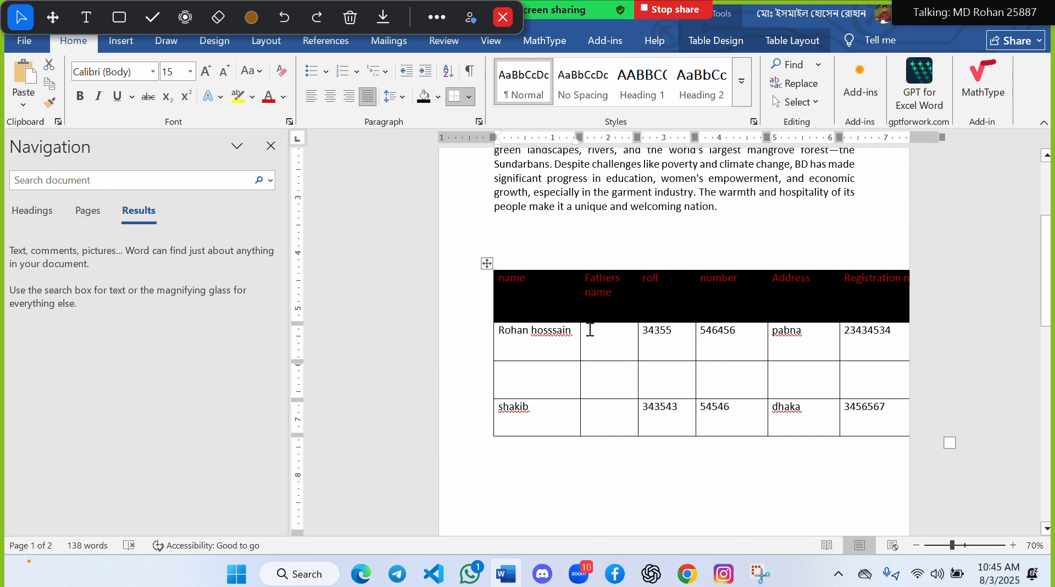
pyautogui.click(439, 97)
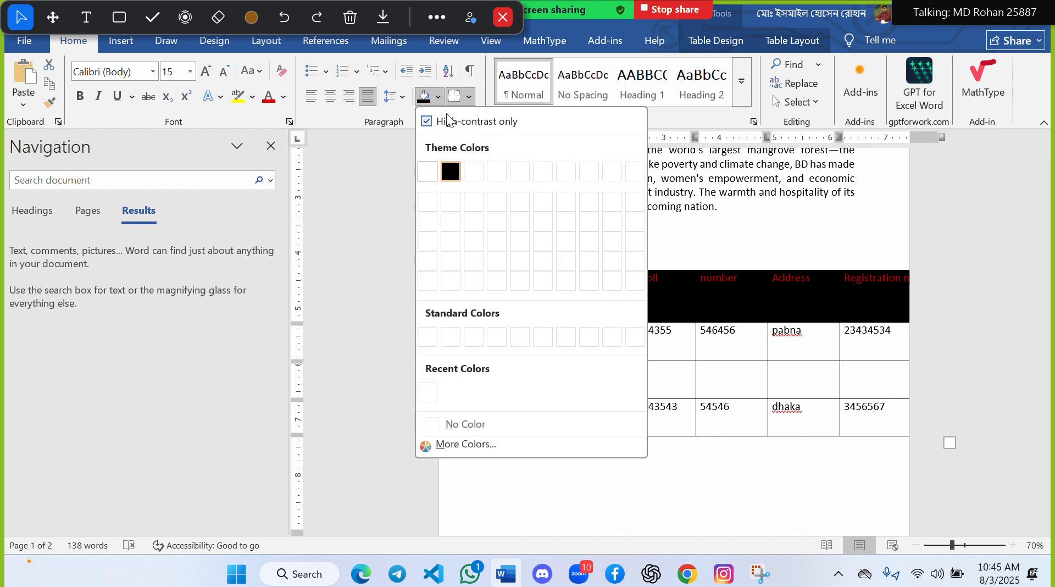
pyautogui.click(463, 441)
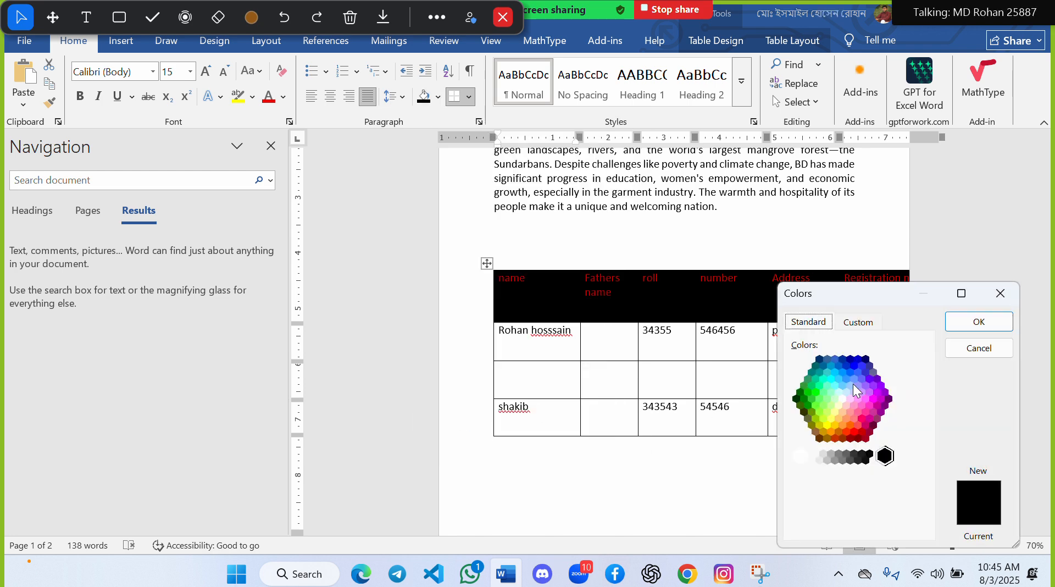
pyautogui.click(866, 386)
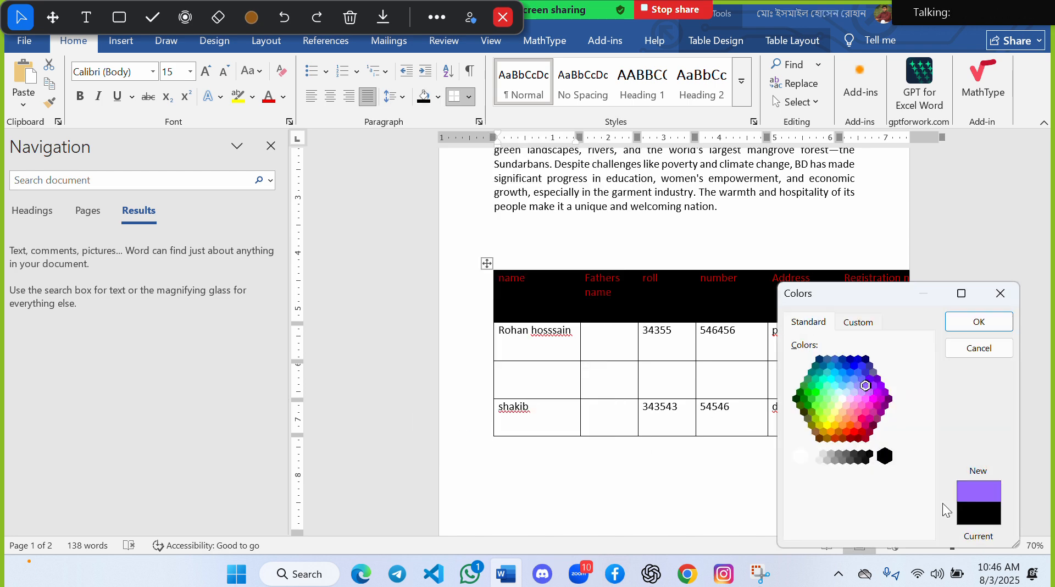
pyautogui.click(978, 323)
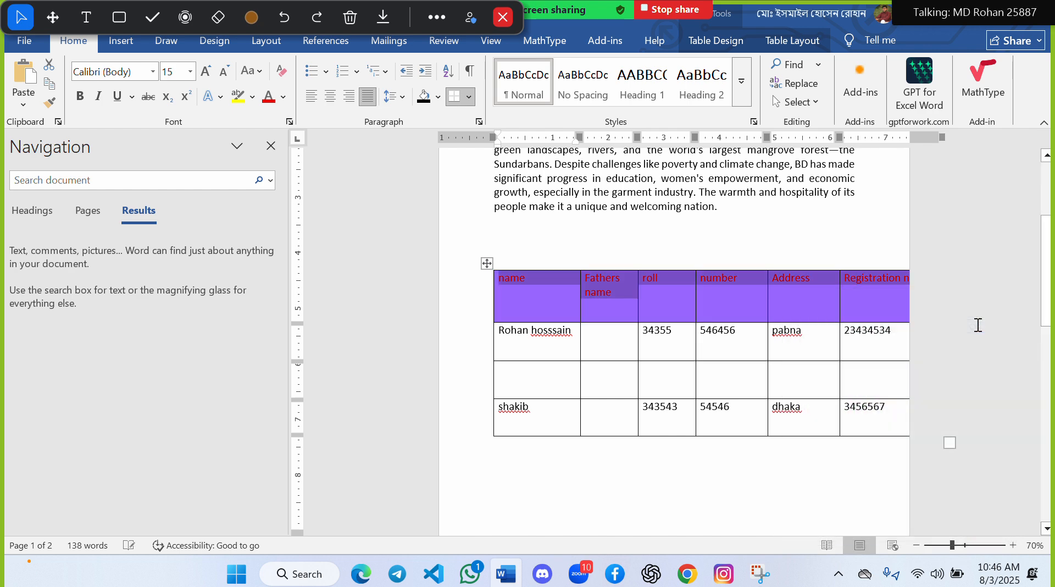
pyautogui.click(649, 475)
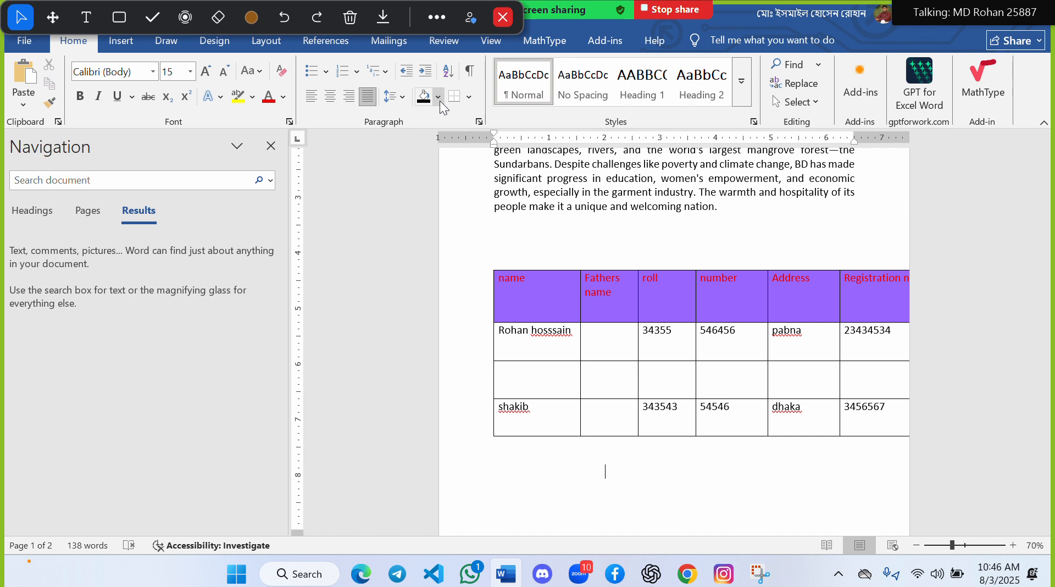
# Step: Try the Bottom Border, All Borders and Inside Horizontal Border options on the empty line below the table
pyautogui.click(468, 97)
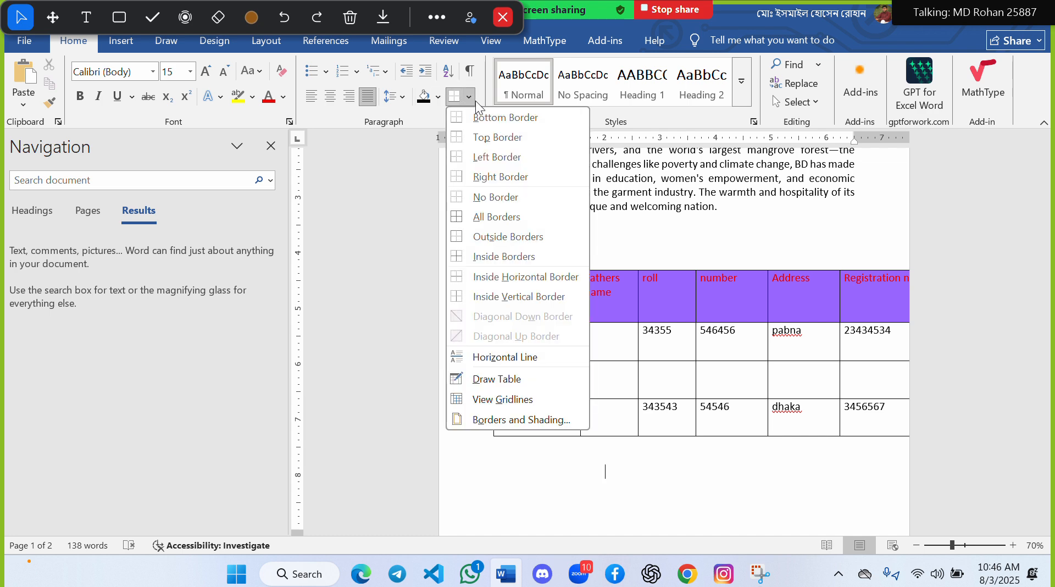
pyautogui.click(500, 117)
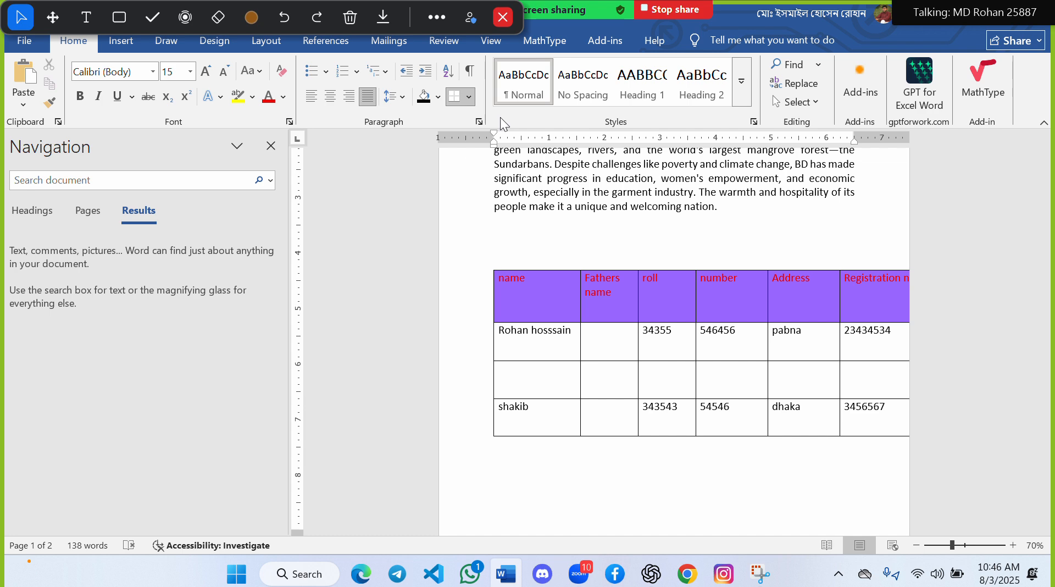
pyautogui.click(465, 96)
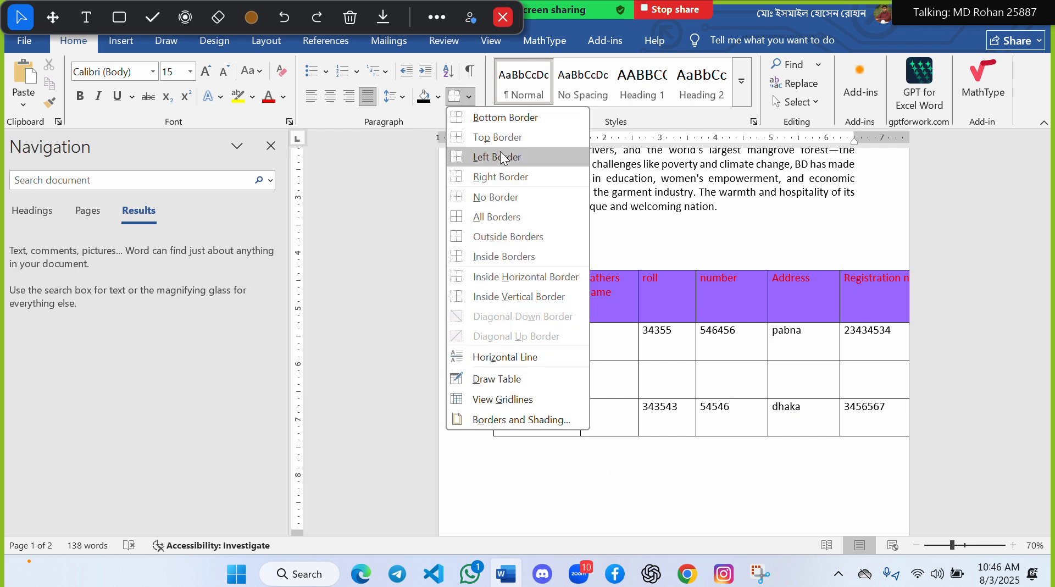
pyautogui.click(504, 221)
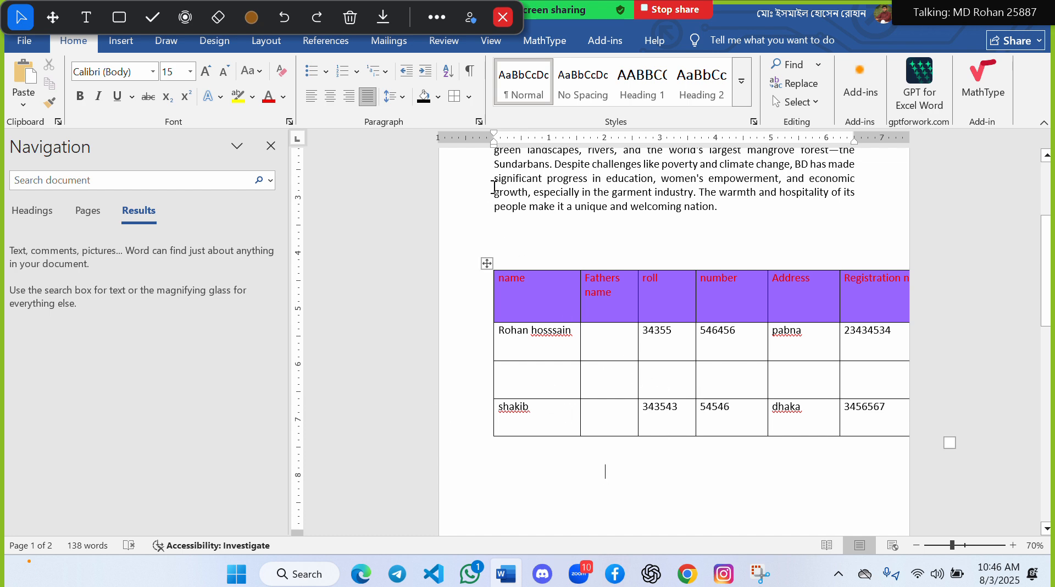
pyautogui.click(467, 97)
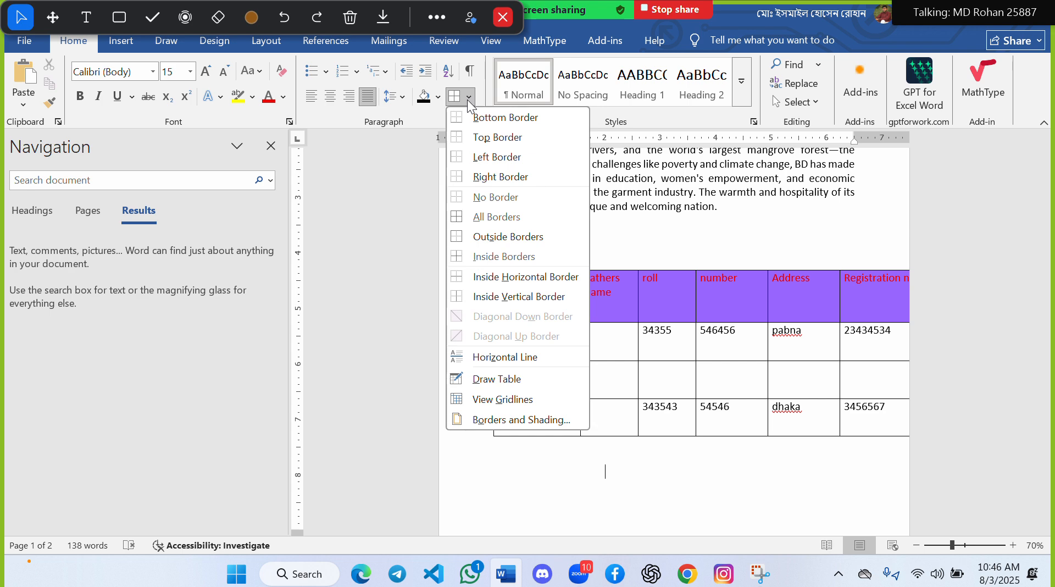
pyautogui.click(526, 278)
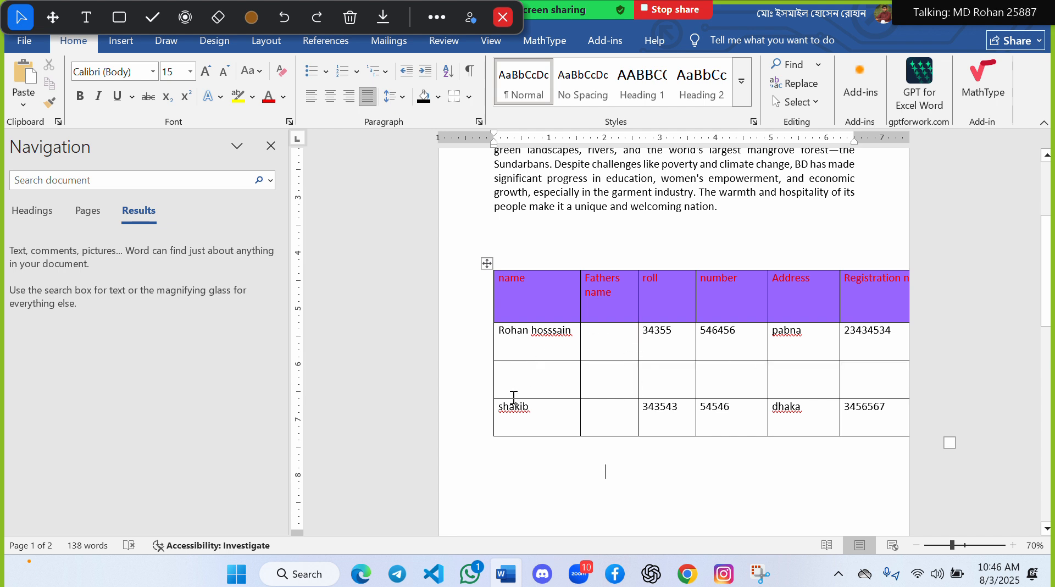
# Step: Apply All Borders to the empty line above the table and delete the blank line between it and the table
pyautogui.click(660, 231)
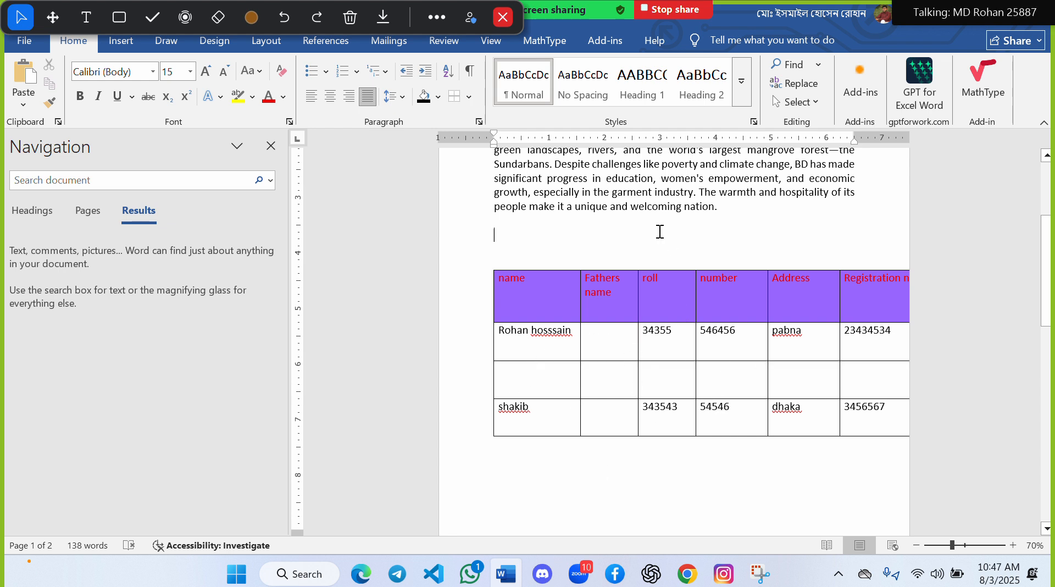
pyautogui.click(466, 97)
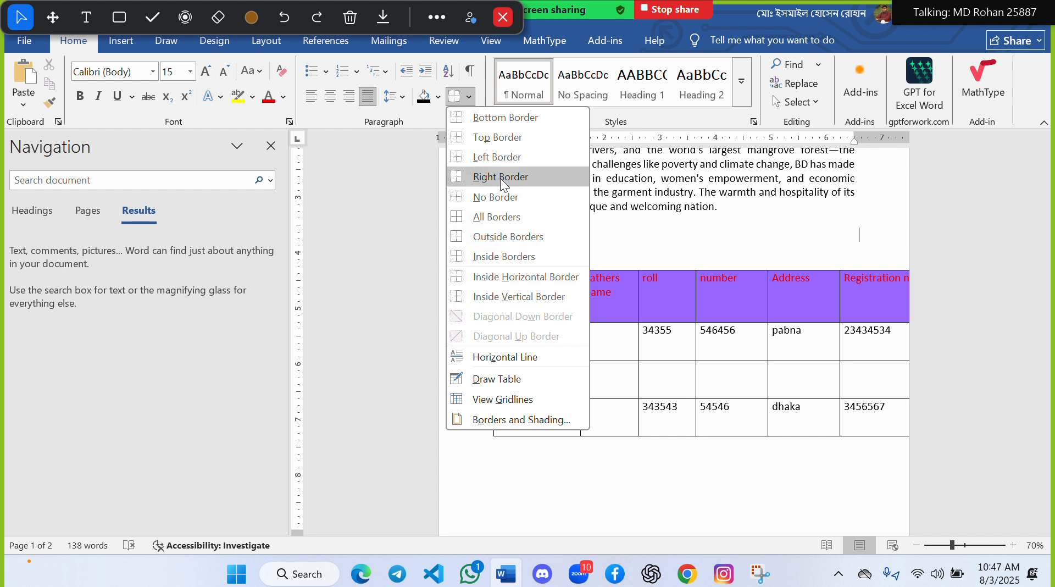
pyautogui.click(507, 198)
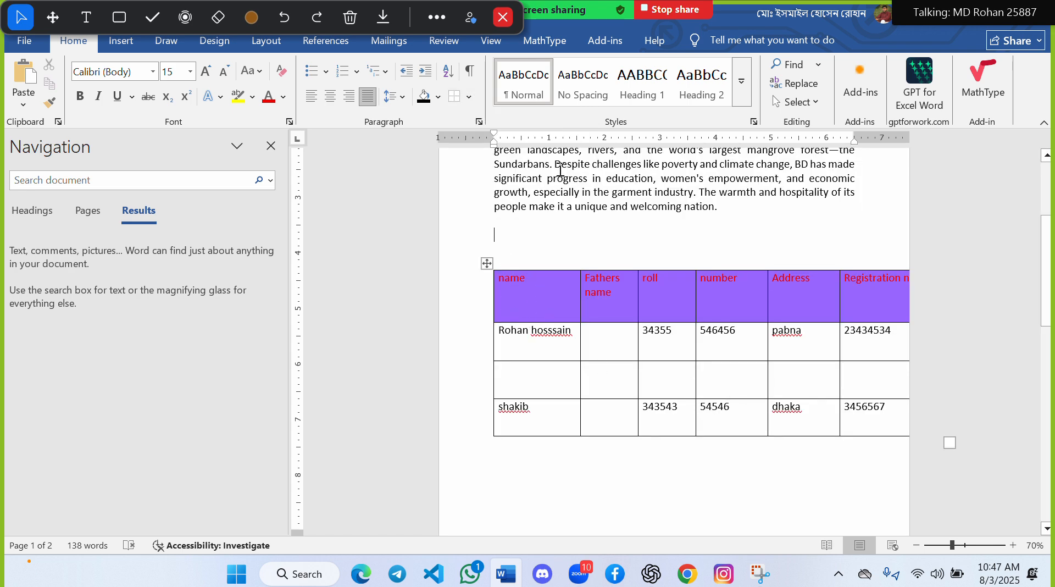
pyautogui.click(469, 98)
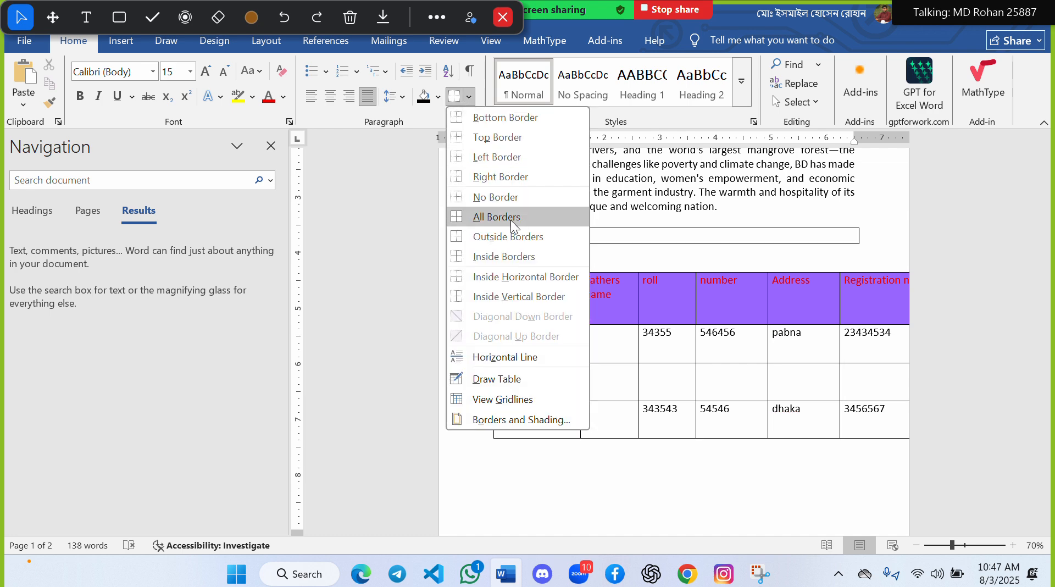
pyautogui.click(510, 217)
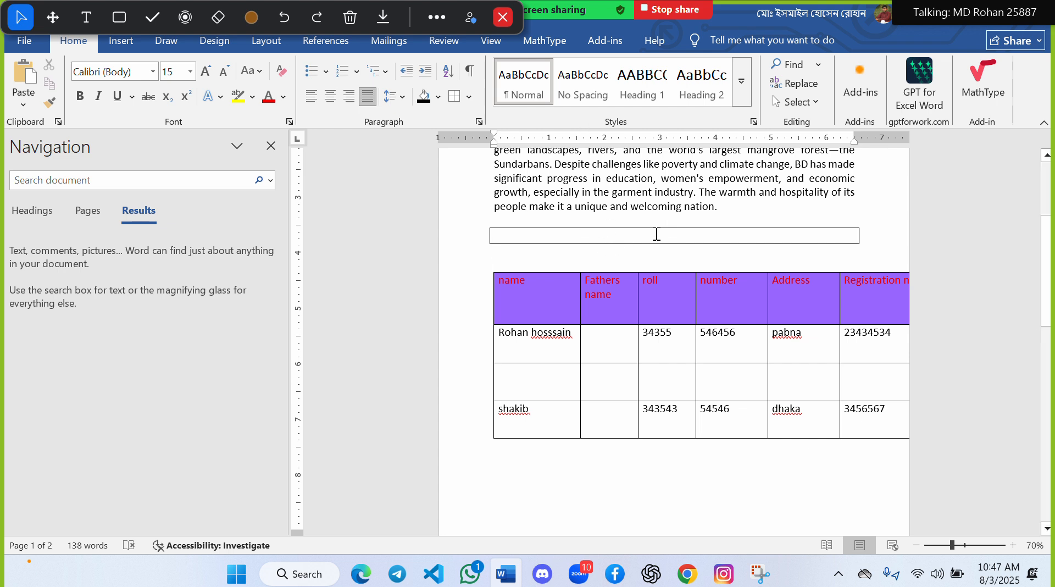
pyautogui.press('Delete')
pyautogui.press('Delete')
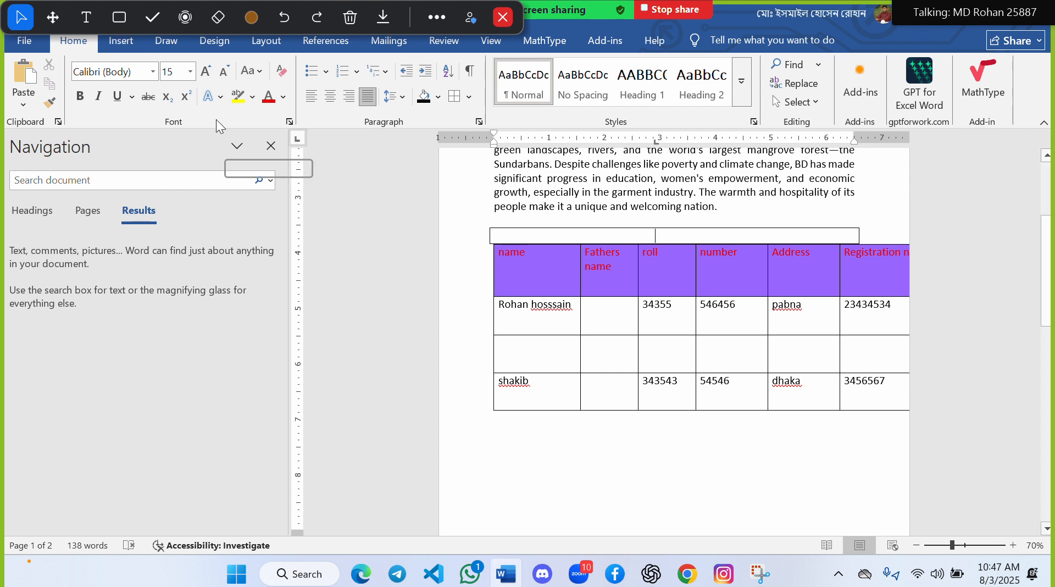
# Step: Draw a freehand table about 2.22 inches wide with two rows in the blank area below the existing table
pyautogui.click(116, 42)
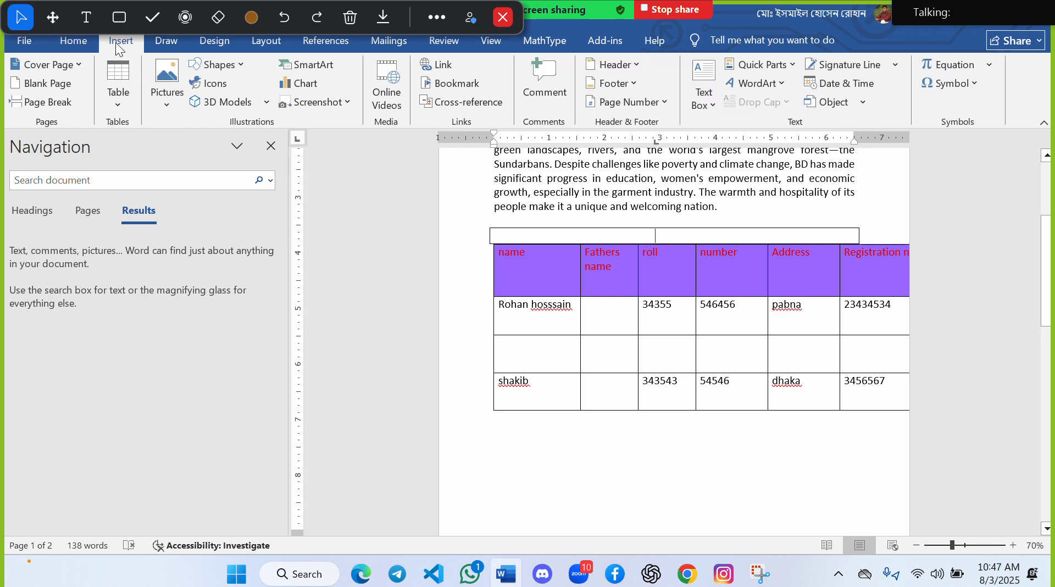
pyautogui.click(126, 101)
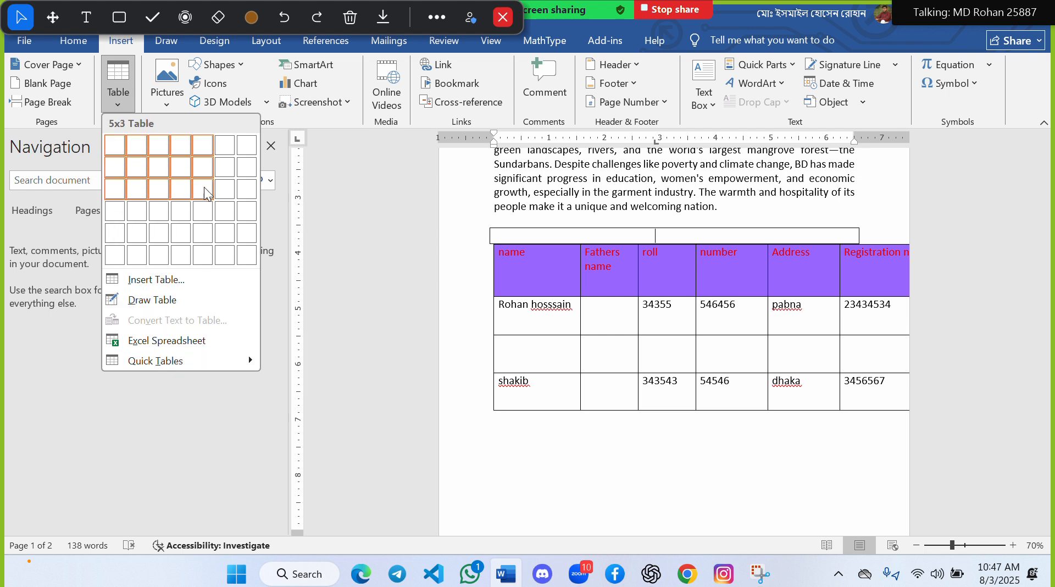
pyautogui.click(153, 301)
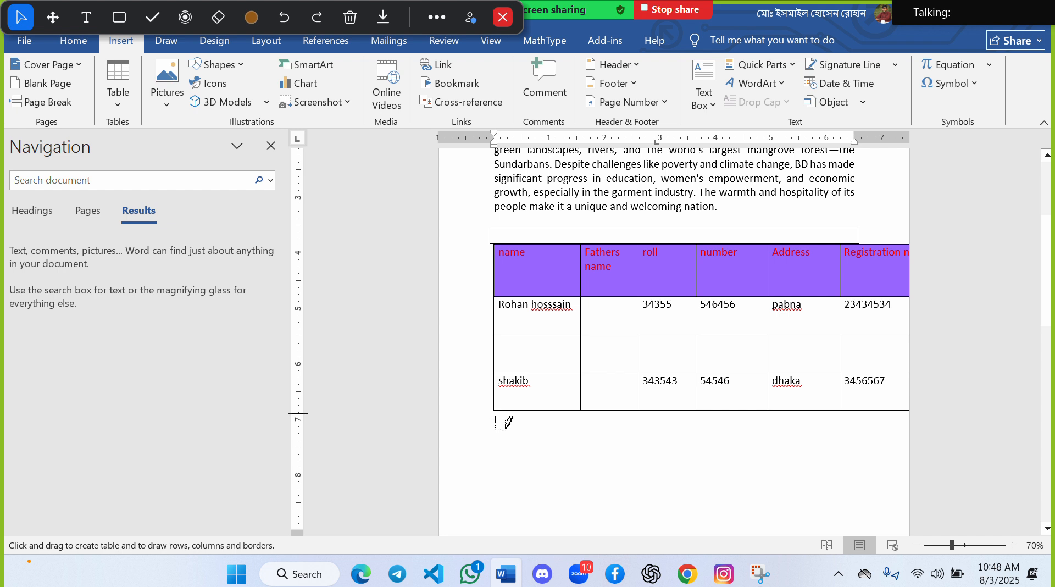
pyautogui.moveTo(494, 448); pyautogui.dragTo(504, 456)
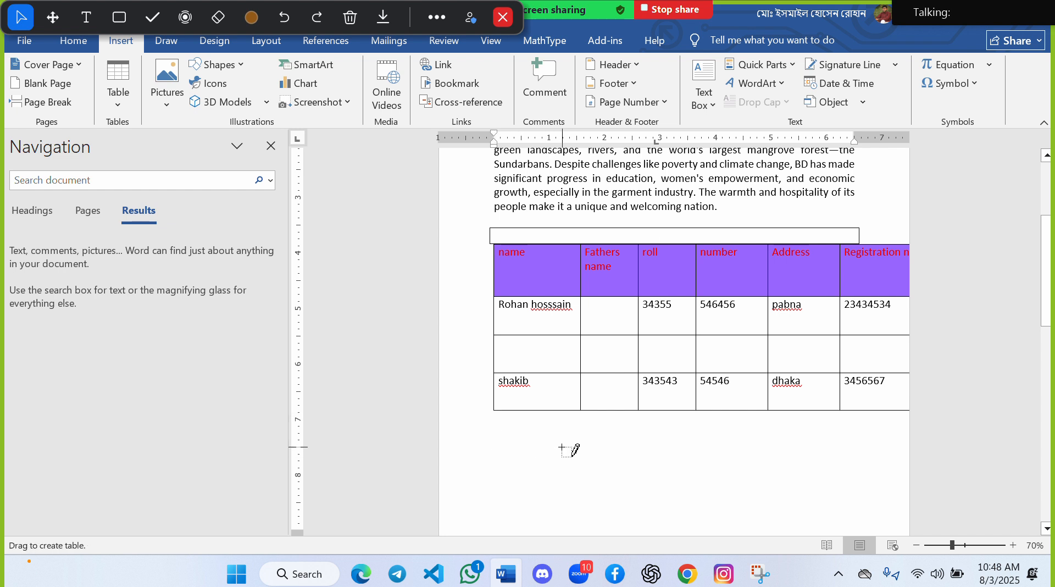
pyautogui.moveTo(578, 443)
pyautogui.mouseDown()
pyautogui.moveTo(868, 425)
pyautogui.moveTo(928, 442)
pyautogui.moveTo(929, 458)
pyautogui.moveTo(902, 442)
pyautogui.mouseUp()
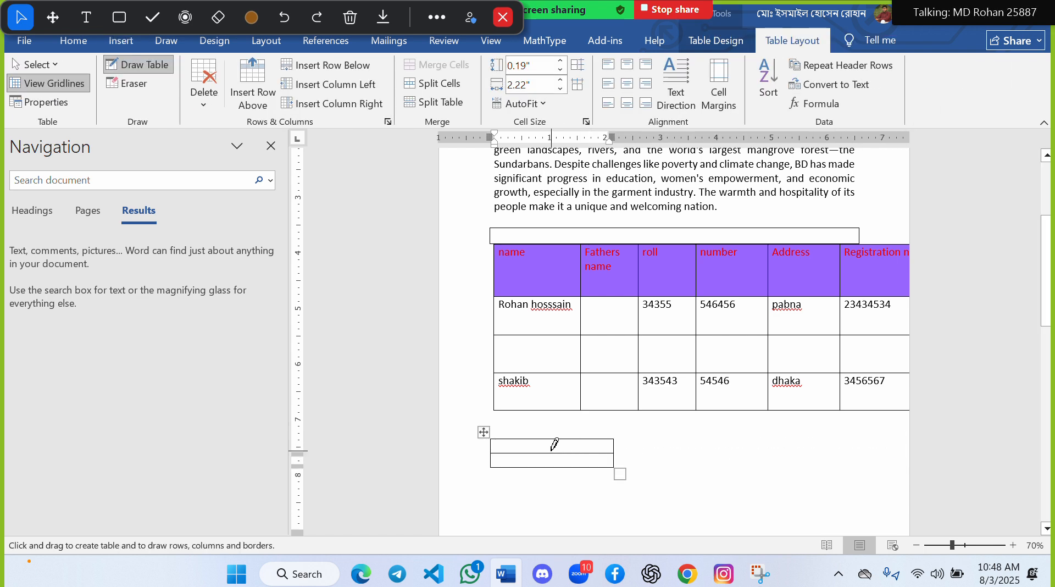
# Step: Draw vertical lines through both rows of the small table to divide it into five columns
pyautogui.moveTo(513, 438); pyautogui.dragTo(515, 472)
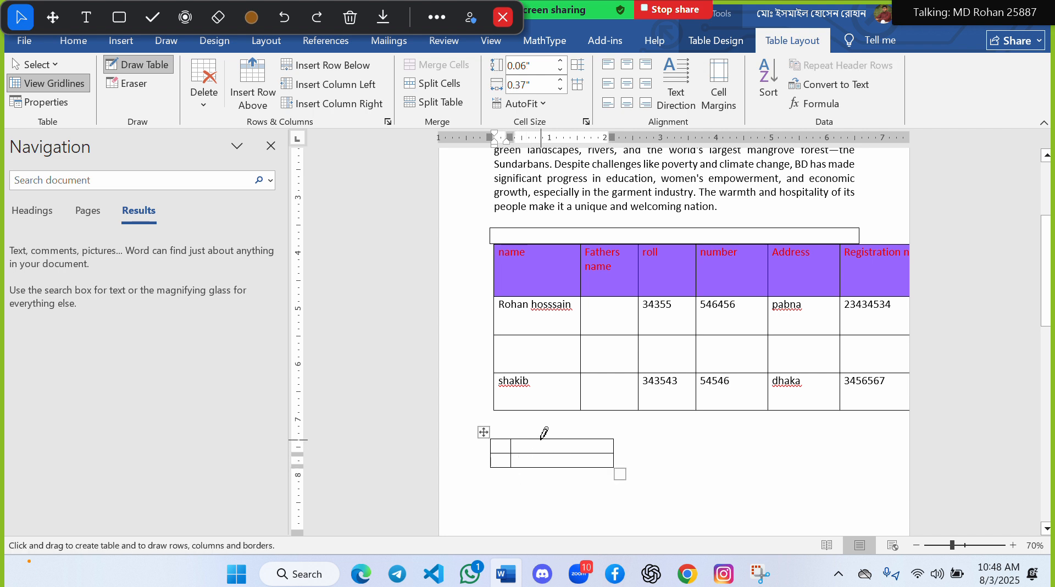
pyautogui.moveTo(541, 434)
pyautogui.mouseDown()
pyautogui.moveTo(545, 467)
pyautogui.moveTo(562, 469)
pyautogui.mouseUp()
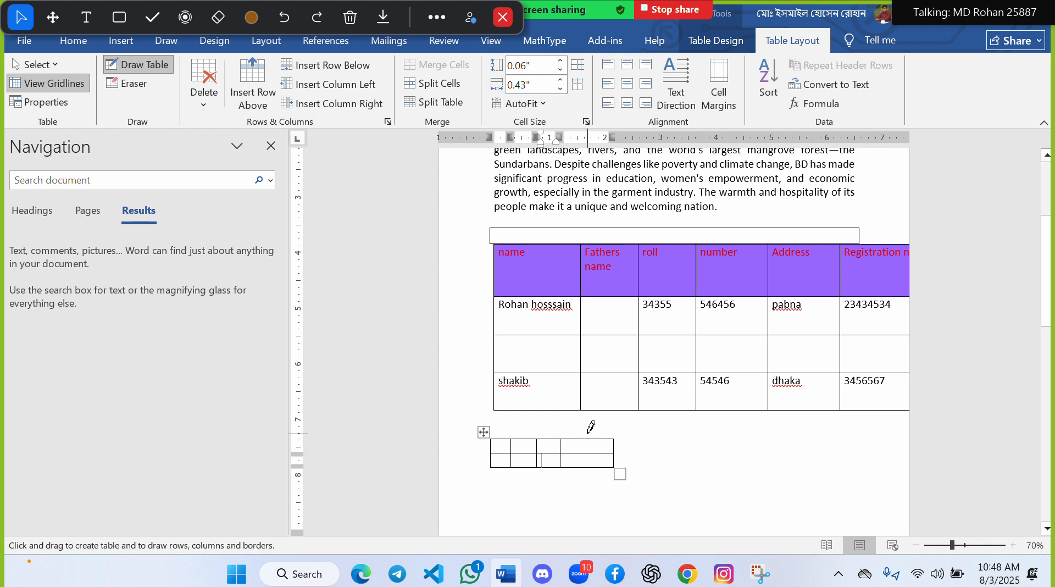
pyautogui.moveTo(592, 433); pyautogui.dragTo(590, 465)
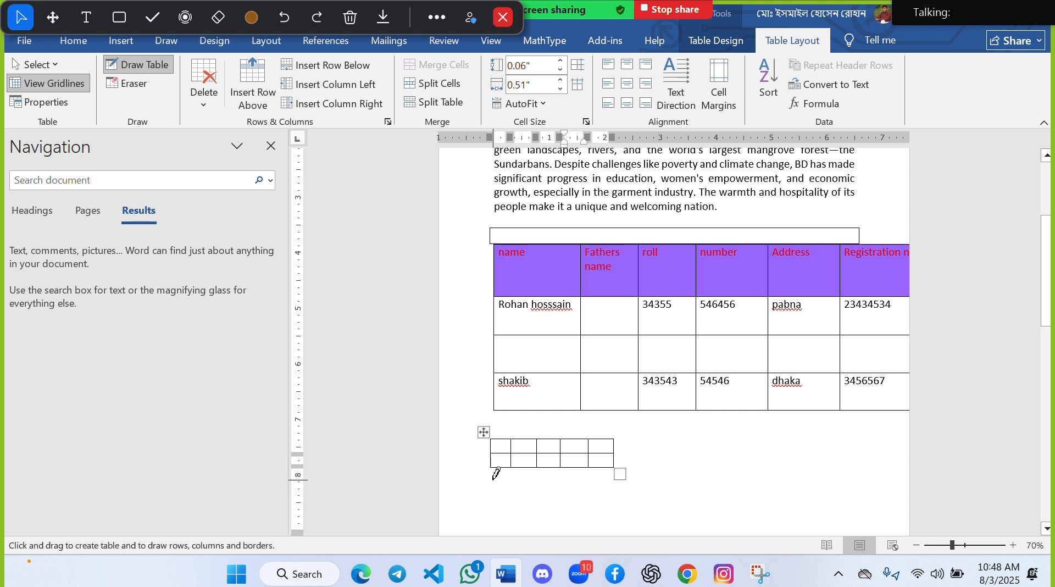
# Step: Draw additional cells beneath the small table's lower edge and end table drawing
pyautogui.moveTo(490, 468)
pyautogui.mouseDown()
pyautogui.moveTo(495, 486)
pyautogui.moveTo(589, 481)
pyautogui.mouseUp()
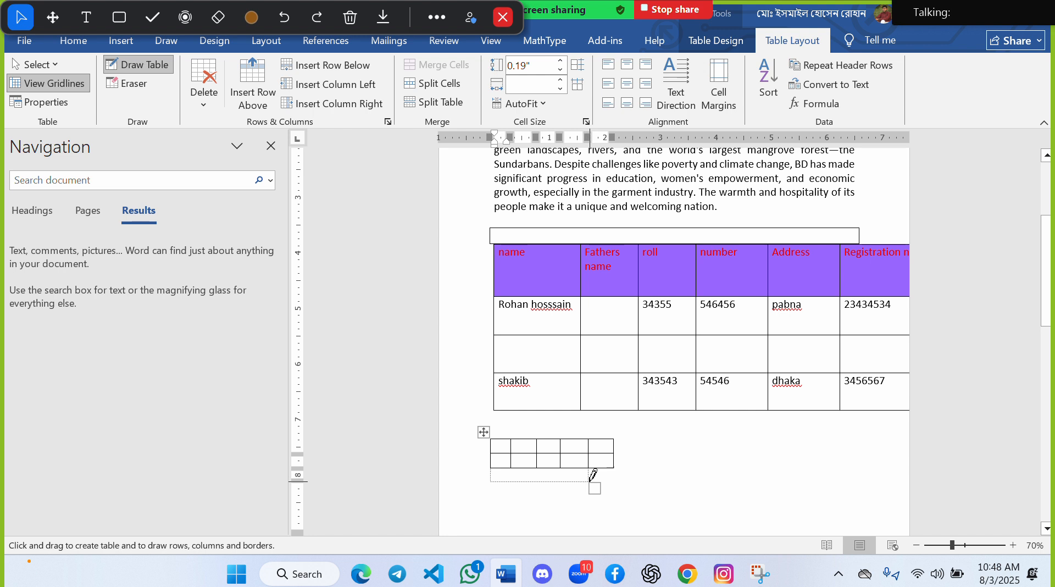
pyautogui.moveTo(592, 476); pyautogui.dragTo(618, 476)
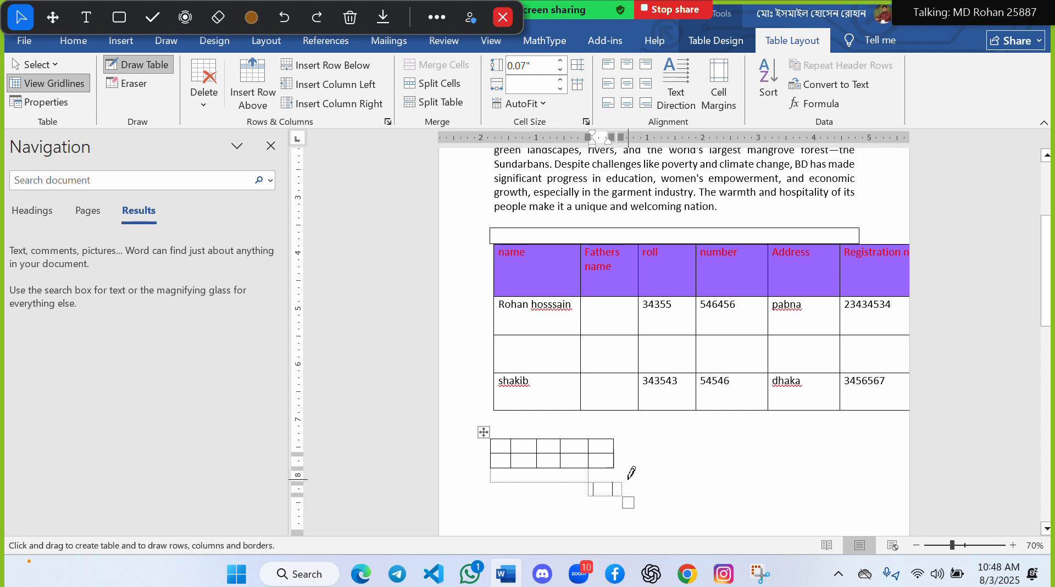
pyautogui.click(655, 447)
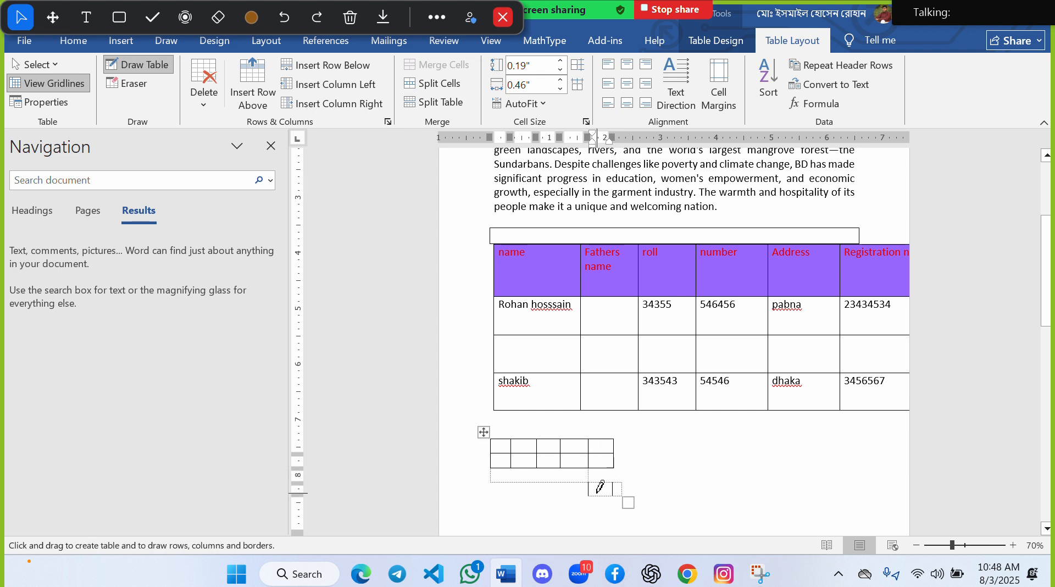
pyautogui.press('Escape')
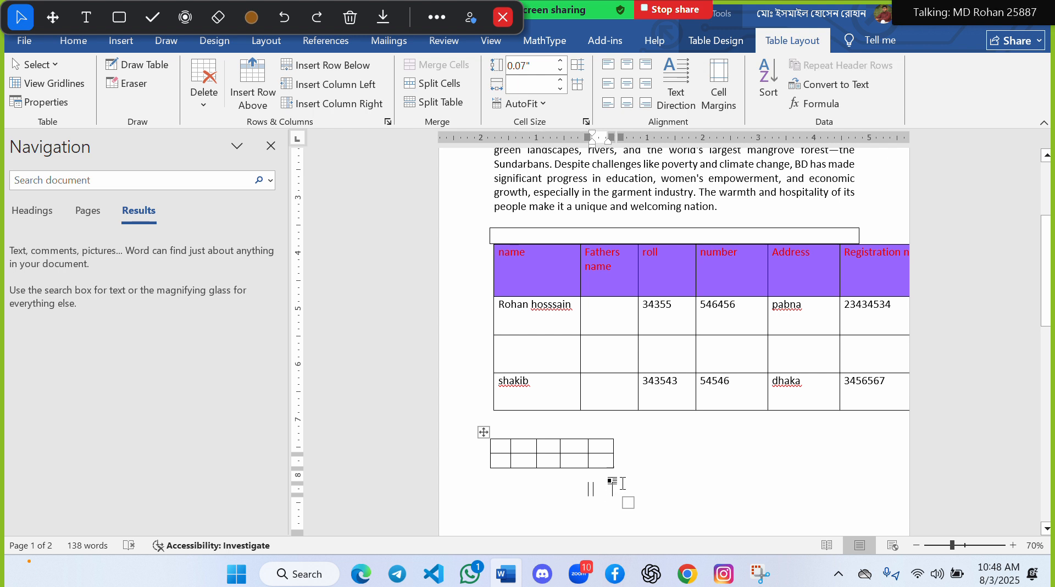
# Step: Remove the stray cell lines drawn beneath the lower edge of the small table
pyautogui.moveTo(621, 486); pyautogui.dragTo(584, 487)
pyautogui.click(585, 489)
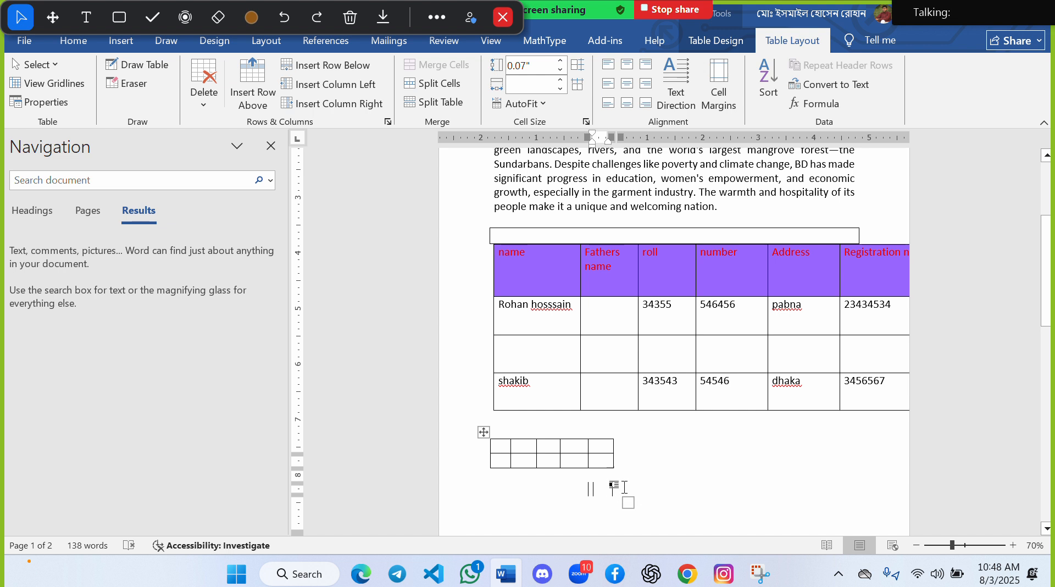
pyautogui.moveTo(624, 487); pyautogui.dragTo(577, 496)
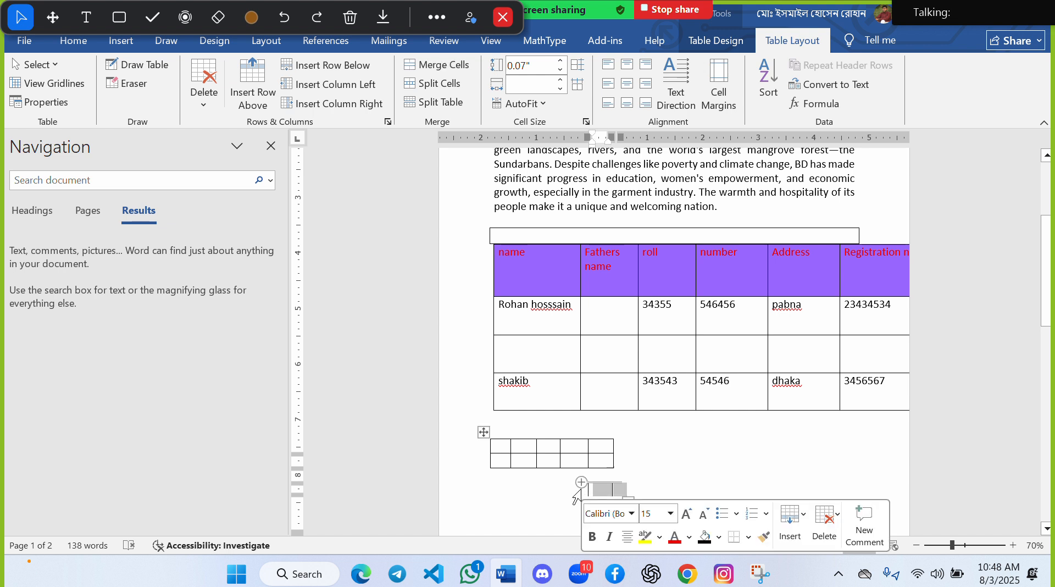
pyautogui.click(577, 496)
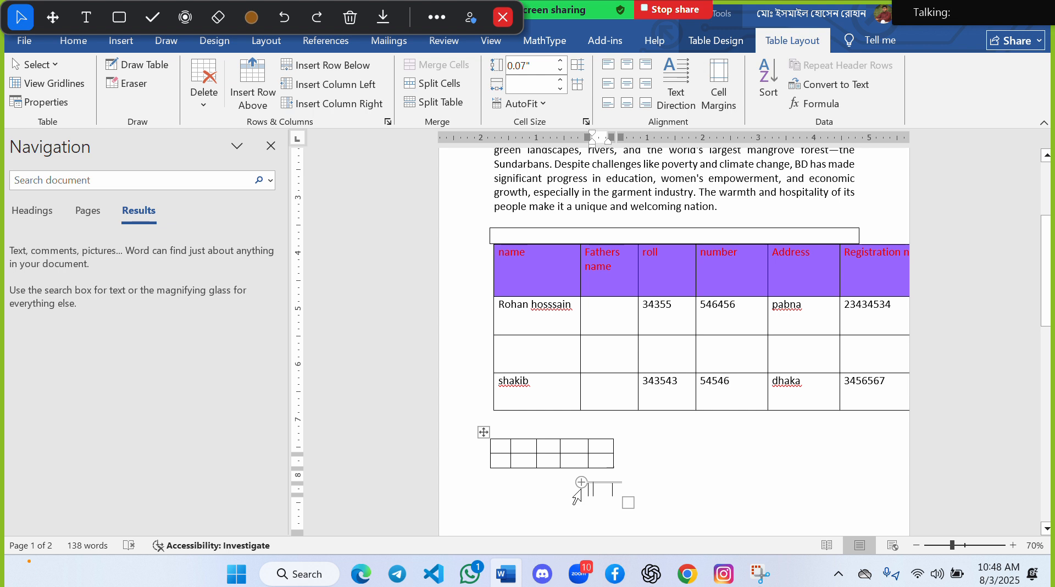
pyautogui.click(577, 497)
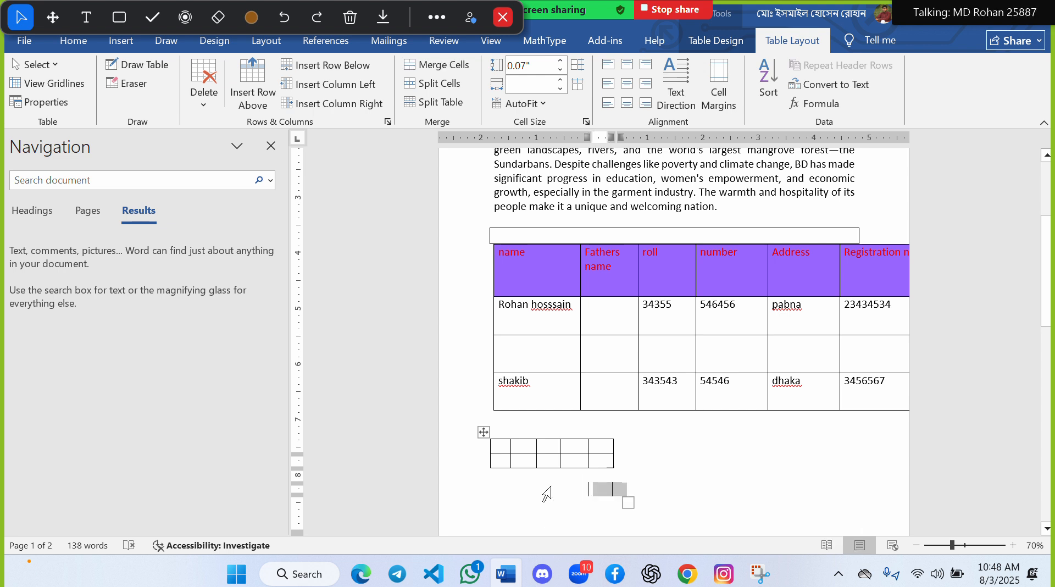
pyautogui.press('BackSpace')
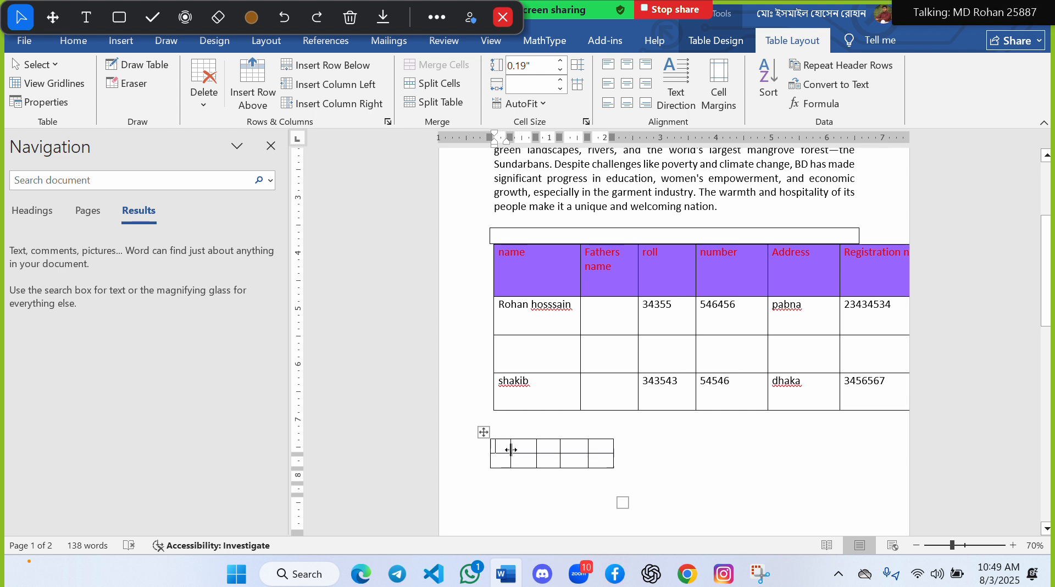
# Step: Enlarge the small table's top row to about 1.27 inches high and widen its last column to about 1.7 inches
pyautogui.scroll(-2, 510, 452)
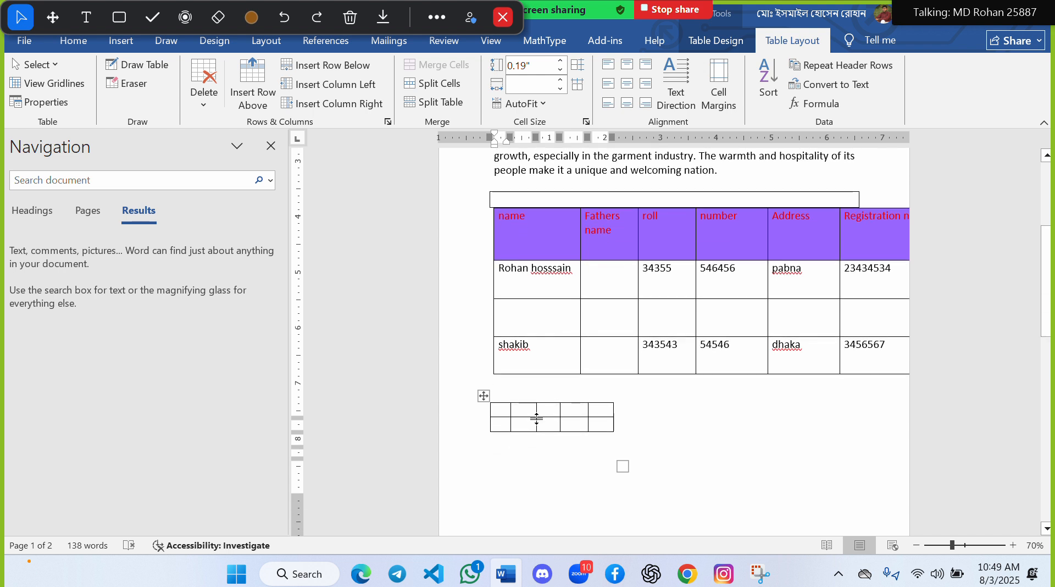
pyautogui.moveTo(537, 418); pyautogui.dragTo(561, 472)
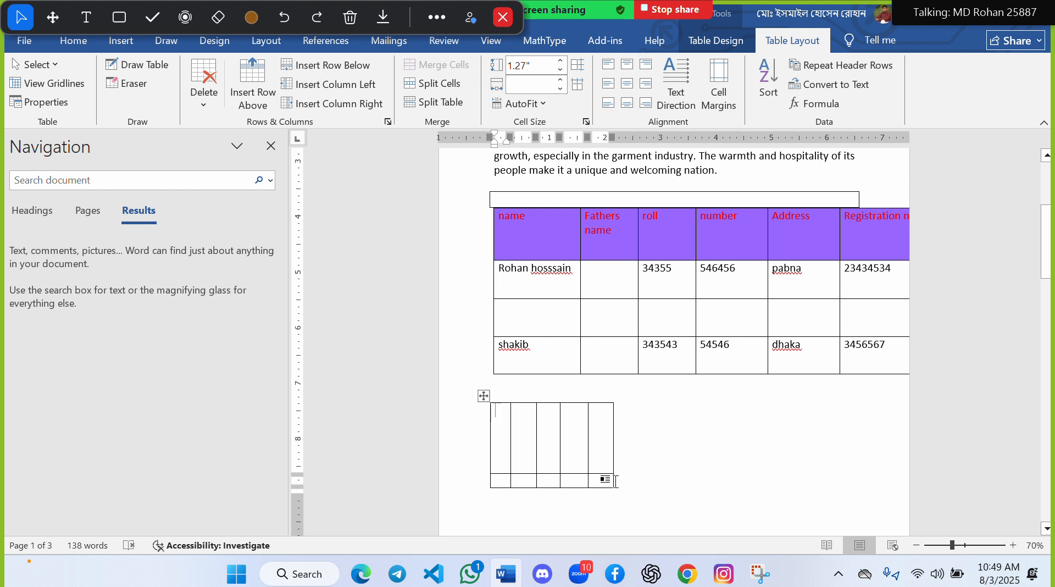
pyautogui.moveTo(613, 476); pyautogui.dragTo(681, 479)
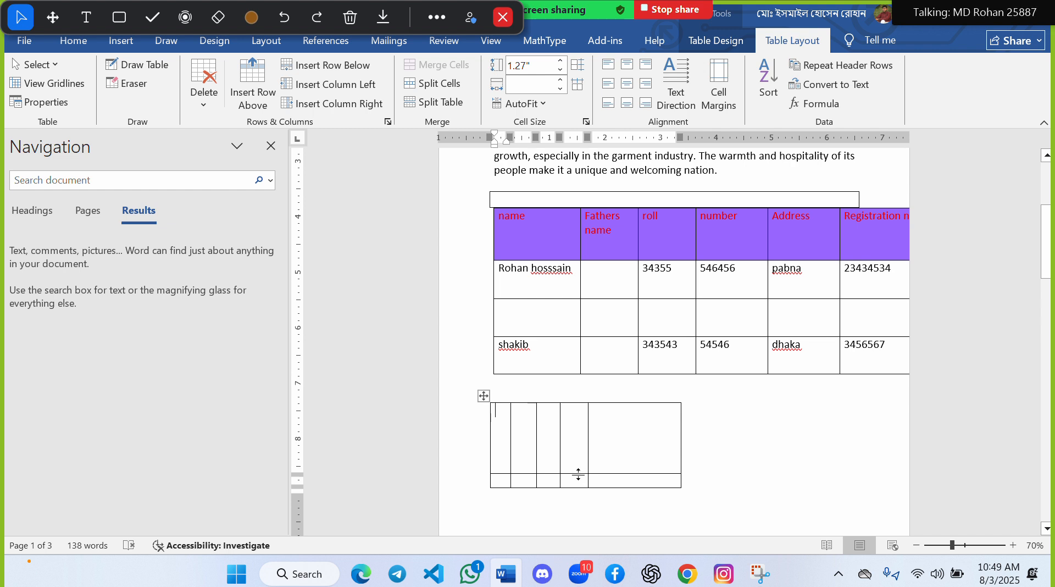
# Step: Adjust the small table's top row to about 1.74 inches high and stretch its bottom row to about 1 inch
pyautogui.moveTo(578, 474); pyautogui.dragTo(589, 511)
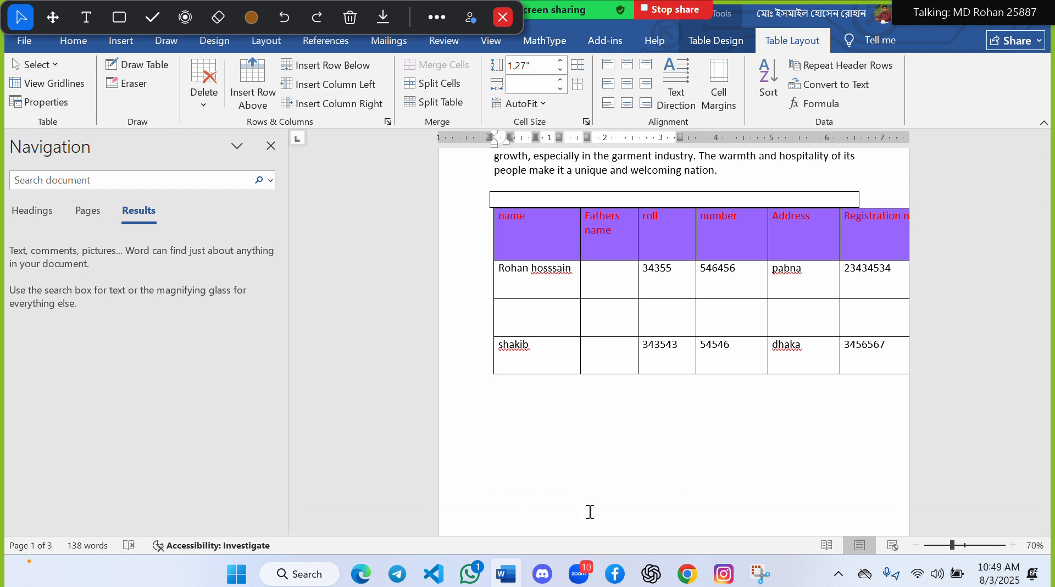
pyautogui.scroll(-3, 589, 510)
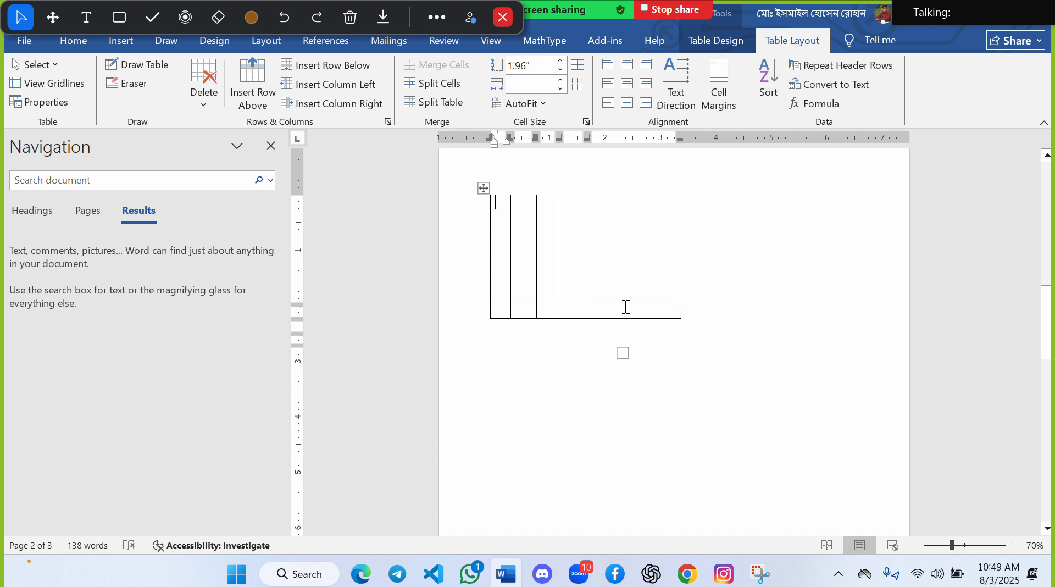
pyautogui.moveTo(620, 304)
pyautogui.mouseDown()
pyautogui.moveTo(624, 249)
pyautogui.moveTo(627, 293)
pyautogui.mouseUp()
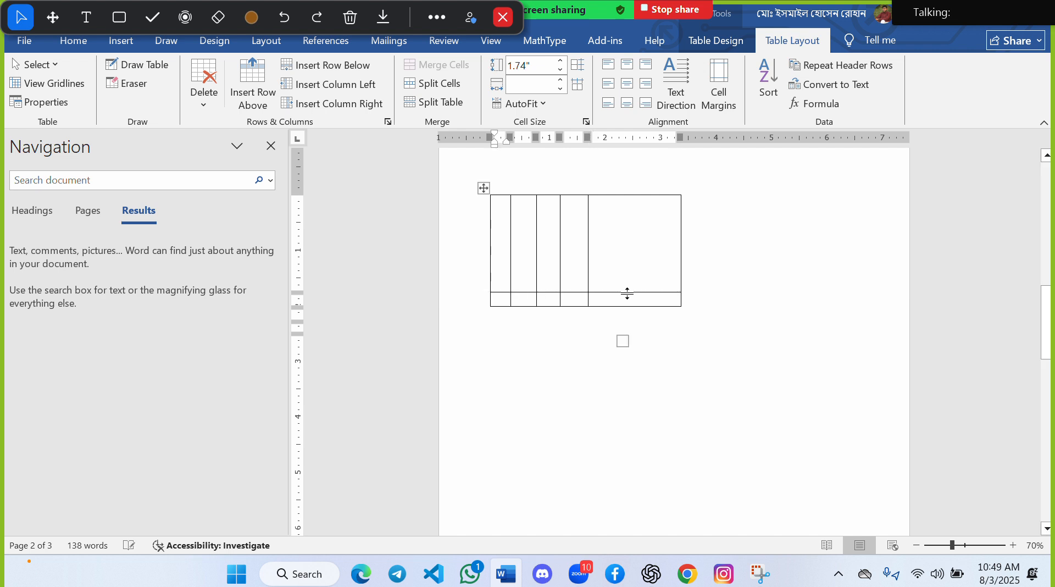
pyautogui.click(584, 313)
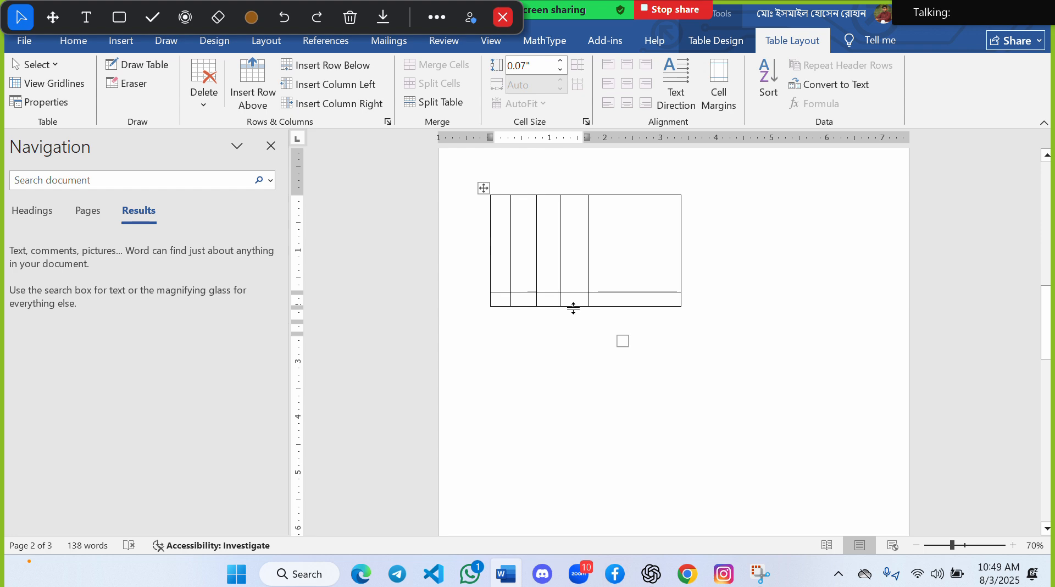
pyautogui.moveTo(573, 307); pyautogui.dragTo(576, 347)
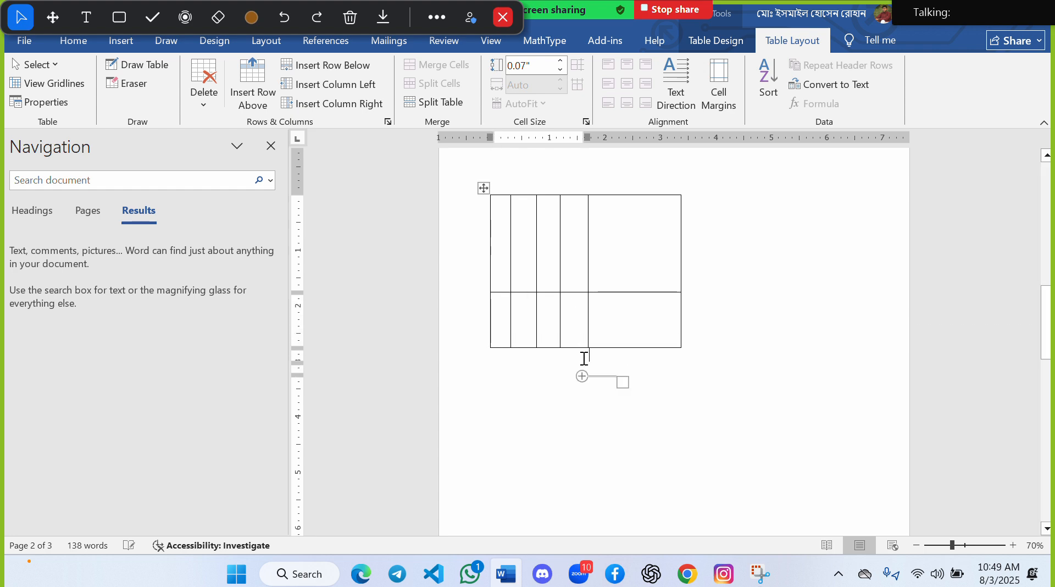
# Step: Draw a horizontal line across the small table's tall top row to split it into two rows, the first about 0.88 inches high
pyautogui.click(565, 400)
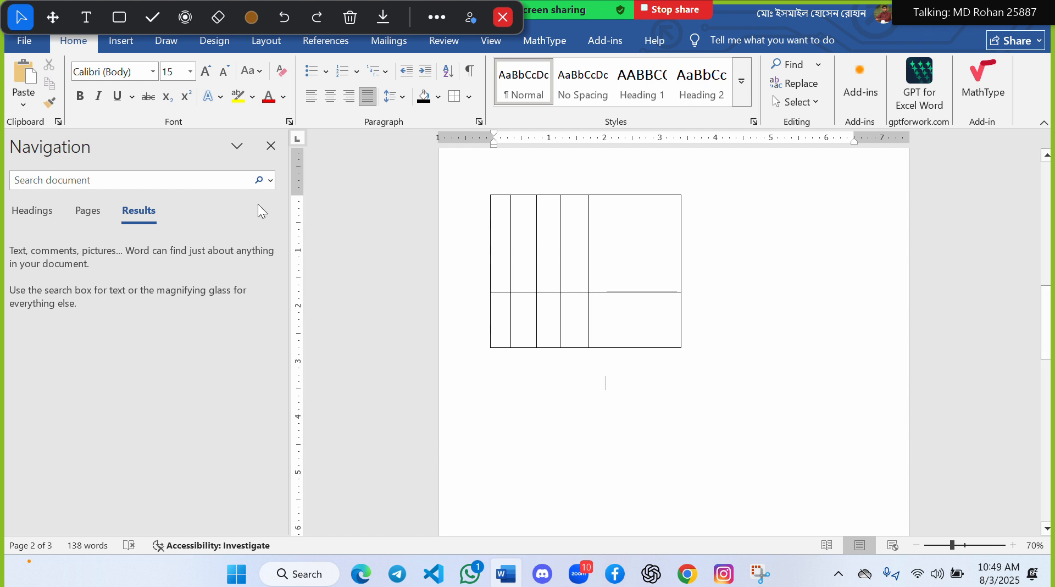
pyautogui.click(122, 44)
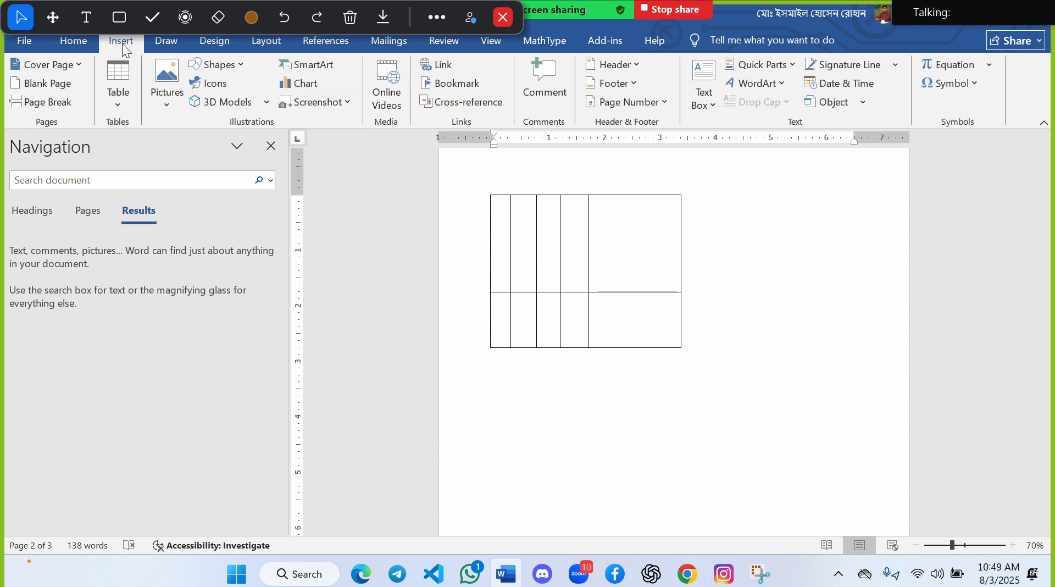
pyautogui.click(116, 103)
pyautogui.click(142, 301)
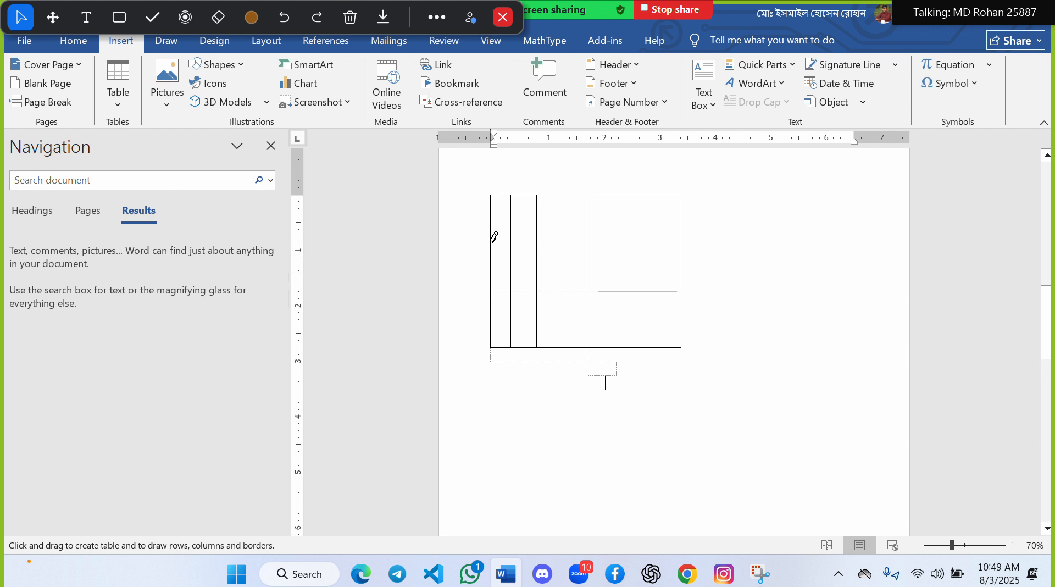
pyautogui.moveTo(493, 238); pyautogui.dragTo(647, 235)
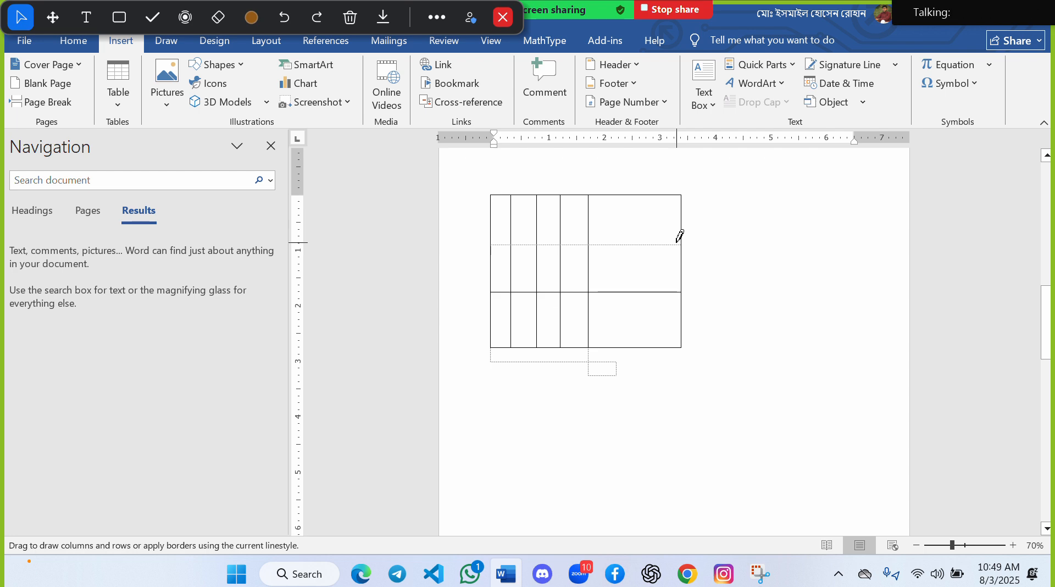
pyautogui.moveTo(680, 236); pyautogui.dragTo(680, 236)
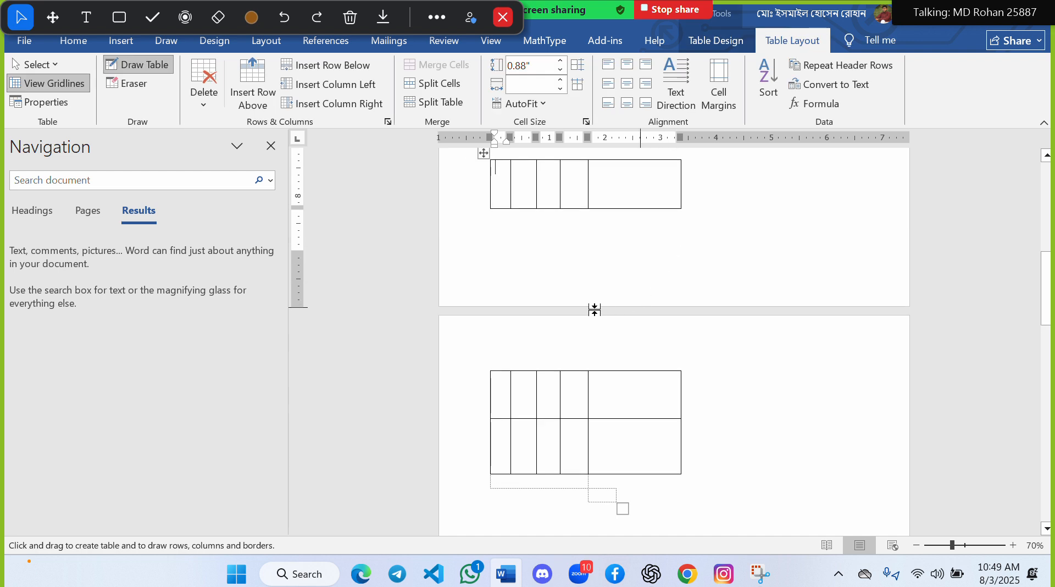
# Step: Erase the small table's two lower rows and the leftover cells beneath them on the second page with the Eraser
pyautogui.scroll(2, 594, 308)
pyautogui.scroll(-8, 597, 302)
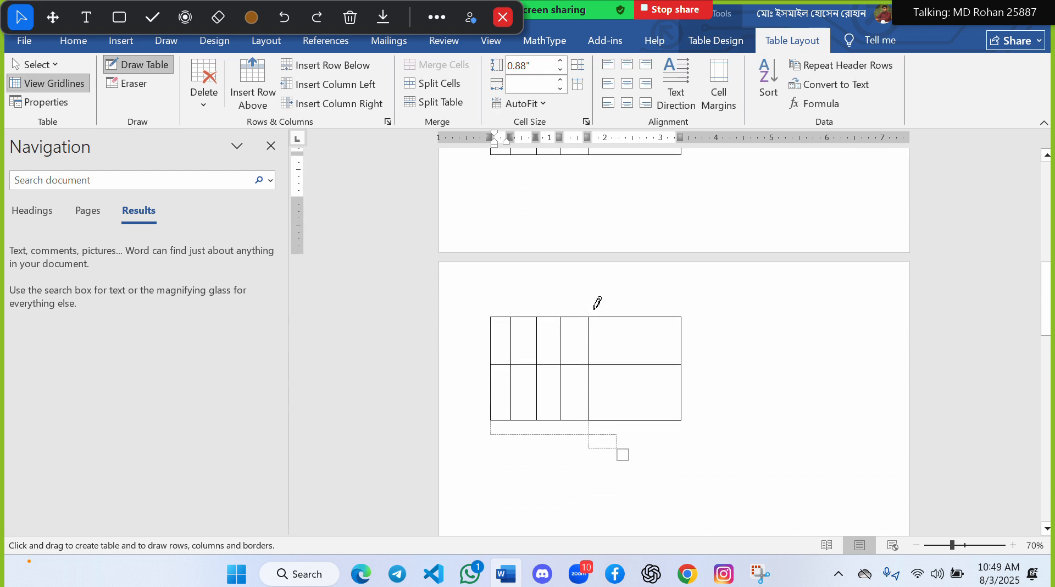
pyautogui.scroll(-1, 597, 302)
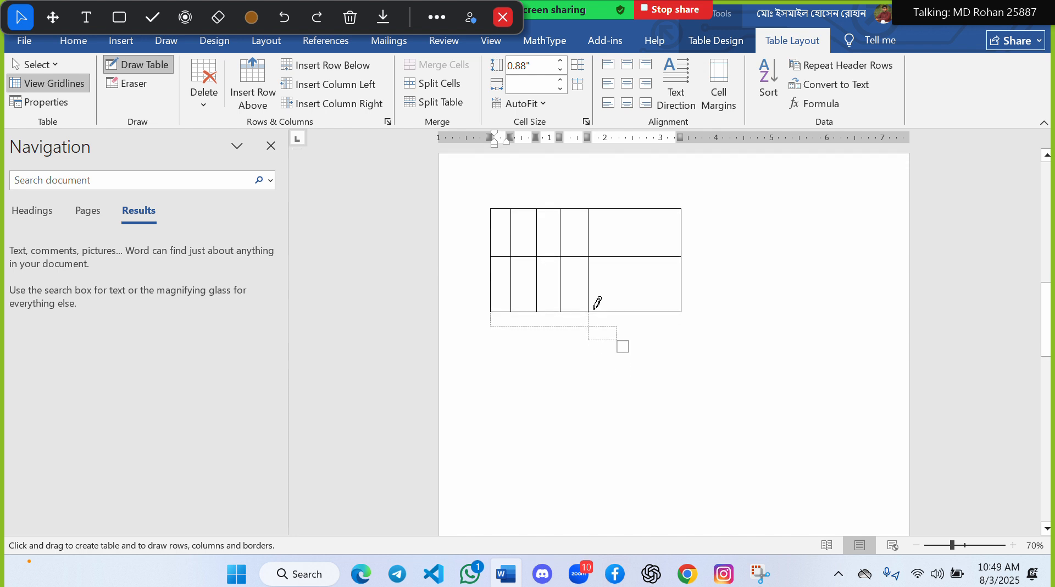
pyautogui.scroll(-2, 596, 297)
pyautogui.scroll(6, 593, 245)
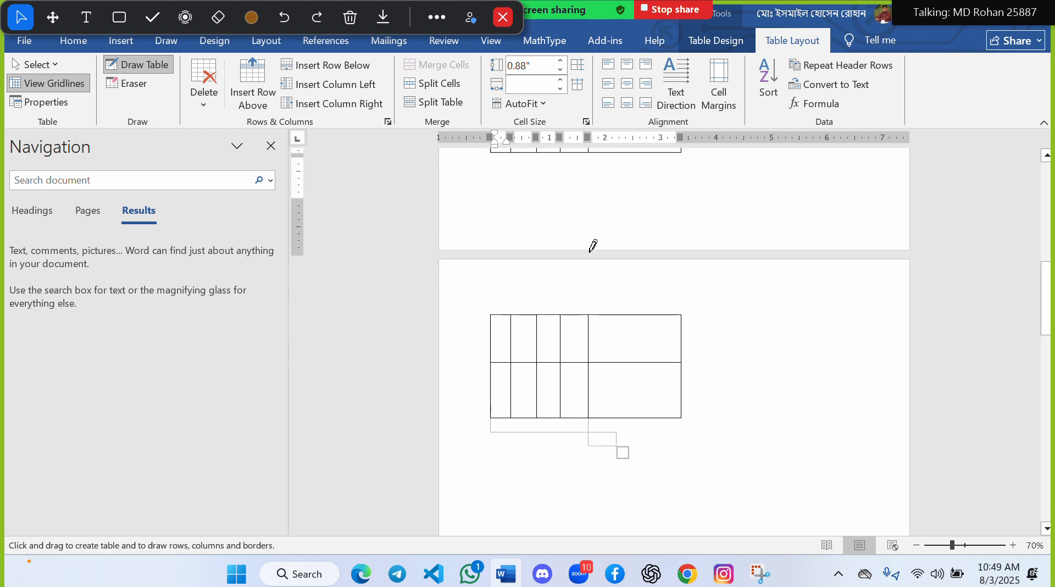
pyautogui.scroll(5, 593, 246)
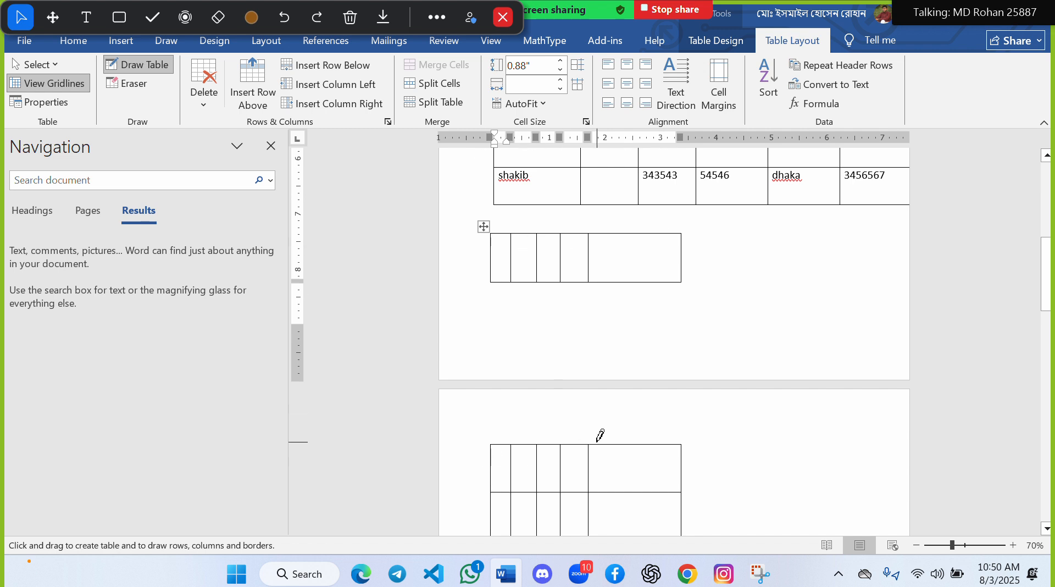
pyautogui.scroll(-9, 647, 357)
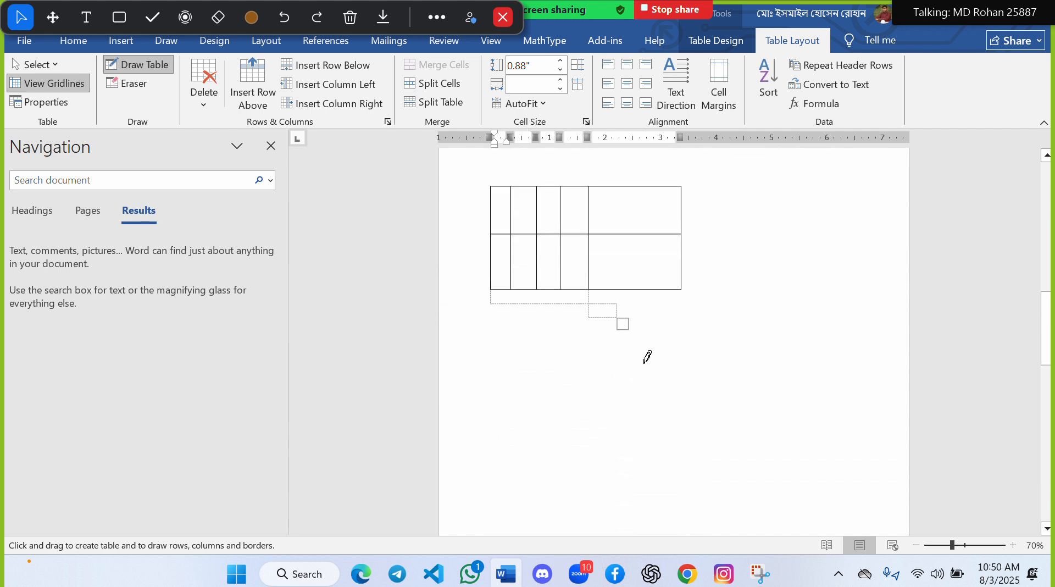
pyautogui.scroll(2, 647, 357)
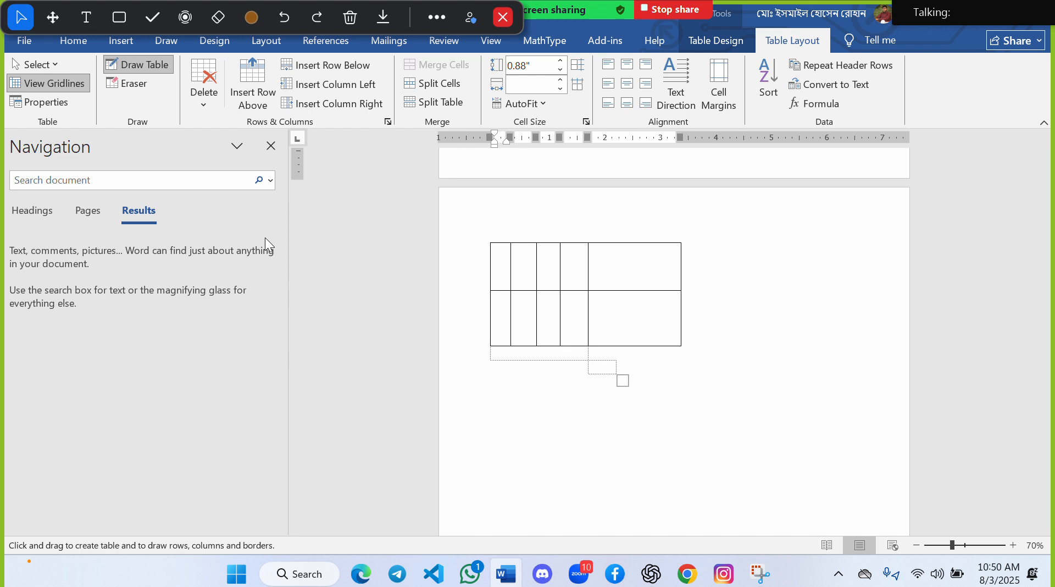
pyautogui.click(140, 82)
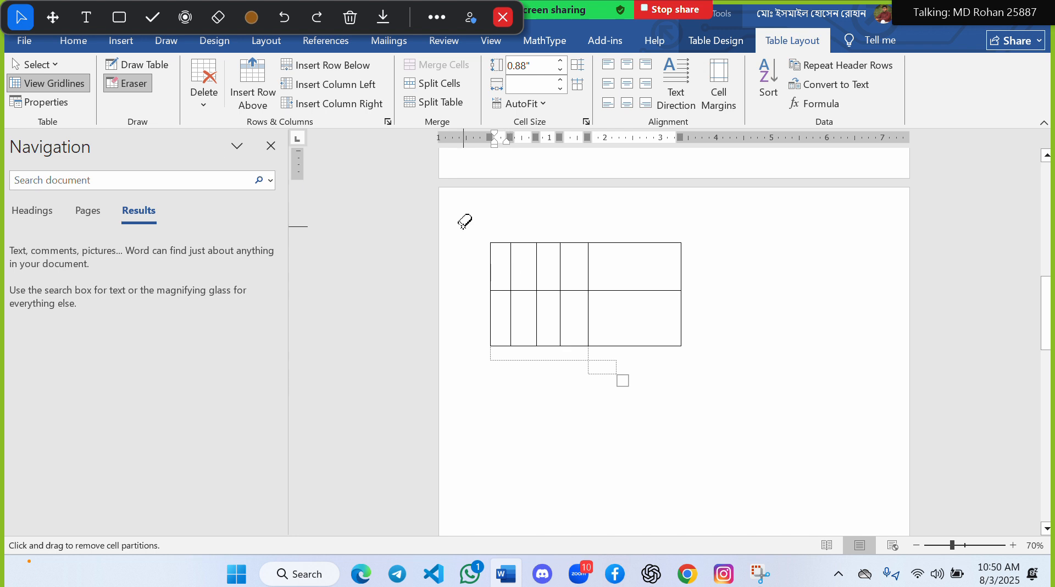
pyautogui.moveTo(476, 230)
pyautogui.mouseDown()
pyautogui.moveTo(687, 348)
pyautogui.moveTo(739, 361)
pyautogui.moveTo(737, 370)
pyautogui.mouseUp()
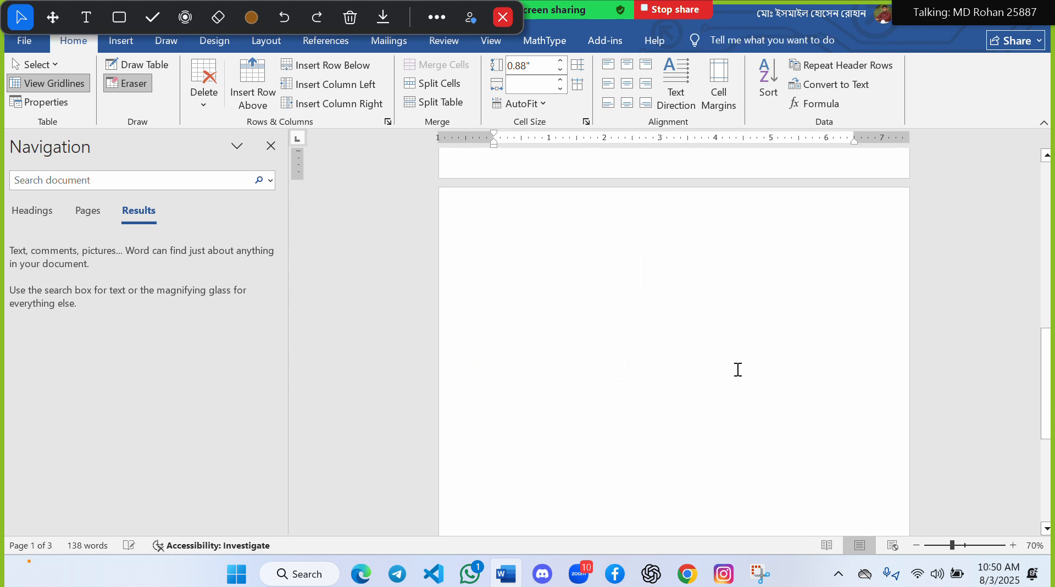
pyautogui.scroll(5, 737, 369)
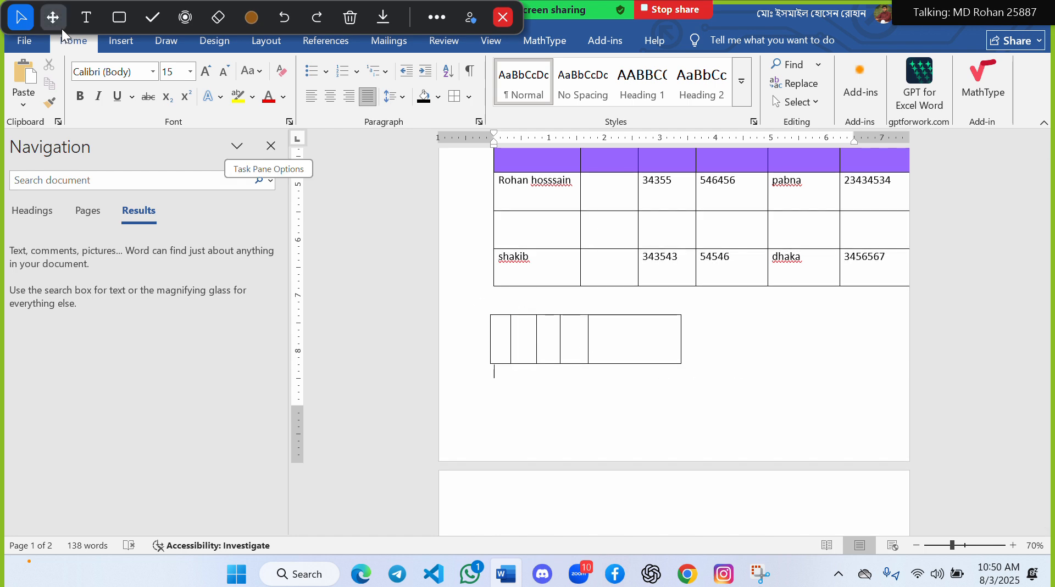
# Step: Try to delete the remaining five-cell row of the small table
pyautogui.click(122, 44)
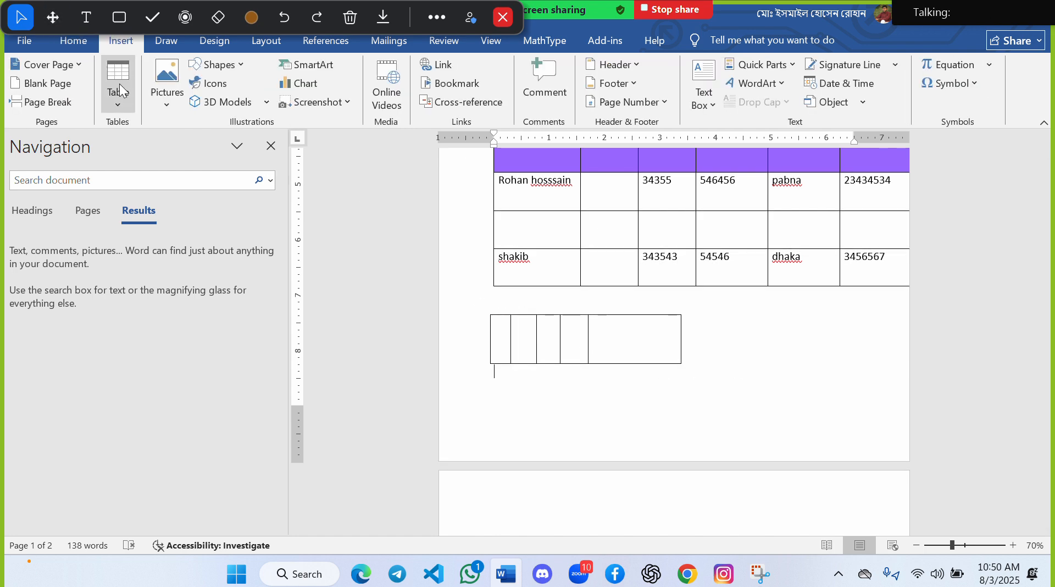
pyautogui.click(119, 93)
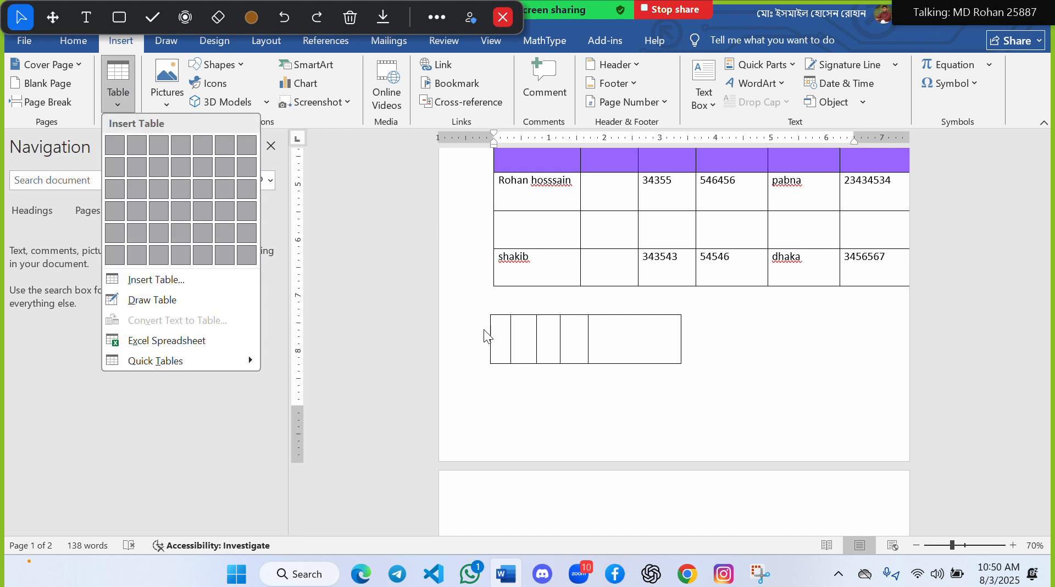
pyautogui.click(470, 320)
pyautogui.moveTo(468, 327); pyautogui.dragTo(687, 352)
pyautogui.press('Delete')
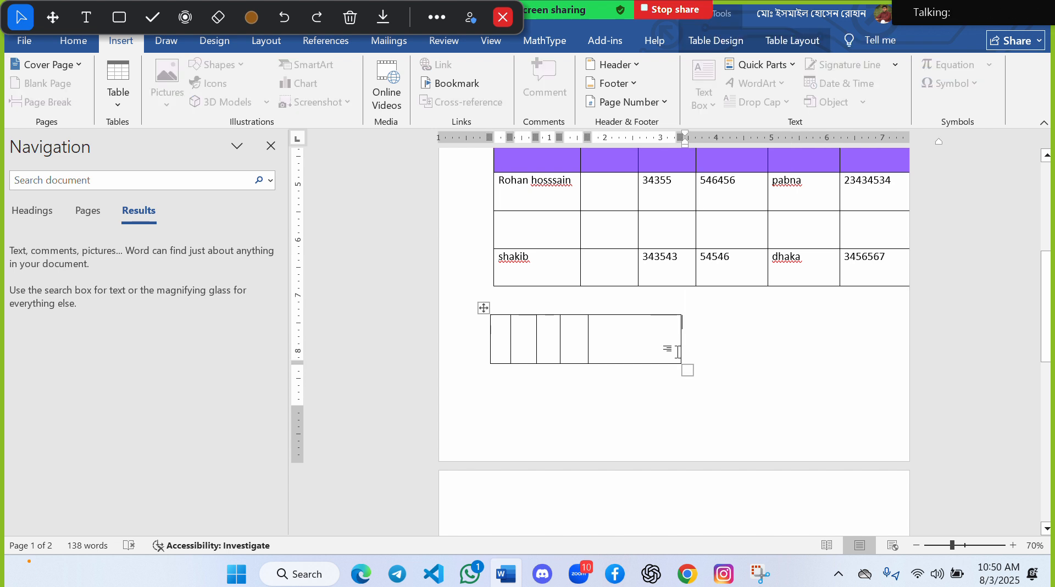
pyautogui.click(611, 340)
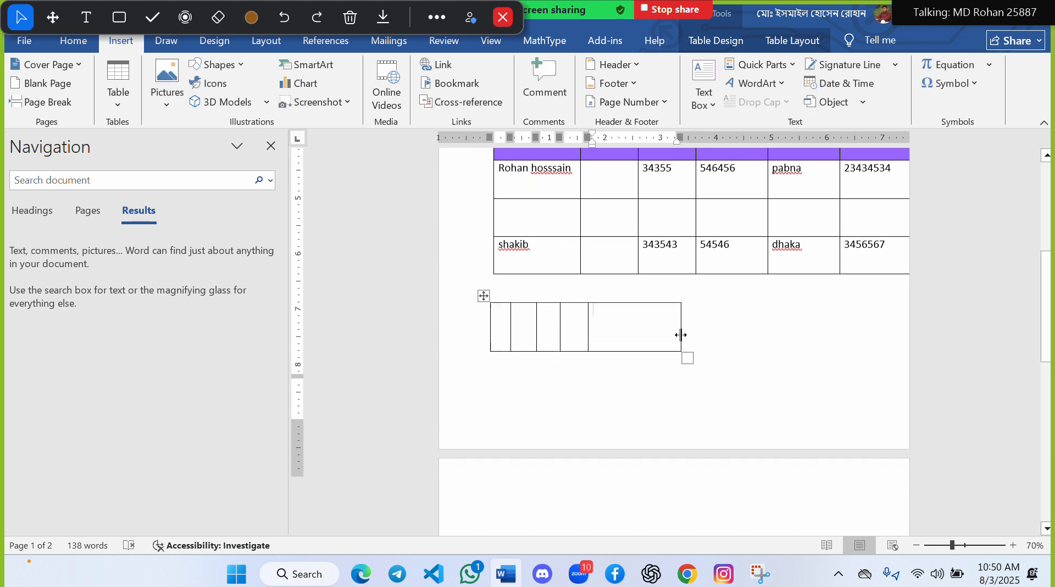
# Step: Look through the table insertion options, including Excel Spreadsheet, and the available sources for inserting pictures
pyautogui.scroll(1, 680, 334)
pyautogui.click(119, 106)
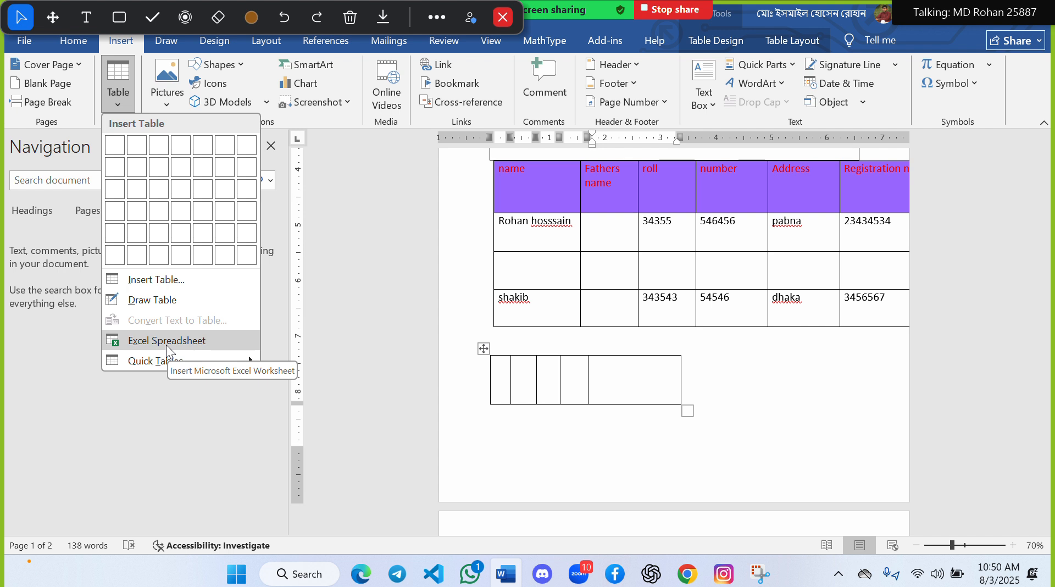
pyautogui.click(476, 435)
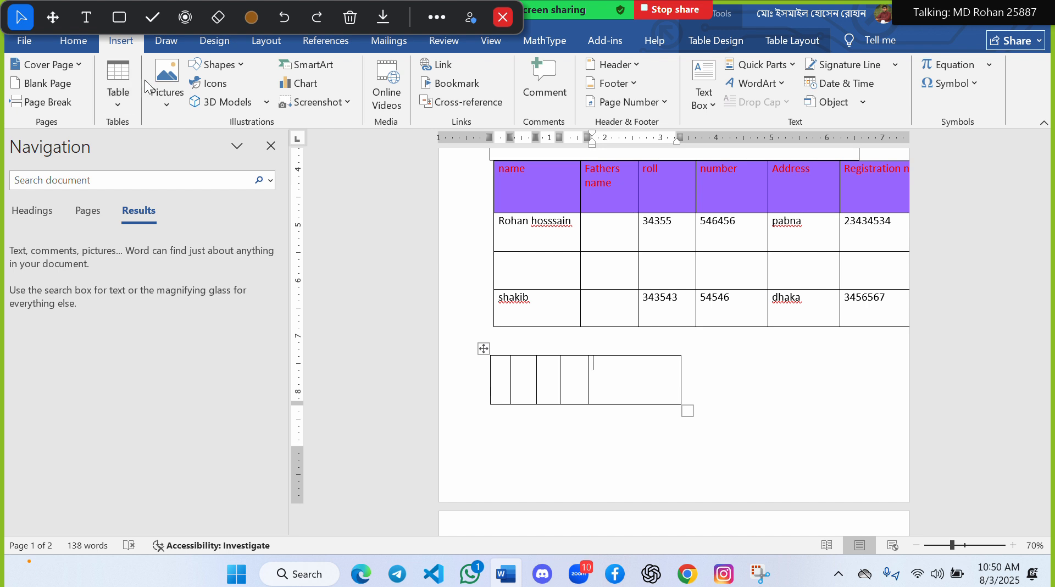
pyautogui.click(177, 100)
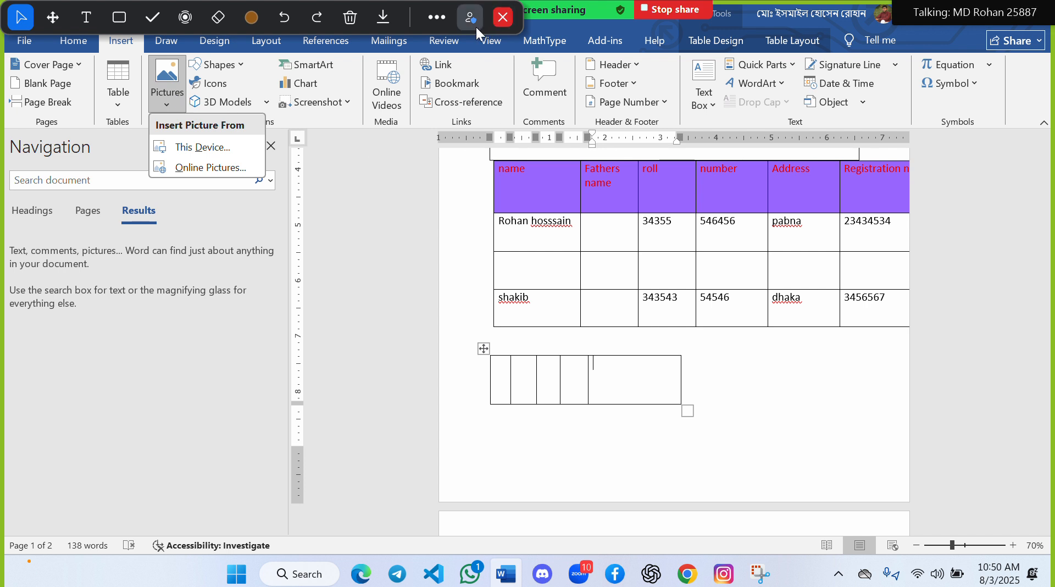
# Step: Insert the red-and-white airliner picture against a dark blue sky from the Airplane category of Online Pictures into the small table's last cell
pyautogui.press('super+shift+s')
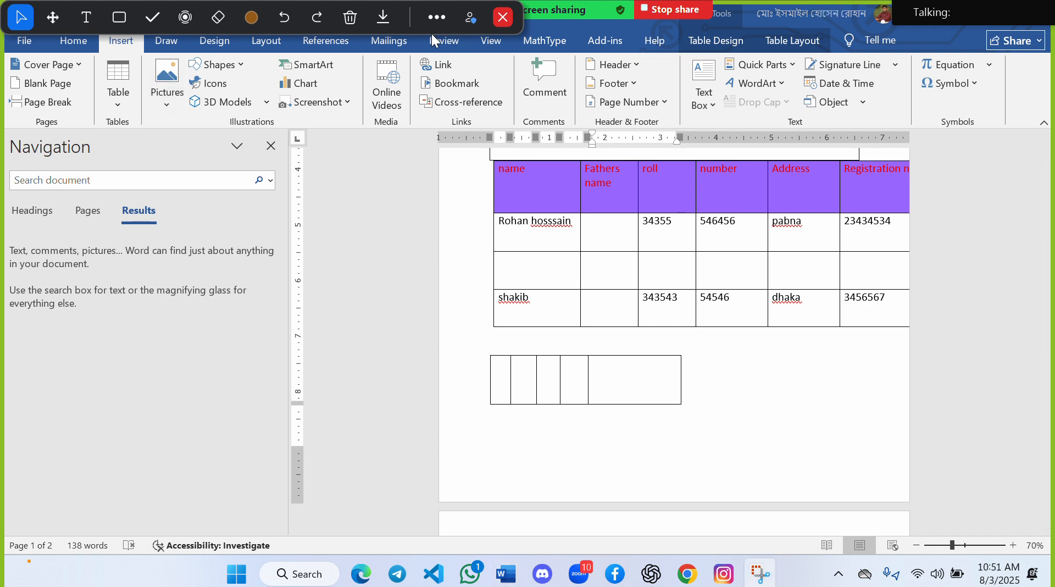
pyautogui.click(163, 96)
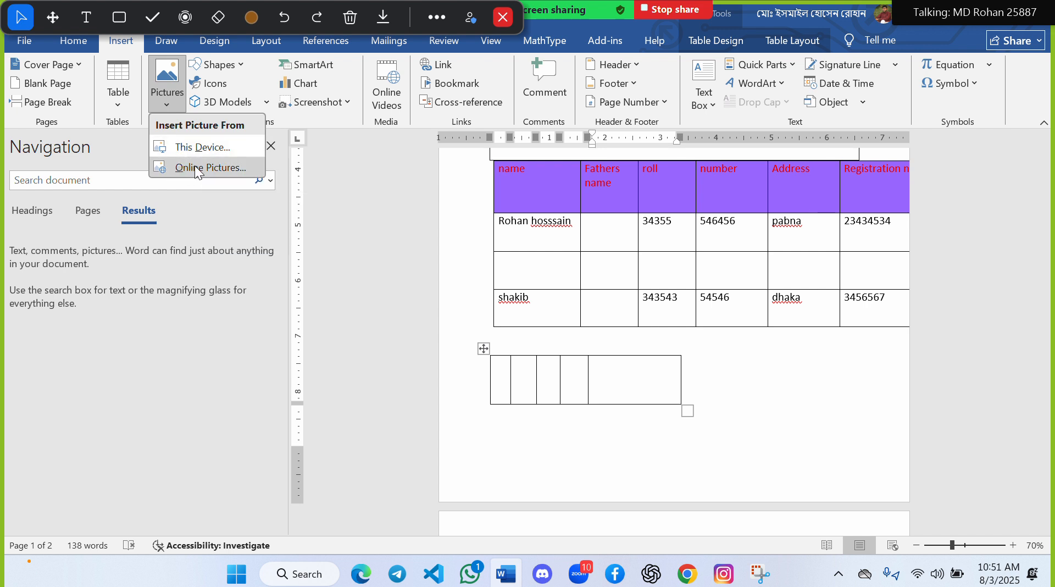
pyautogui.click(238, 163)
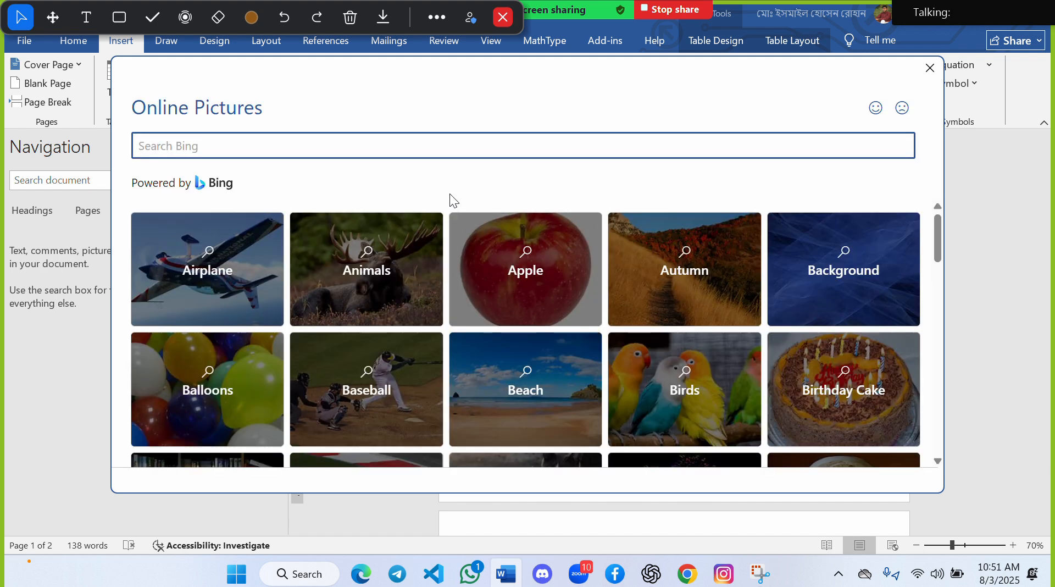
pyautogui.click(229, 258)
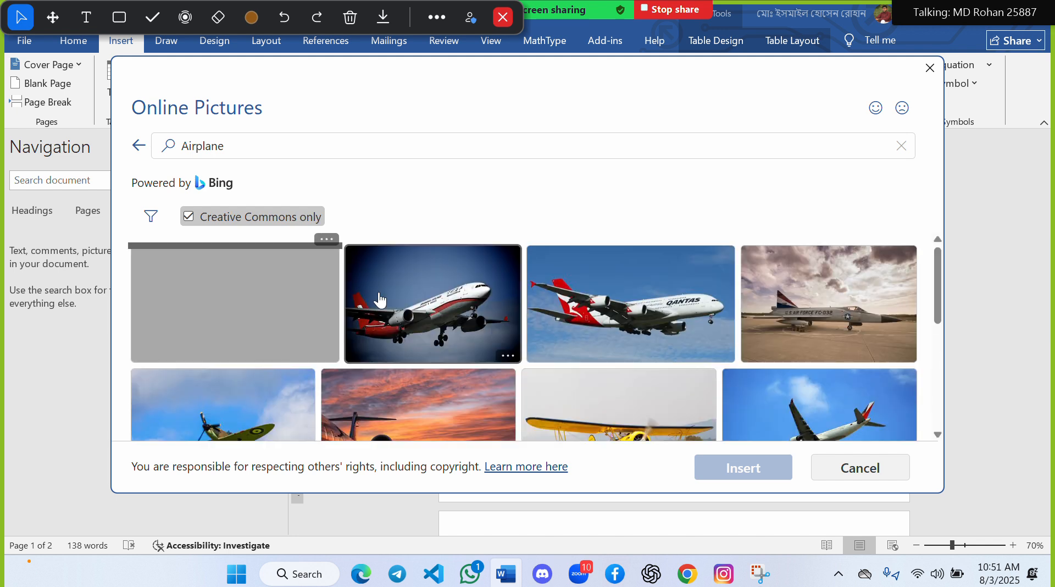
pyautogui.click(415, 304)
pyautogui.click(756, 467)
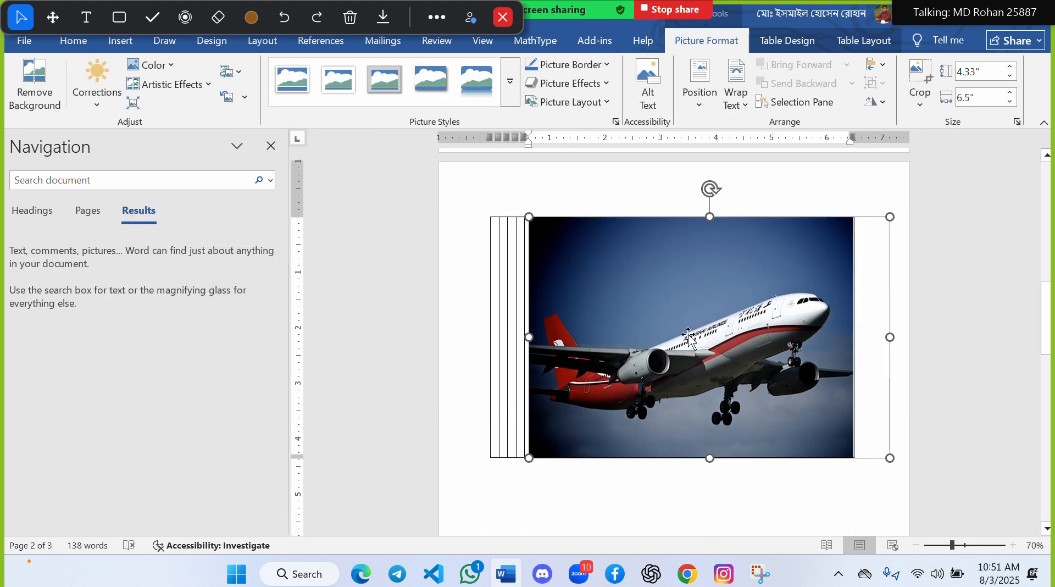
# Step: Move the airplane picture out of the small table's last cell onto its own line on the second page
pyautogui.moveTo(640, 261); pyautogui.dragTo(537, 306)
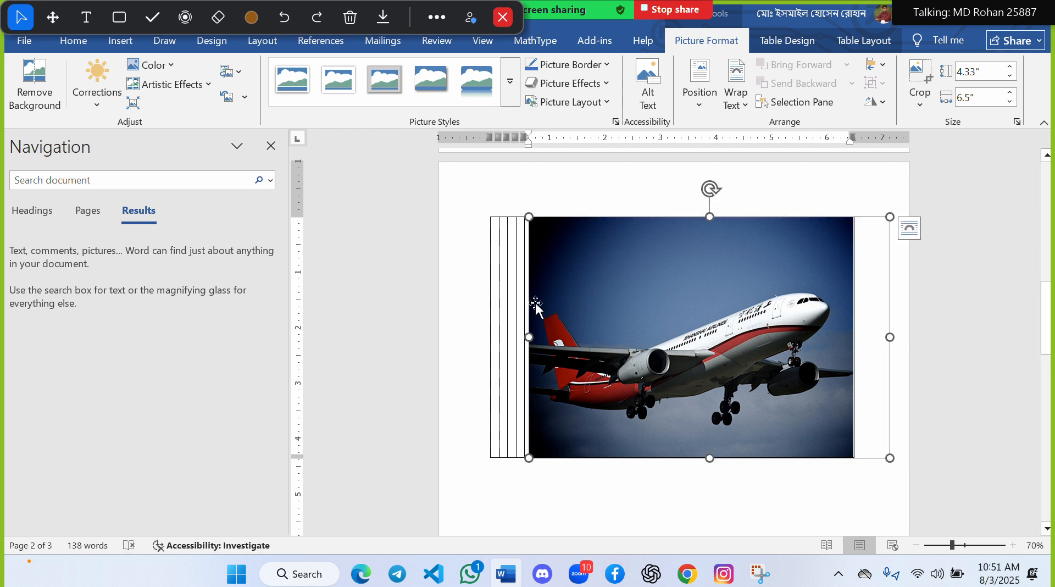
pyautogui.click(499, 315)
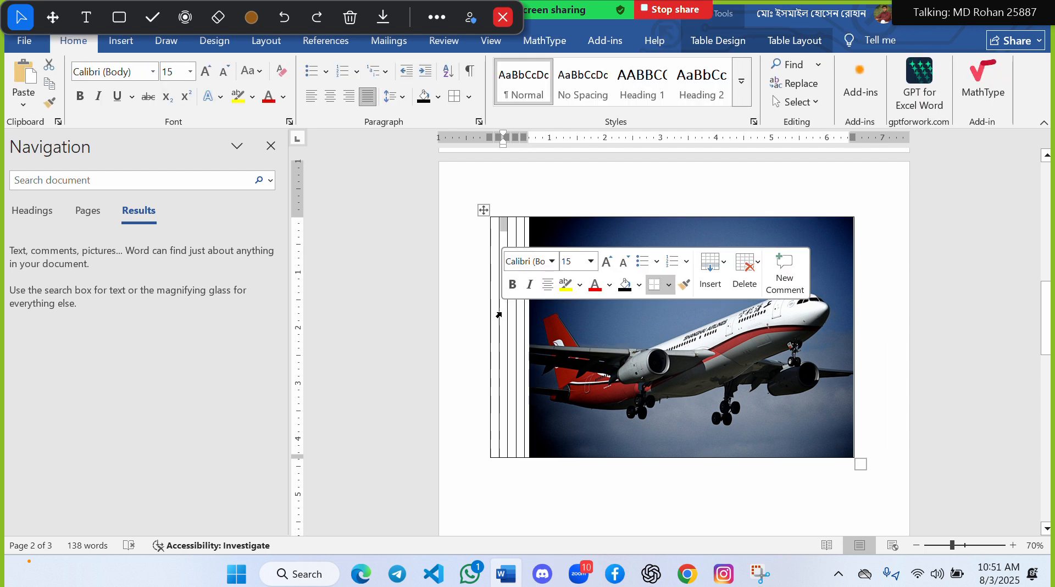
pyautogui.click(512, 410)
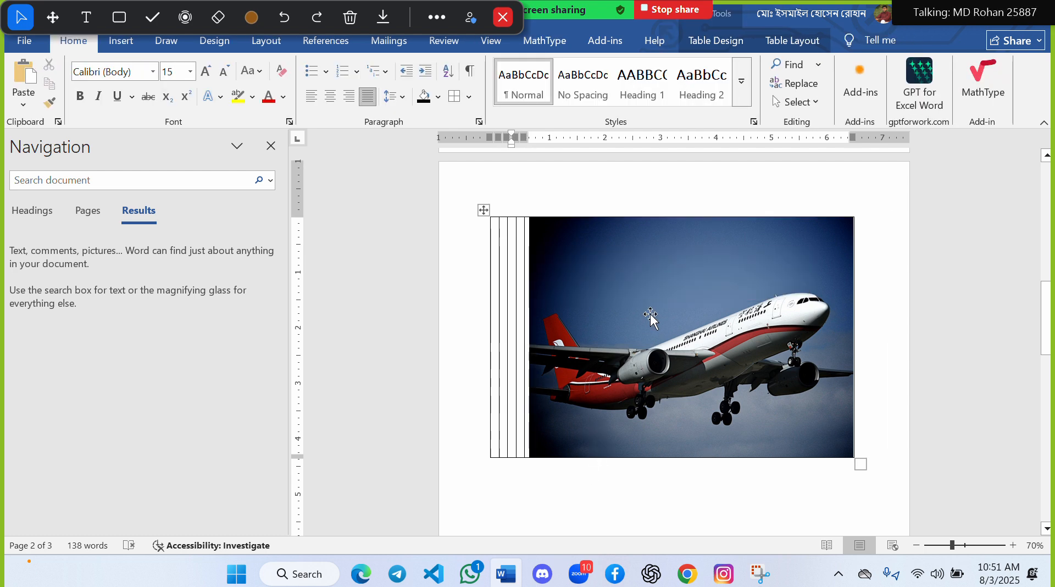
pyautogui.moveTo(650, 315)
pyautogui.mouseDown()
pyautogui.moveTo(690, 342)
pyautogui.moveTo(668, 315)
pyautogui.mouseUp()
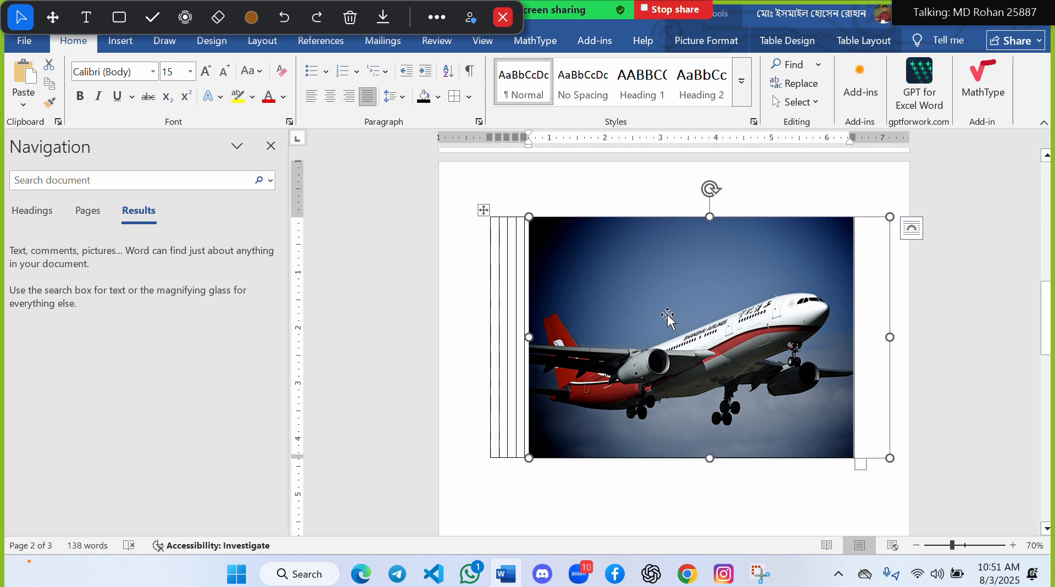
pyautogui.click(438, 36)
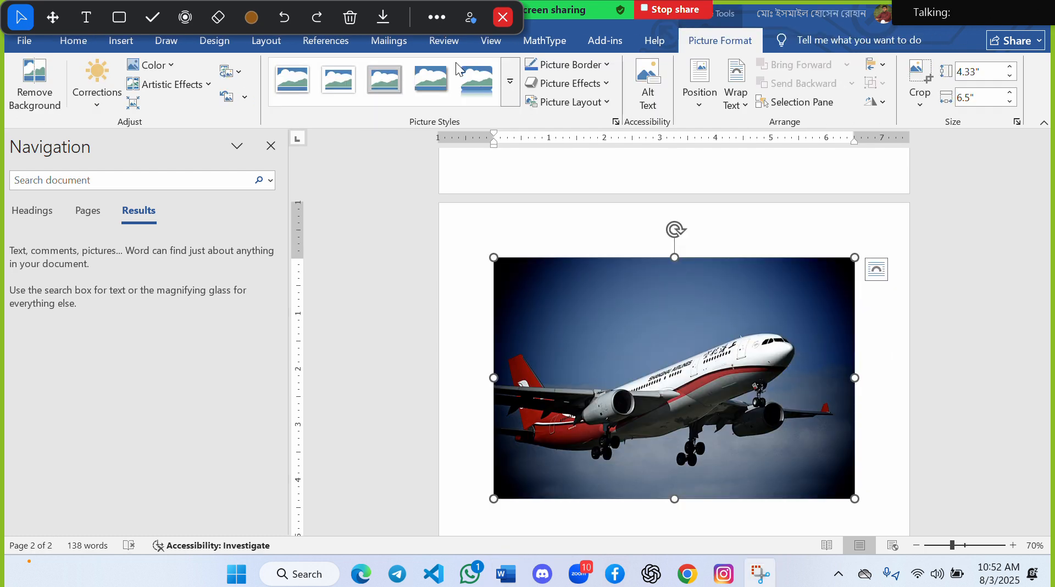